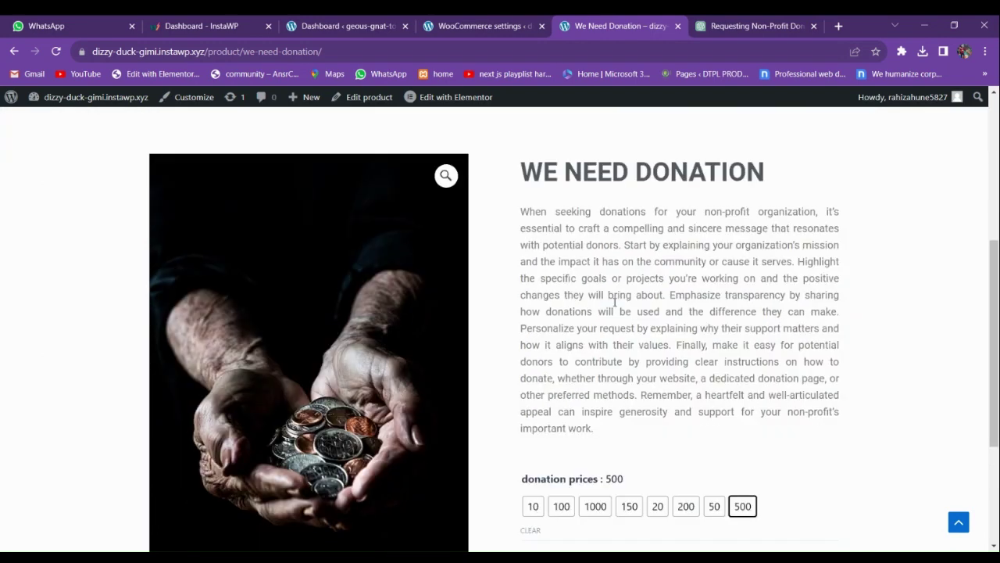
# Try the donation amounts 10, 100, 1000, 150, 20, 200 and 500 on the We Need Donation product page
pyautogui.scroll(-3, 614, 297)
pyautogui.click(534, 311)
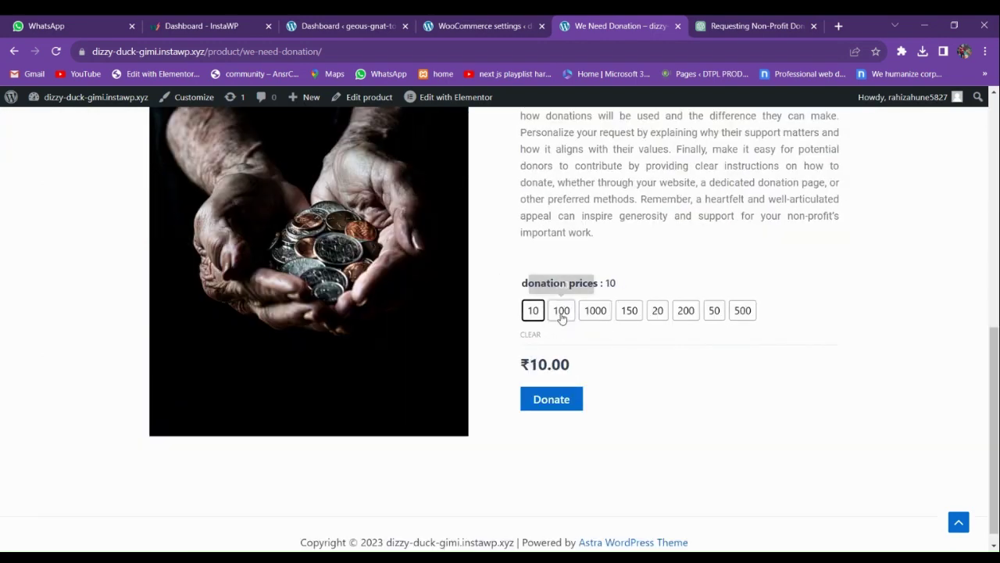
pyautogui.click(561, 311)
pyautogui.click(597, 314)
pyautogui.click(626, 313)
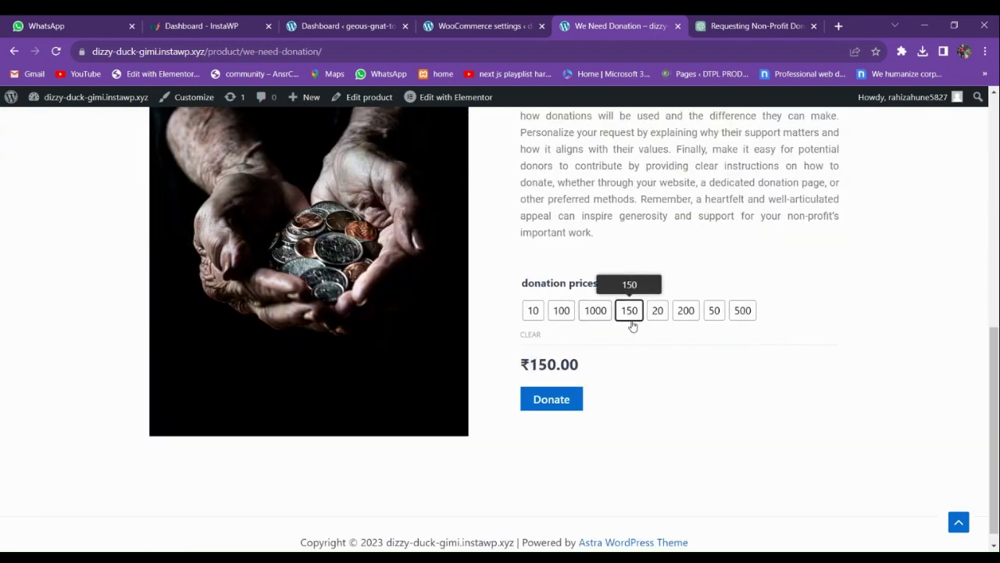
pyautogui.click(657, 311)
pyautogui.click(685, 311)
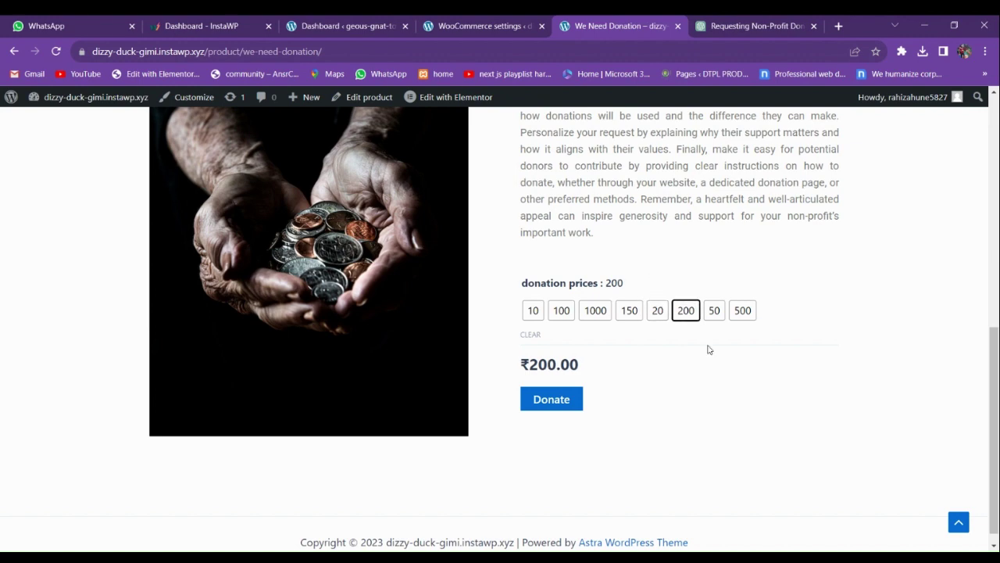
pyautogui.click(743, 311)
# Choose a donation of 50, submit it to the cart and review the cart items and totals
pyautogui.click(714, 311)
pyautogui.click(561, 399)
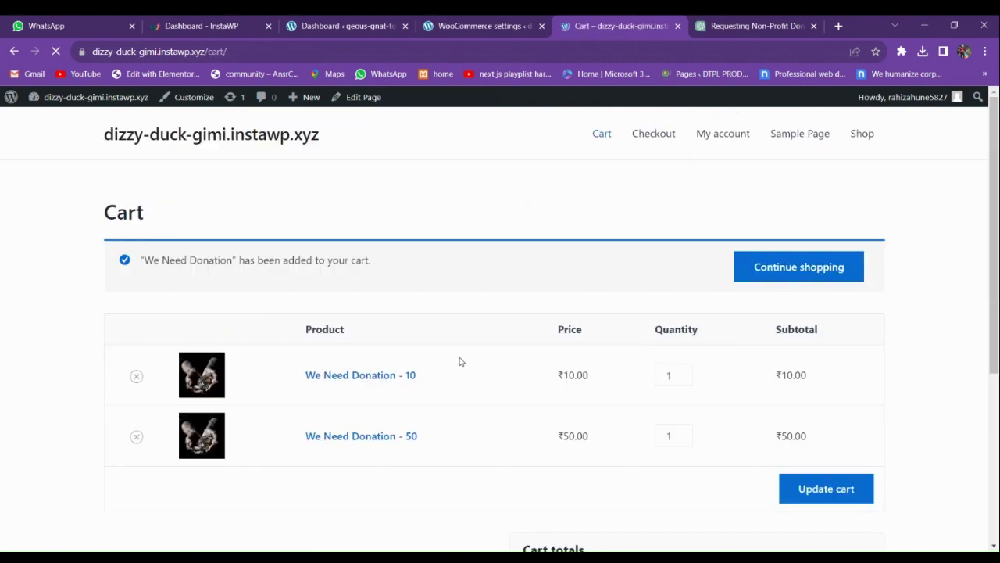
pyautogui.scroll(-3, 451, 251)
pyautogui.scroll(3, 983, 378)
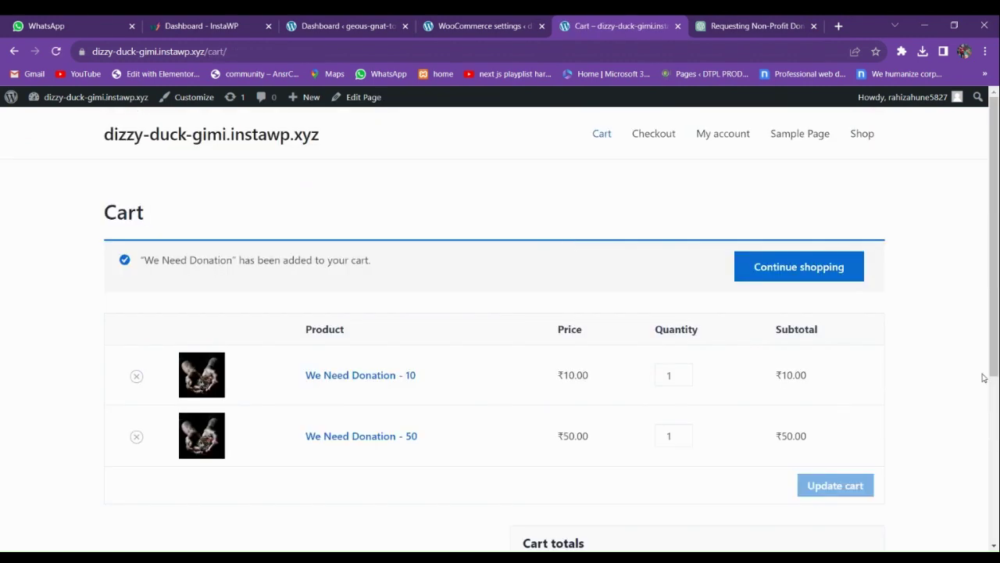
pyautogui.scroll(-3, 469, 328)
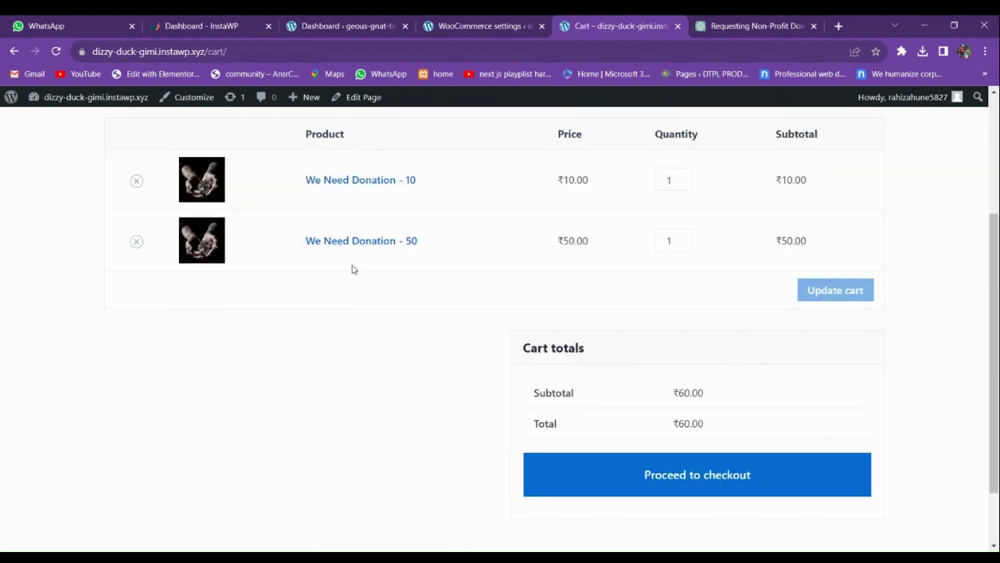
# Remove the We Need Donation - 50 item from the cart and proceed to checkout
pyautogui.click(136, 242)
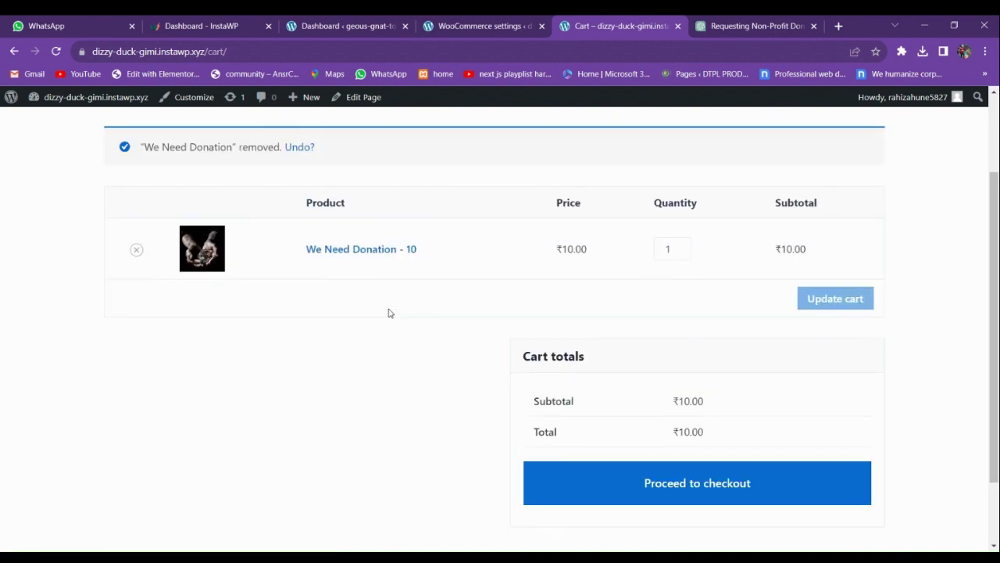
pyautogui.scroll(-2, 547, 252)
pyautogui.click(533, 385)
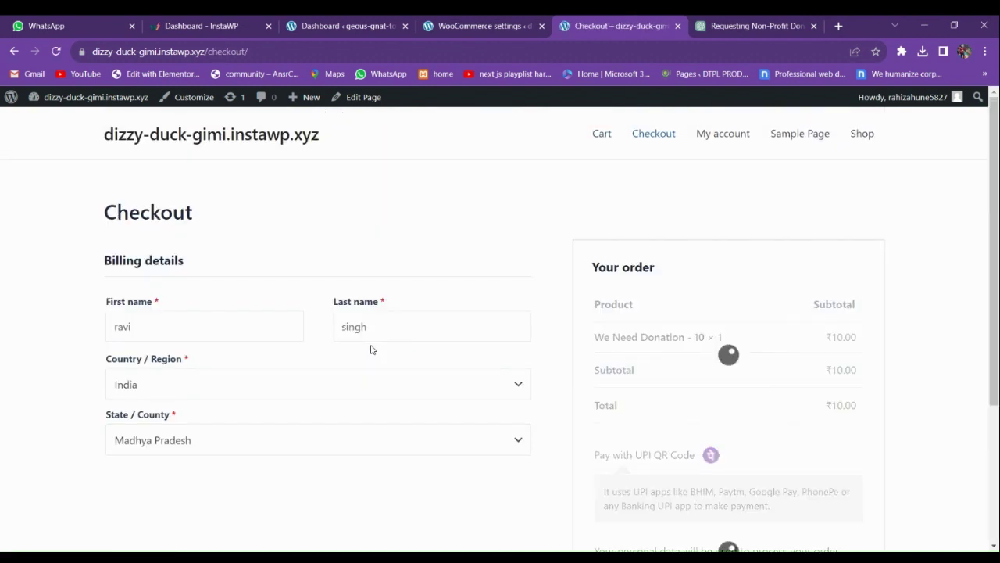
# Replace the first and last name in the billing details with the donor's name
pyautogui.scroll(-2, 372, 349)
pyautogui.scroll(2, 468, 360)
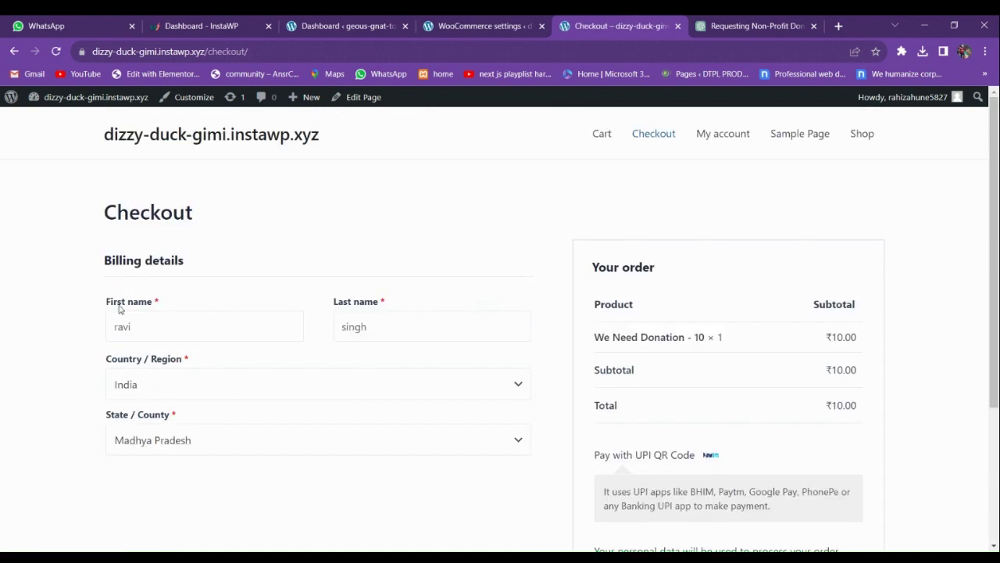
pyautogui.moveTo(170, 339); pyautogui.dragTo(57, 324)
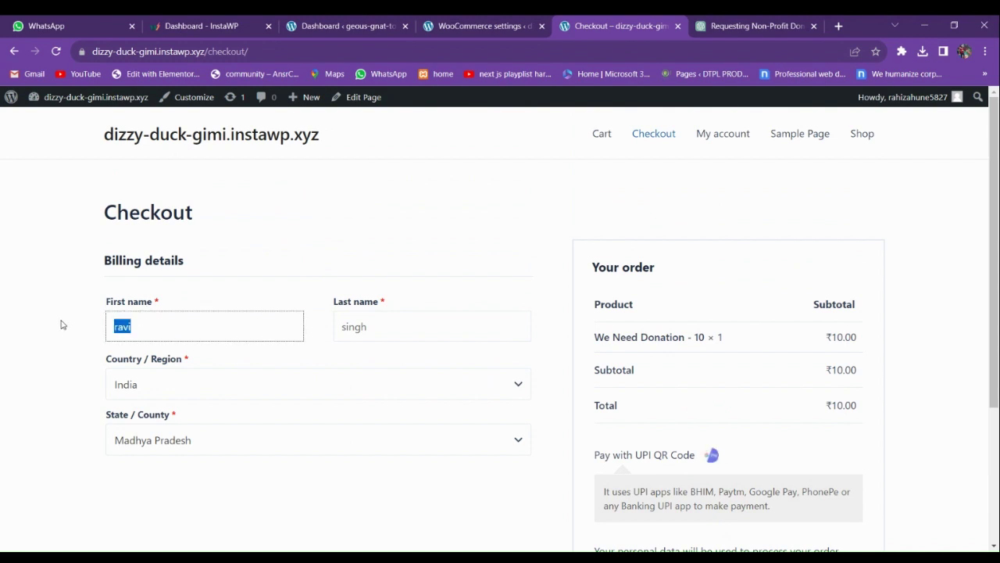
pyautogui.write('alex')
pyautogui.press('Tab')
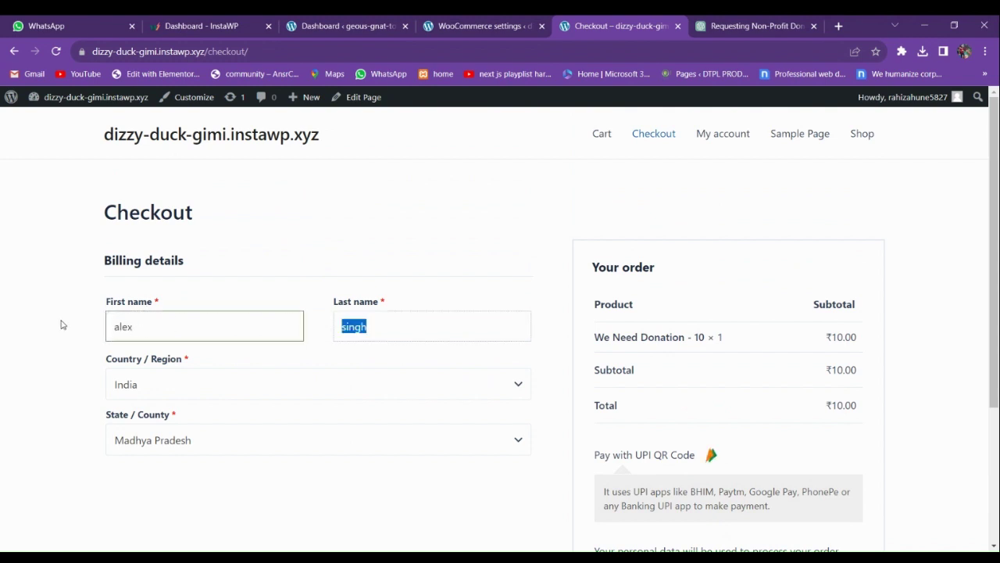
pyautogui.write('alex')
pyautogui.scroll(-3, 61, 324)
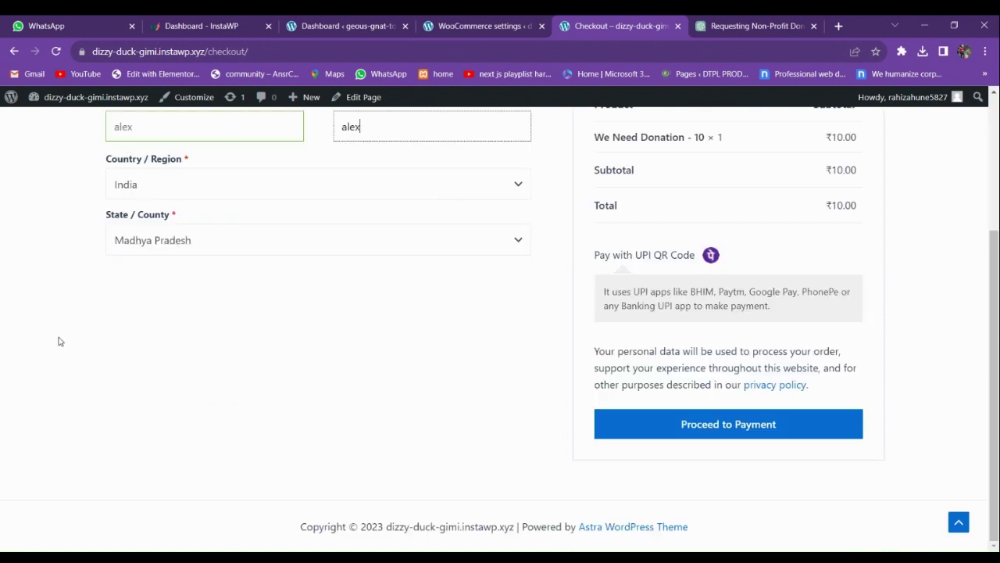
# Examine the country and state choices in the billing details without changing them
pyautogui.click(215, 188)
pyautogui.click(27, 284)
pyautogui.click(204, 232)
pyautogui.click(155, 346)
pyautogui.scroll(3, 274, 281)
pyautogui.scroll(-2, 552, 297)
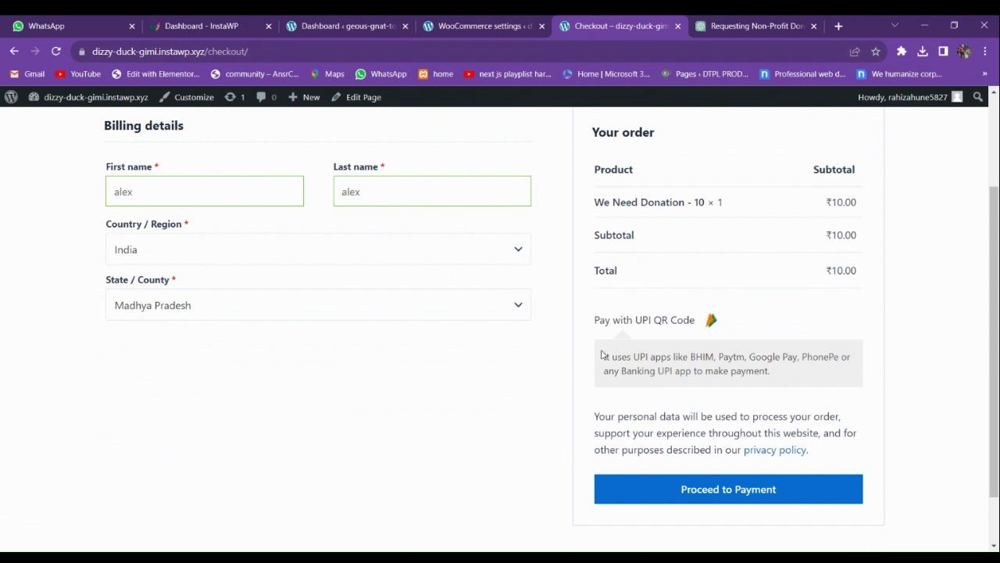
# Proceed to the UPI QR code payment, then cancel it and return to the checkout page
pyautogui.click(701, 494)
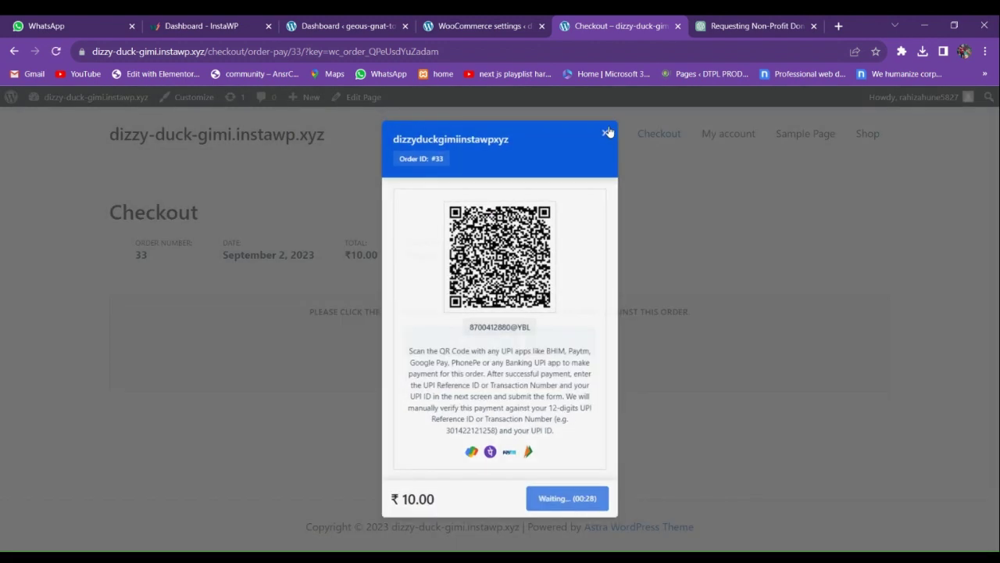
pyautogui.click(607, 126)
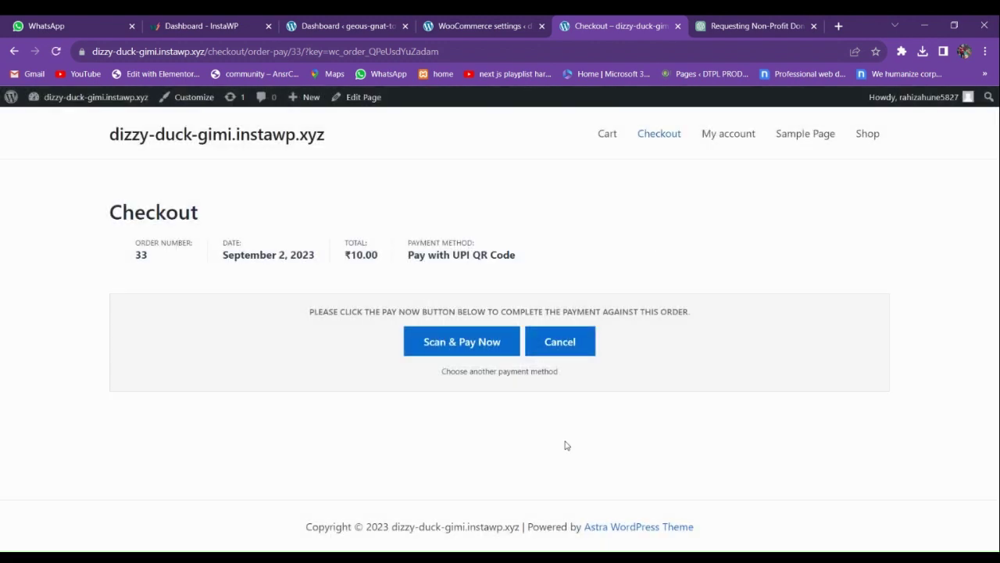
pyautogui.click(561, 354)
pyautogui.scroll(-3, 437, 328)
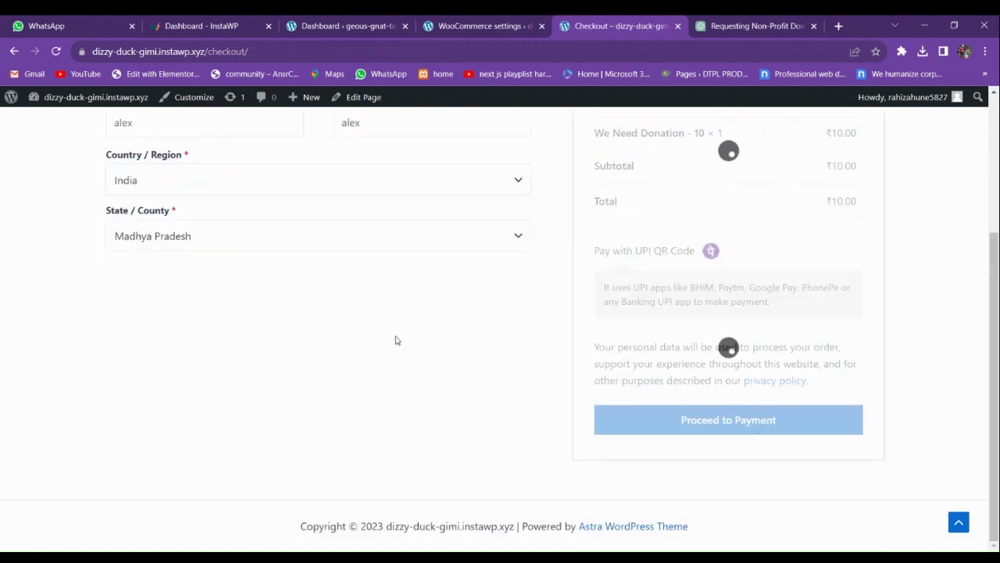
pyautogui.scroll(3, 396, 340)
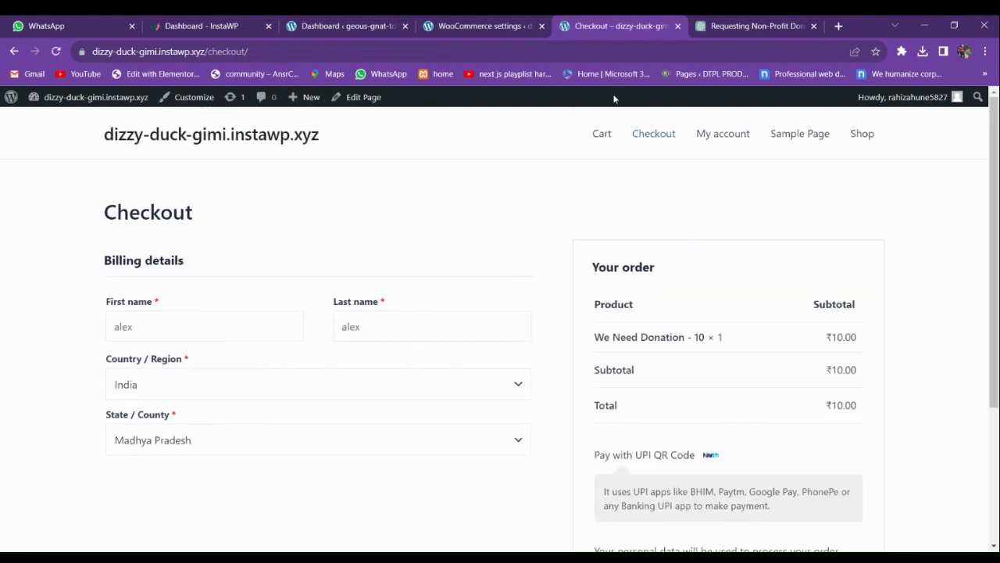
# Switch to the geous-gnat-tote site's dashboard and open its page for adding new plugins
pyautogui.click(480, 26)
pyautogui.click(395, 22)
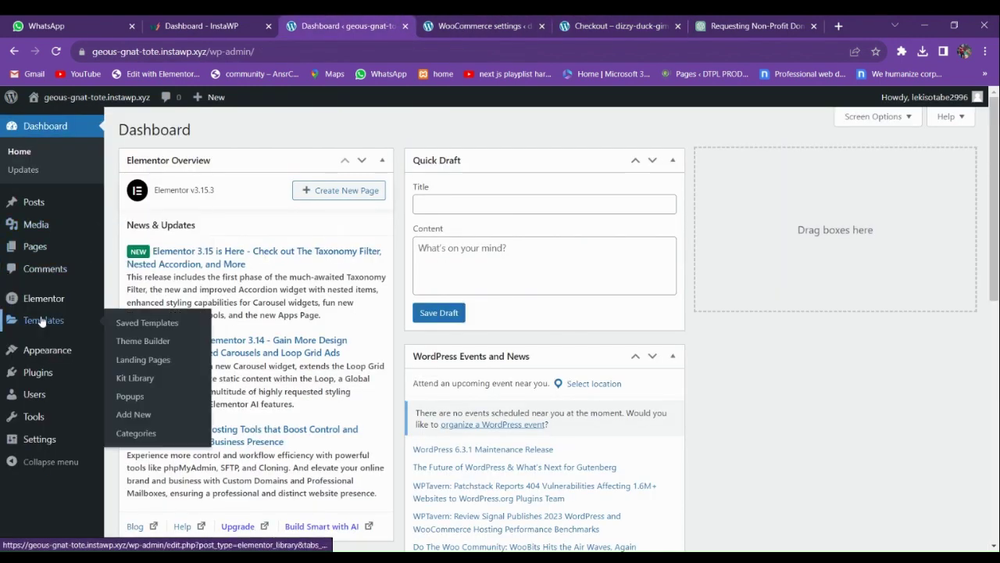
pyautogui.moveTo(46, 382)
pyautogui.click(141, 375)
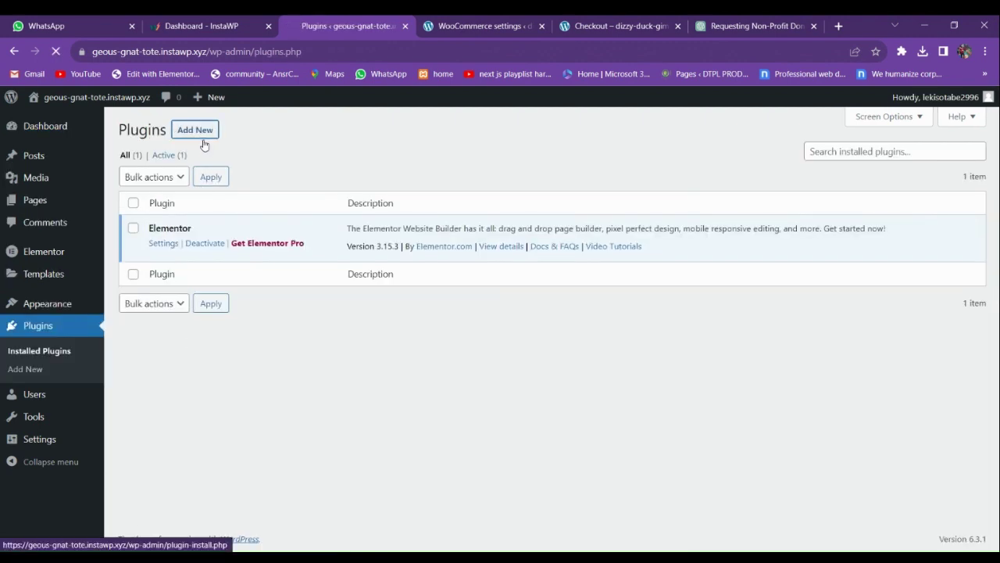
pyautogui.click(202, 141)
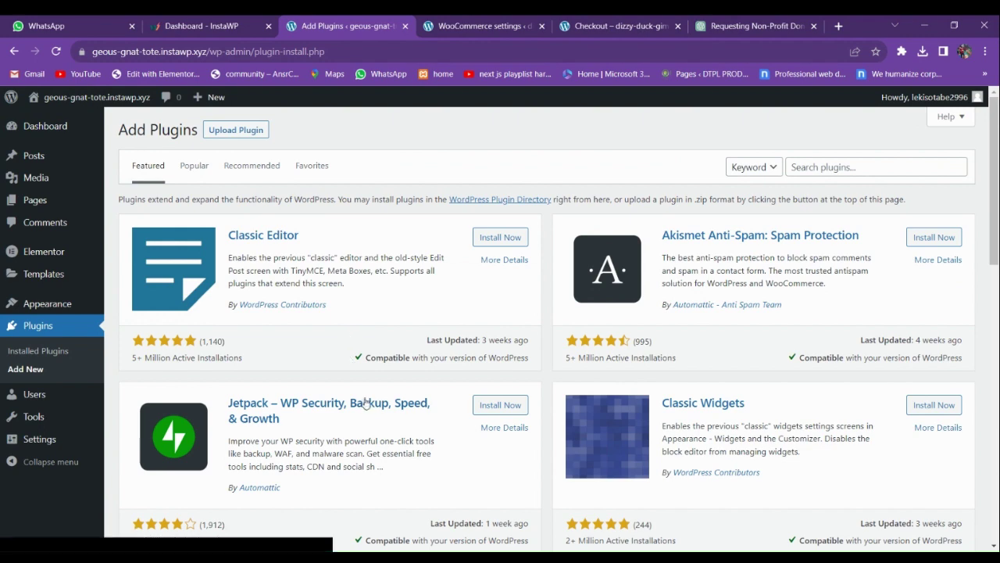
# Open the installed plugins list of the dizzy-duck-gimi site to check which plugins the donation setup uses
pyautogui.click(633, 20)
pyautogui.click(477, 26)
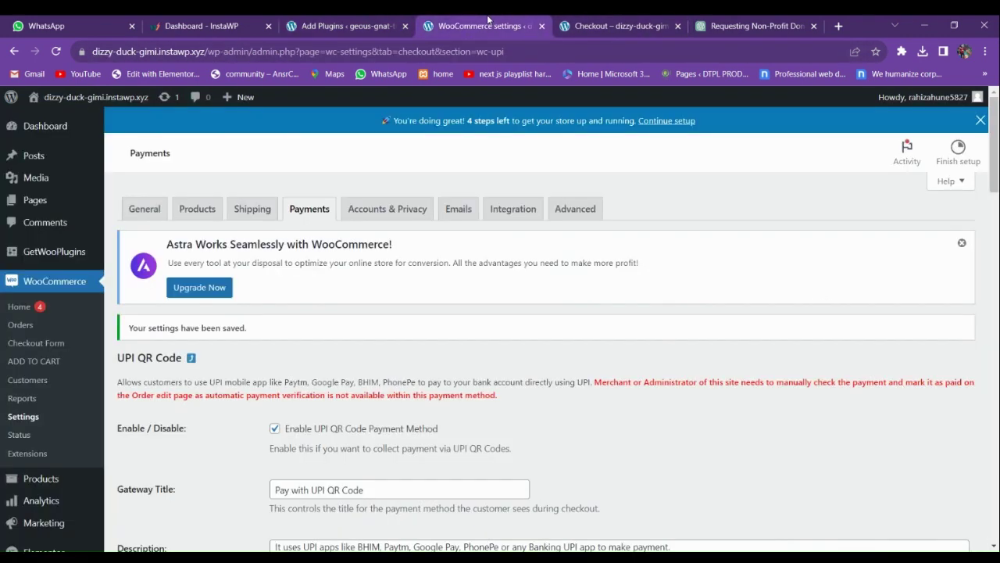
pyautogui.scroll(-5, 28, 336)
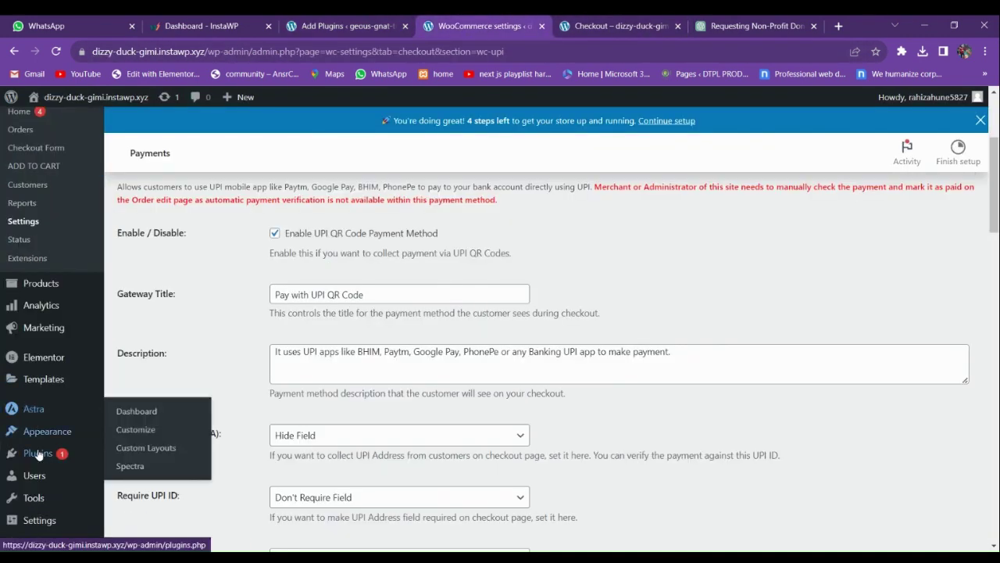
pyautogui.click(137, 469)
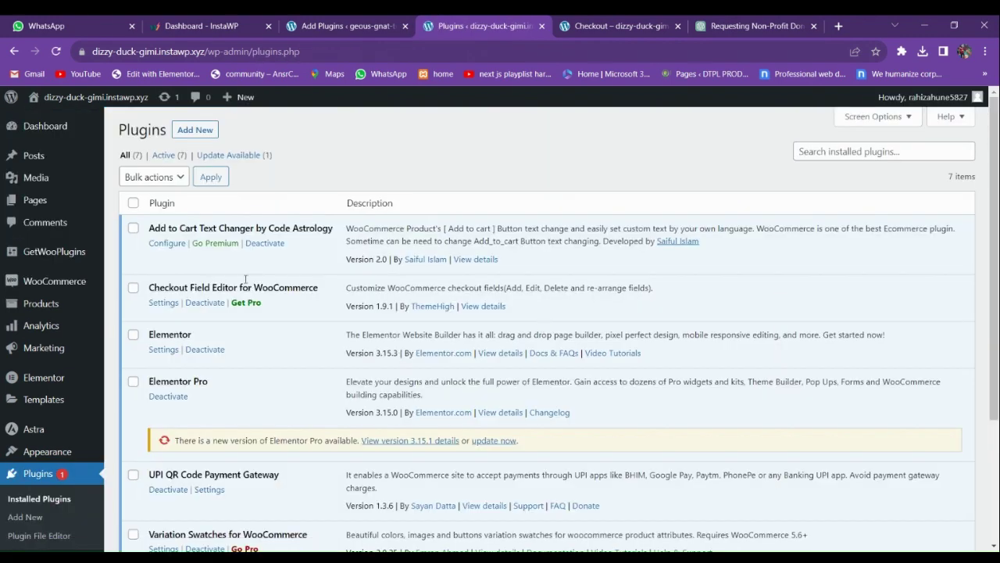
pyautogui.click(350, 25)
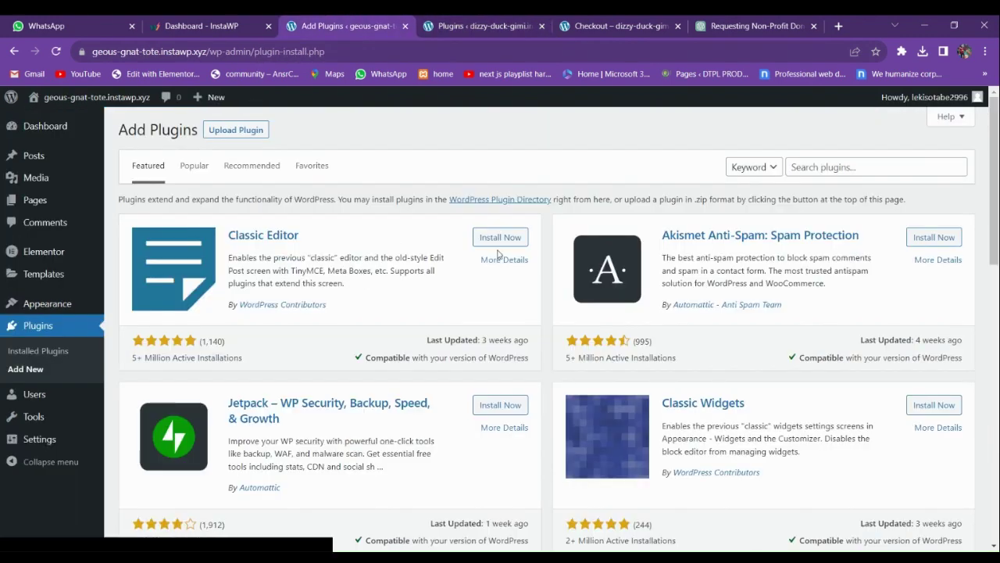
pyautogui.click(477, 26)
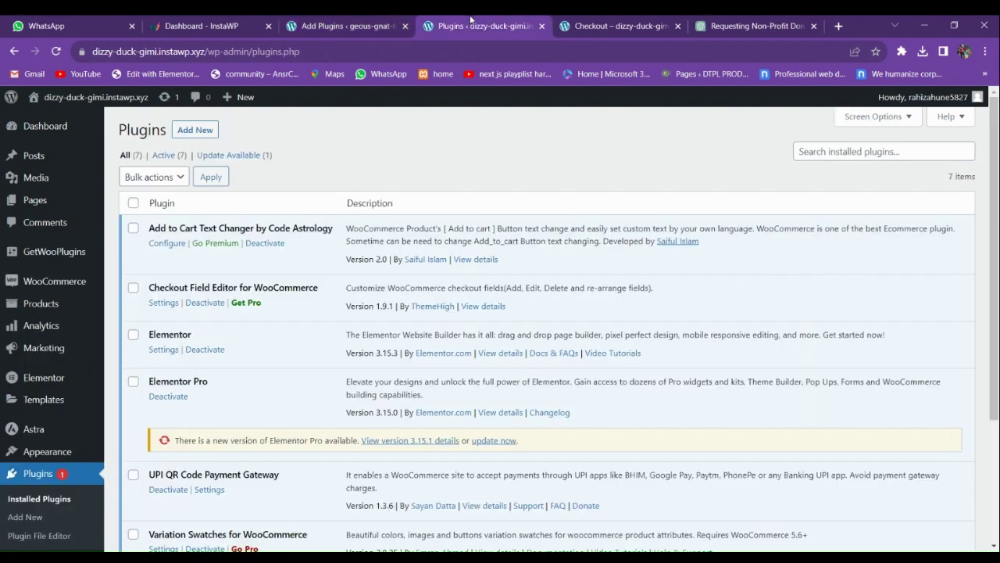
# Search the geous-gnat-tote site's plugin directory for "add to cart text changer" and install Add to Cart Text Changer and Customize Button
pyautogui.click(330, 23)
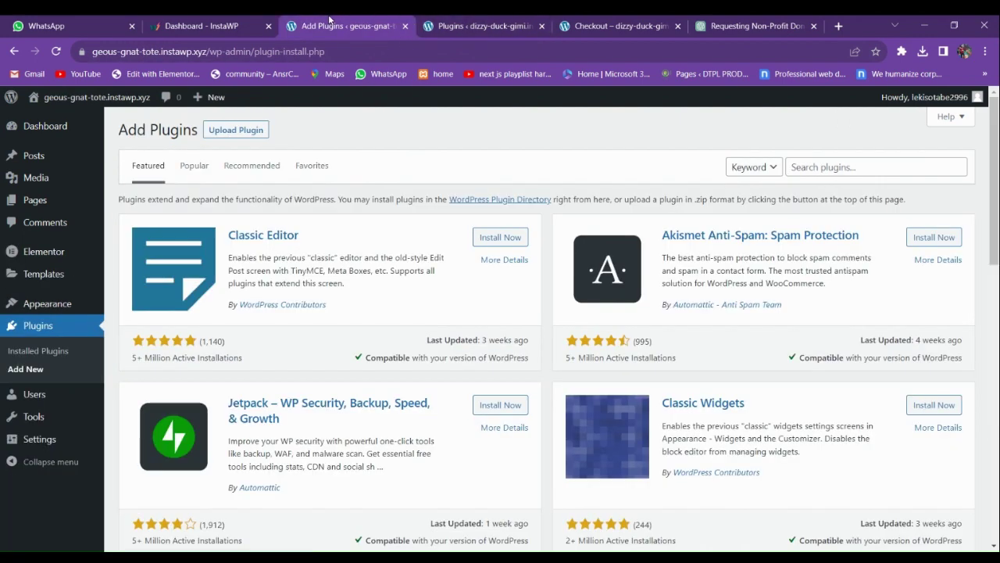
pyautogui.click(849, 166)
pyautogui.write('add')
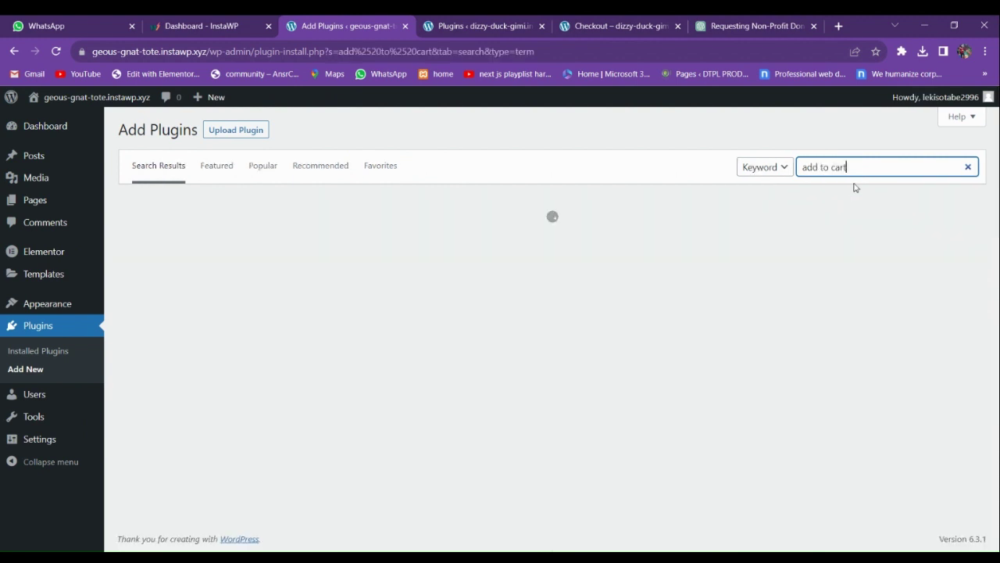
pyautogui.write('to cart text changer')
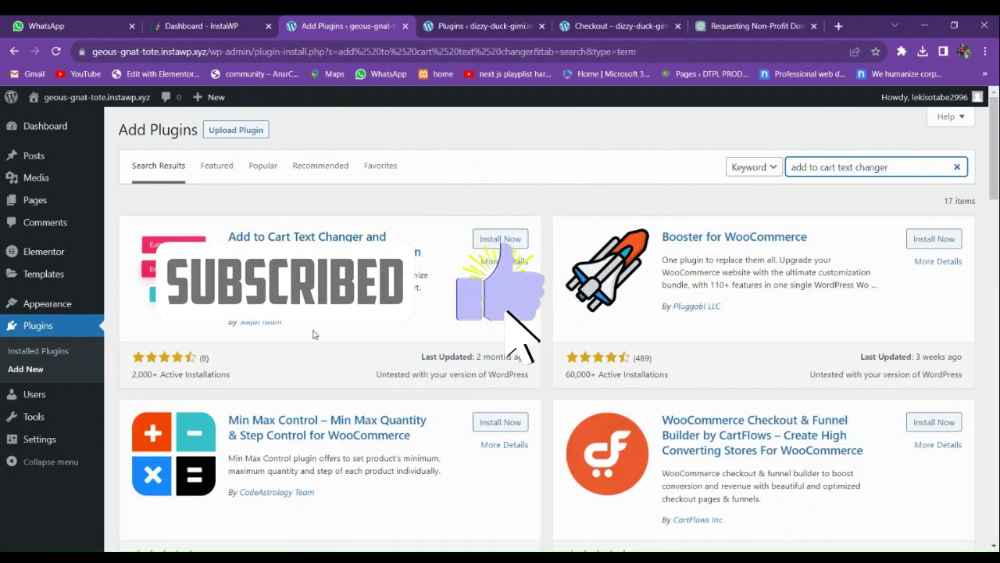
pyautogui.click(499, 239)
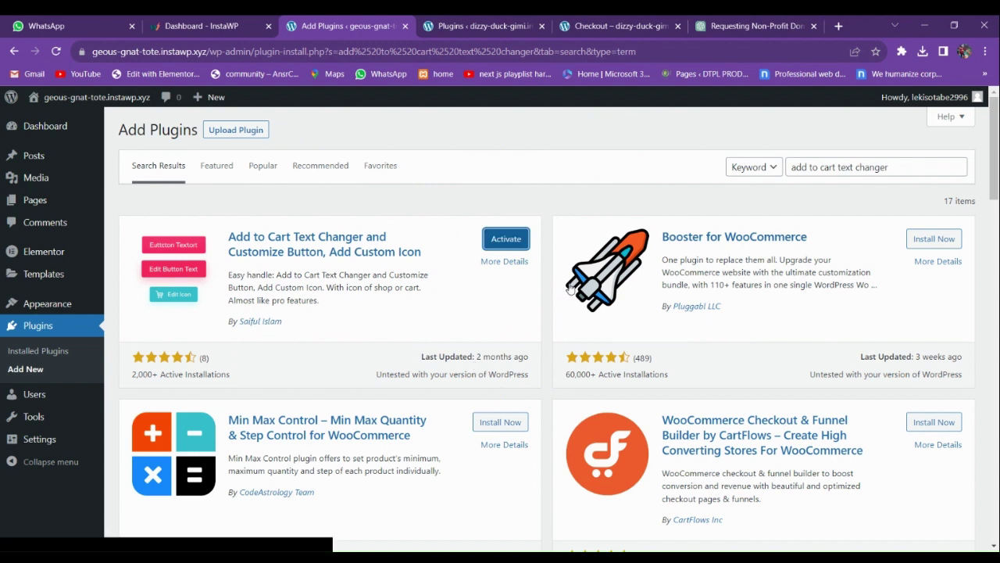
# Search the plugin directory for "woocommerce" and start installing the WooCommerce plugin
pyautogui.moveTo(889, 167); pyautogui.dragTo(779, 162)
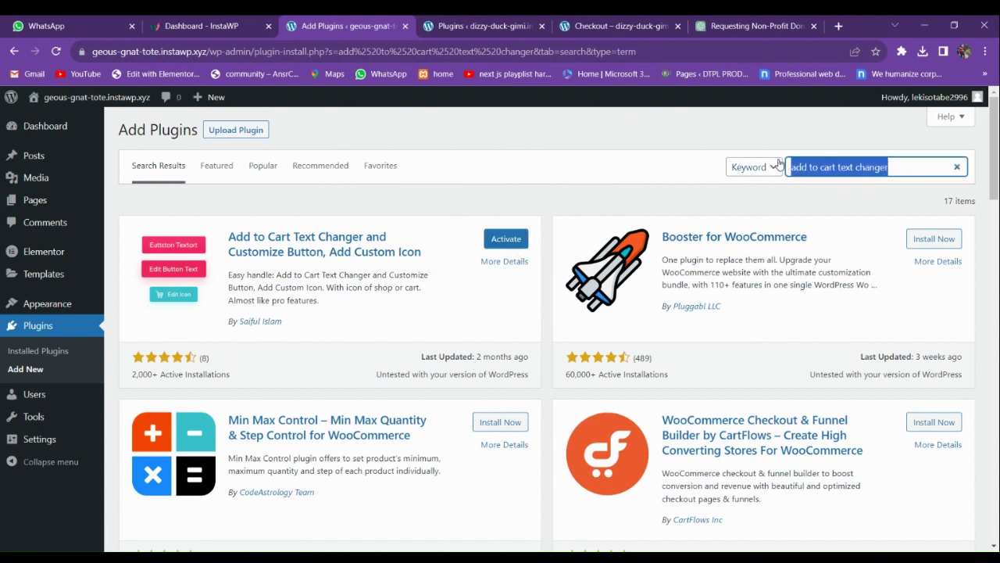
pyautogui.write('woocommerce')
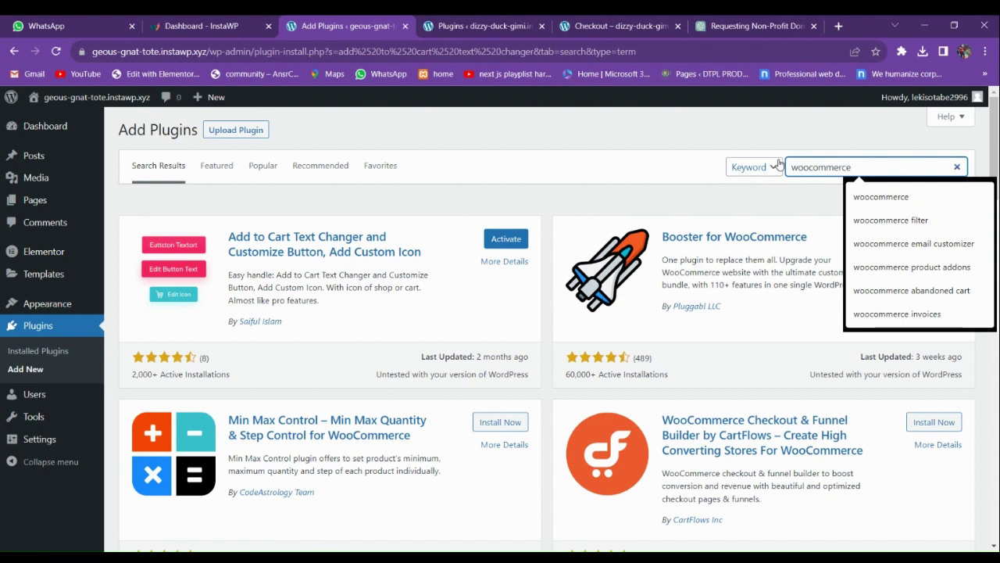
pyautogui.press('Return')
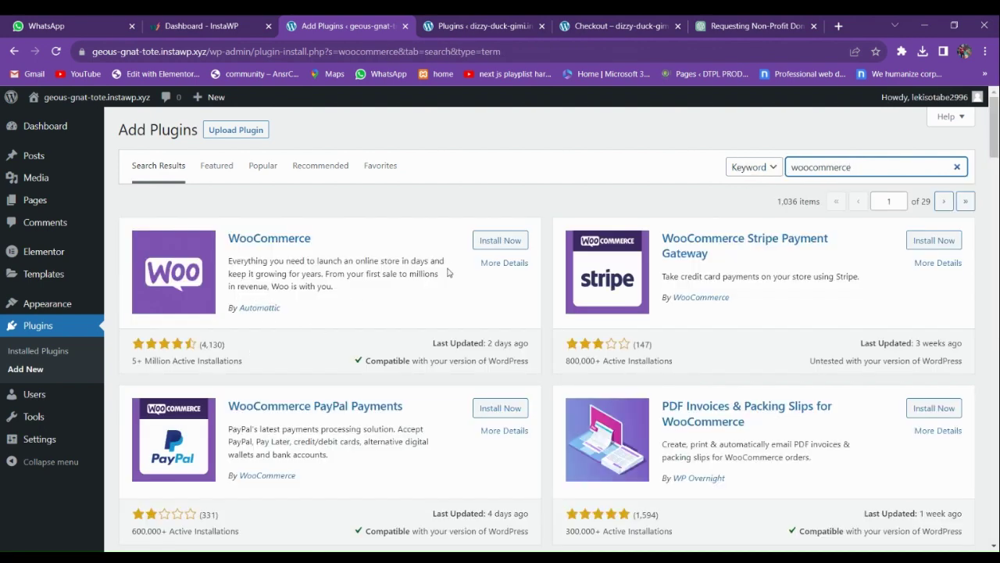
pyautogui.click(497, 240)
pyautogui.scroll(-2, 408, 352)
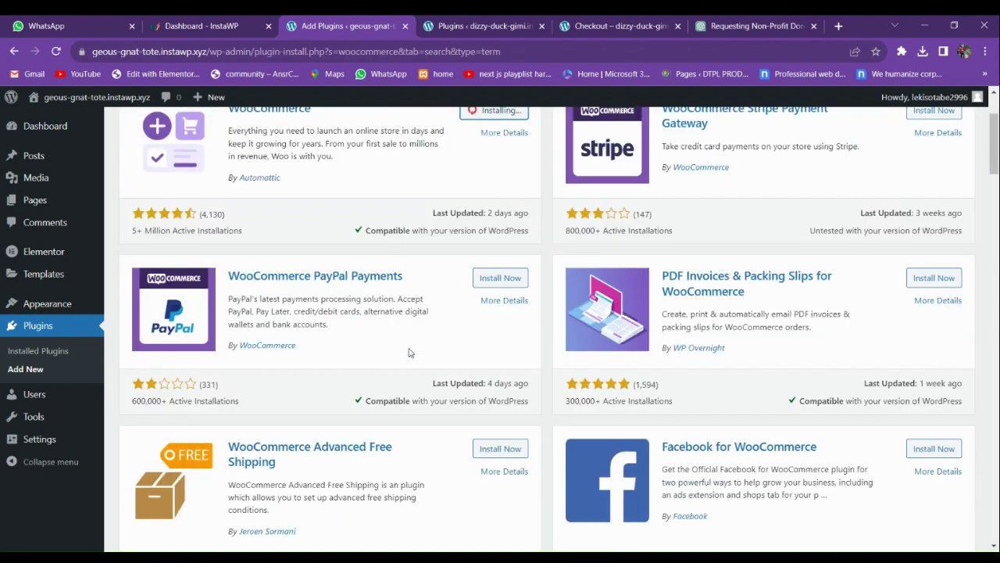
pyautogui.scroll(-4, 409, 351)
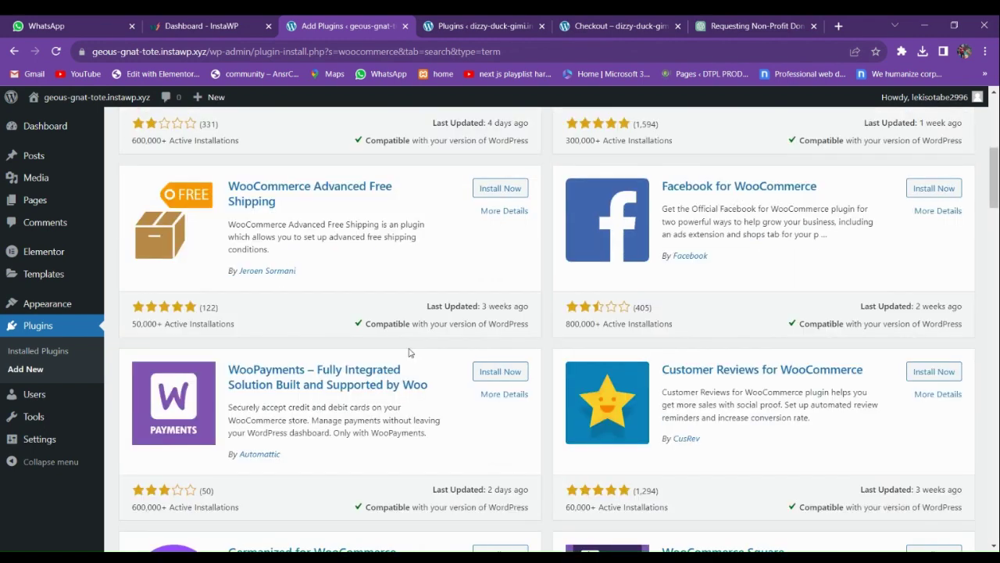
pyautogui.scroll(-2, 409, 352)
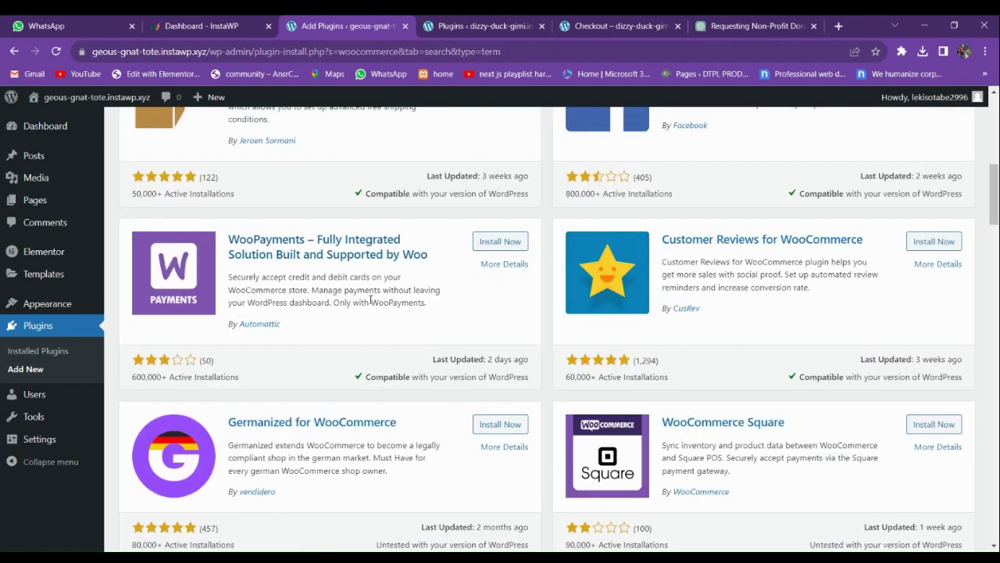
# Find Variation Swatches for WooCommerce in the "woocommerce" search results and install it
pyautogui.scroll(-2, 372, 300)
pyautogui.scroll(-2, 494, 316)
pyautogui.scroll(-4, 359, 365)
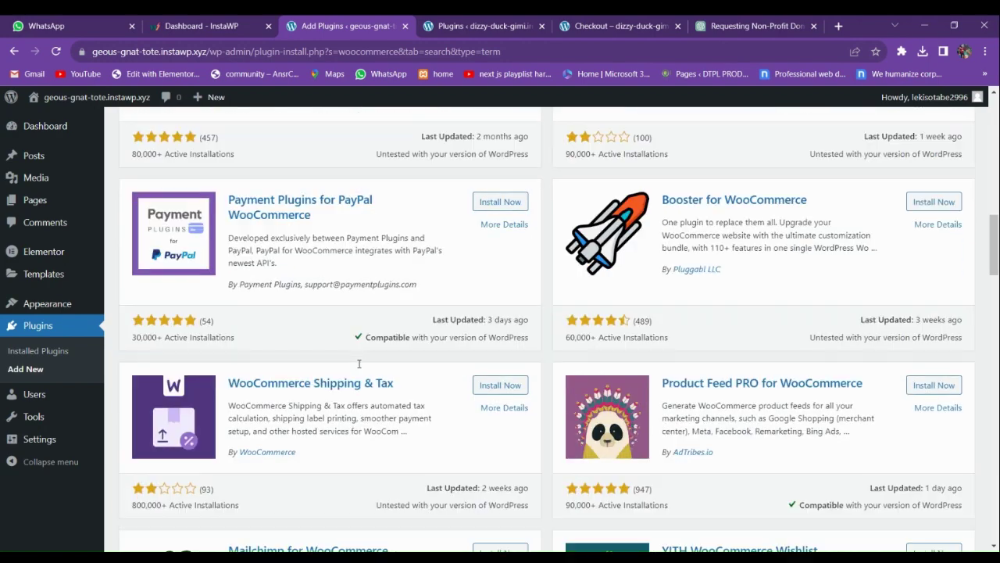
pyautogui.scroll(-4, 358, 367)
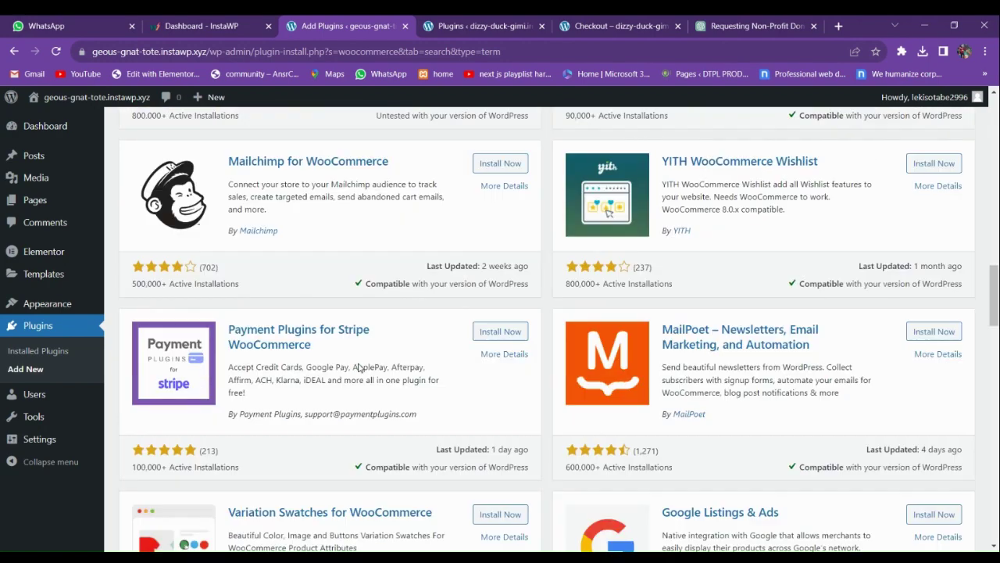
pyautogui.scroll(10, 349, 364)
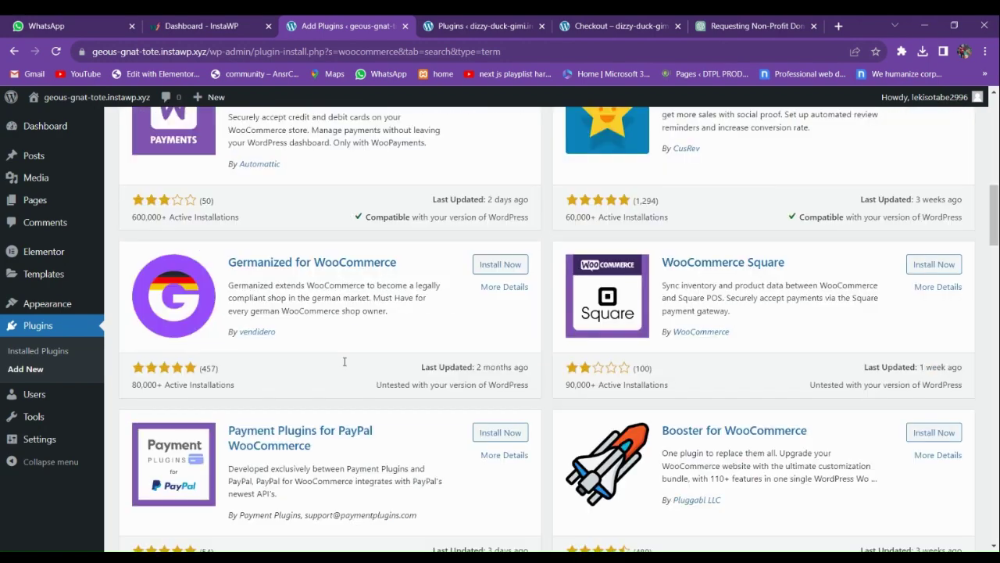
pyautogui.scroll(-18, 347, 367)
pyautogui.scroll(2, 277, 252)
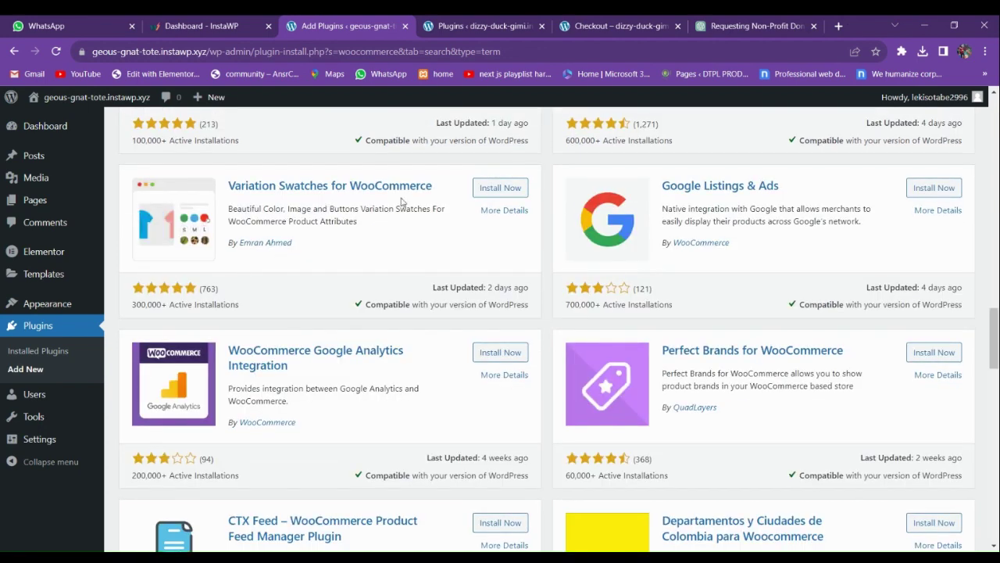
pyautogui.click(499, 189)
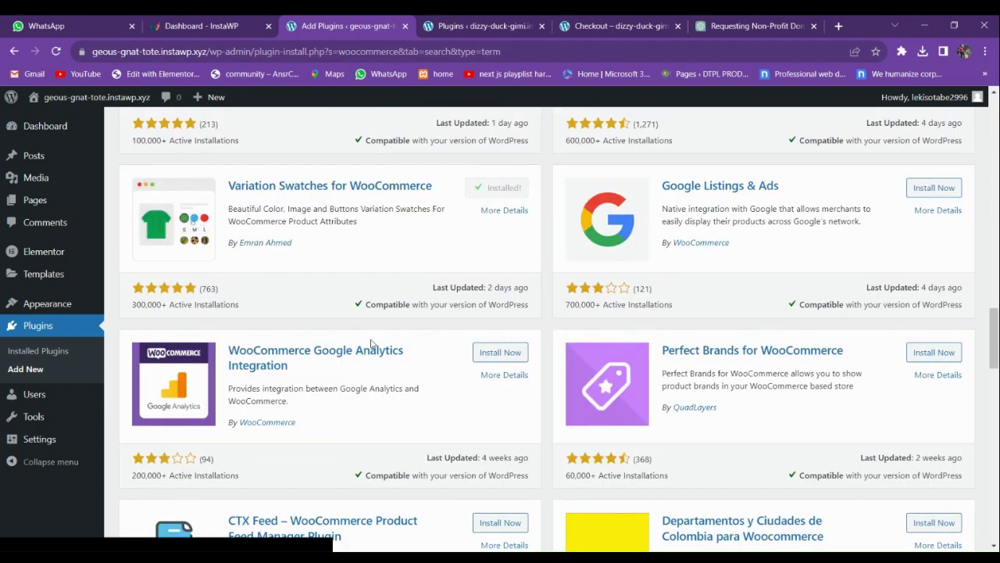
pyautogui.scroll(15, 438, 379)
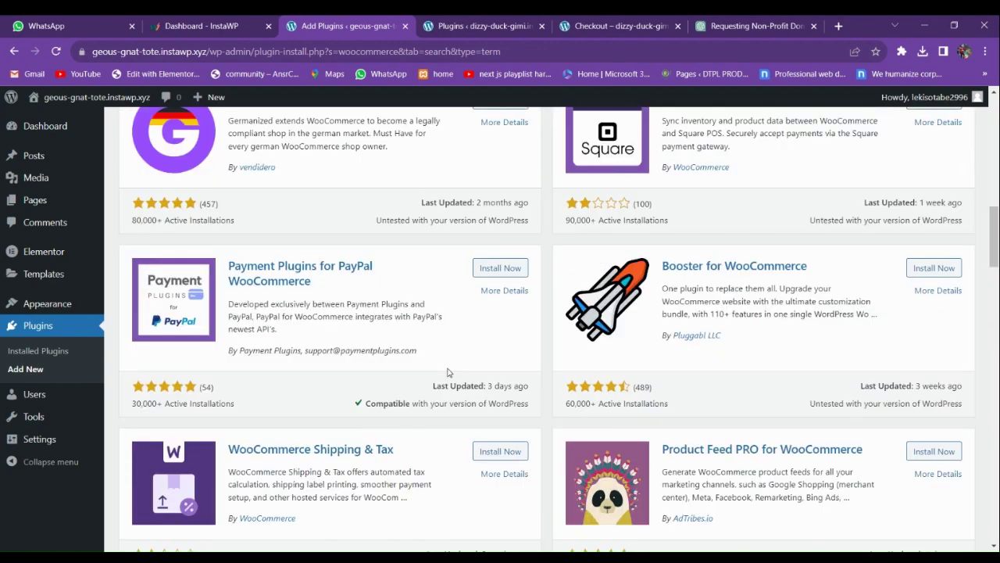
pyautogui.scroll(2, 447, 371)
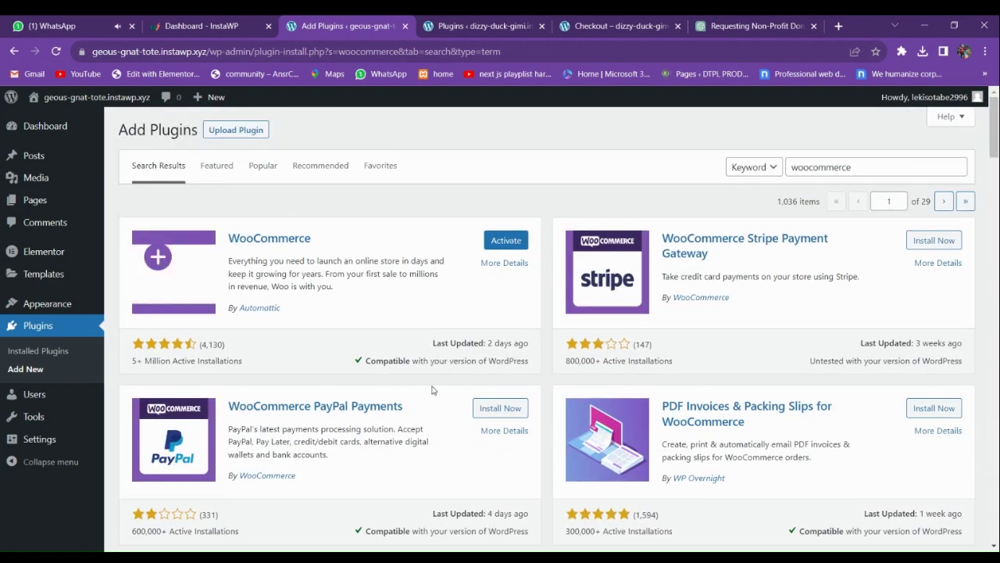
# Review the dizzy-duck-gimi site's installed plugins list to identify the next plugin the donation setup needs
pyautogui.click(599, 32)
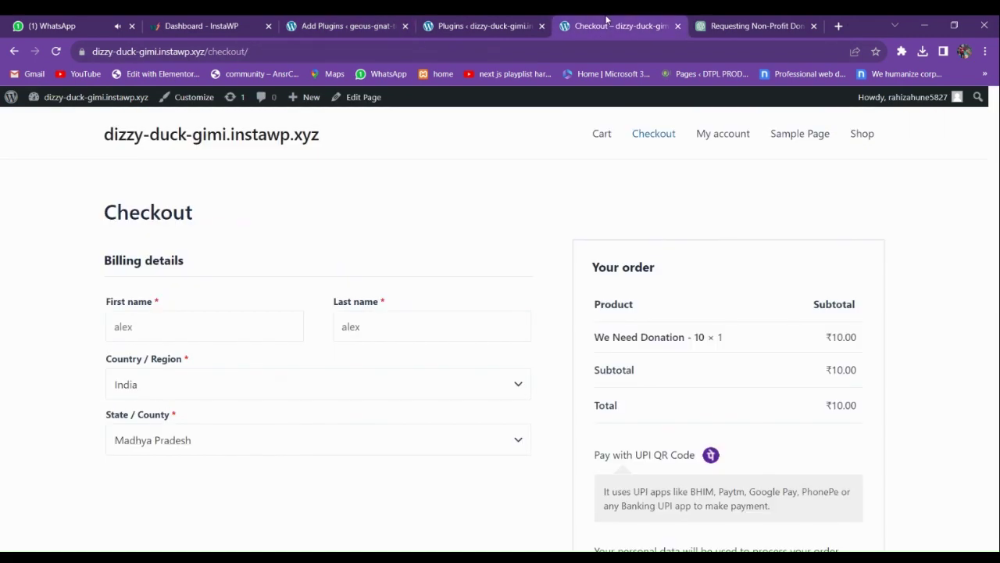
pyautogui.click(703, 25)
pyautogui.click(495, 24)
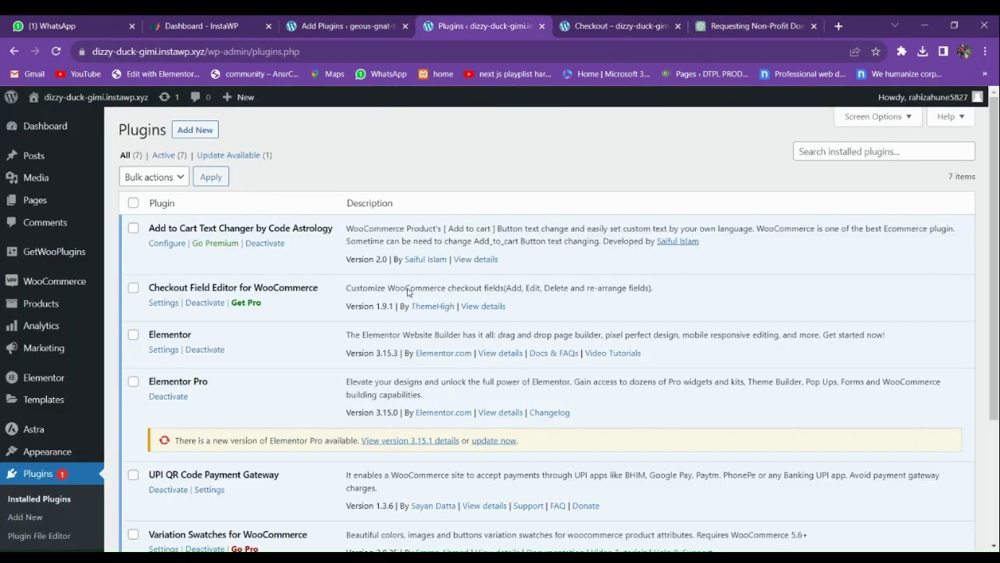
pyautogui.scroll(-3, 201, 374)
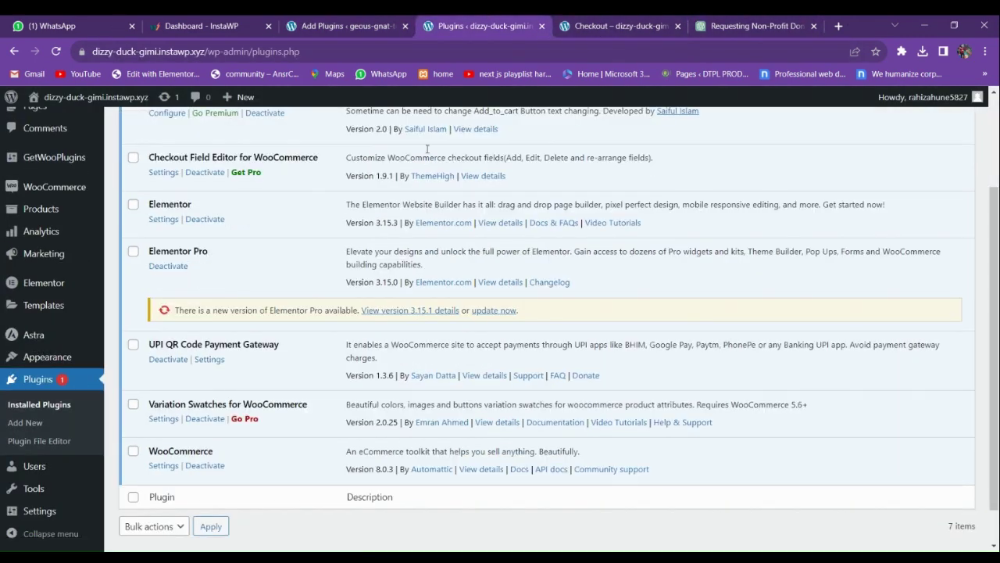
# Search the geous-gnat-tote site's plugin directory for "checkout field editor"
pyautogui.click(342, 26)
pyautogui.click(875, 164)
pyautogui.moveTo(875, 164); pyautogui.dragTo(783, 168)
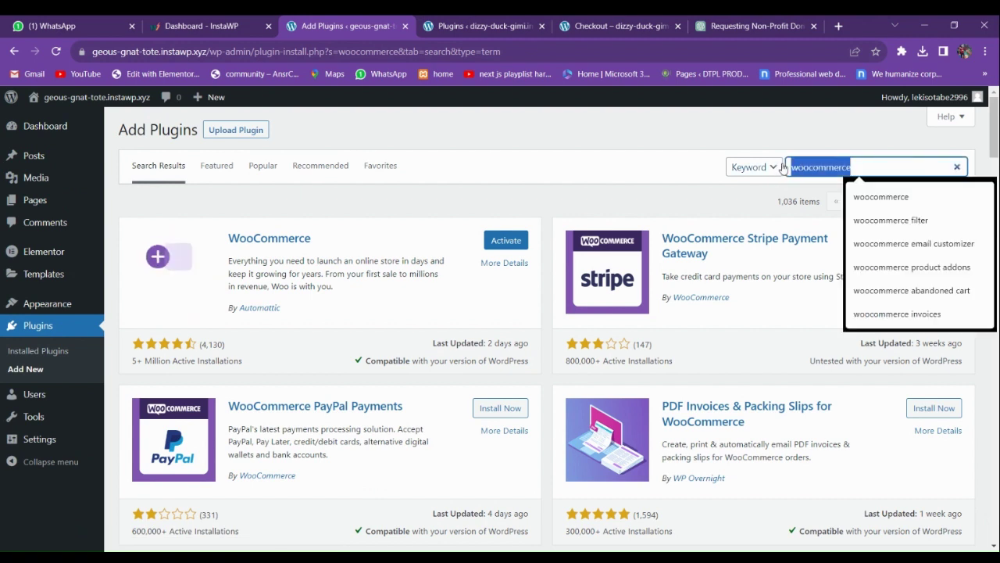
pyautogui.write('checkout field')
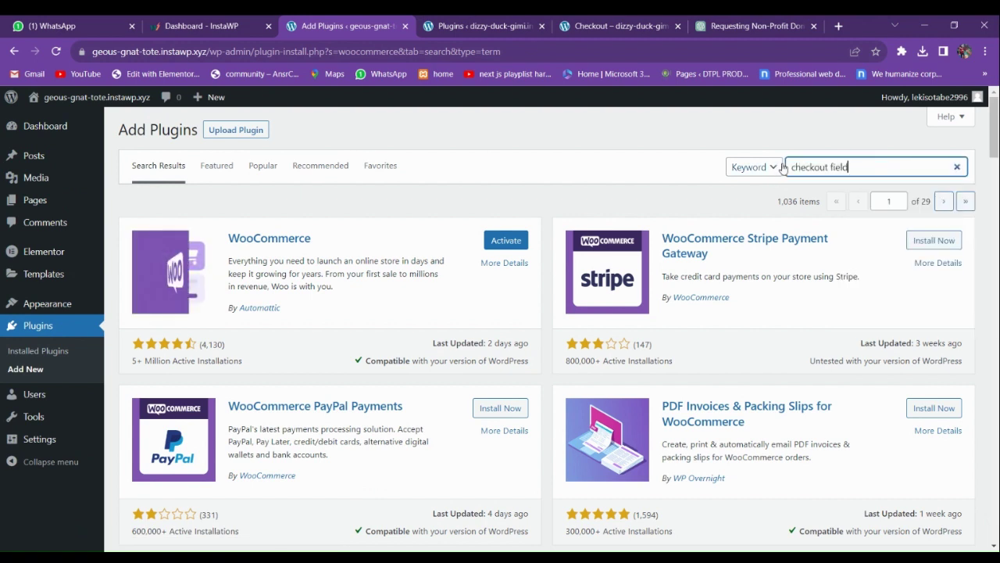
pyautogui.write(' edi')
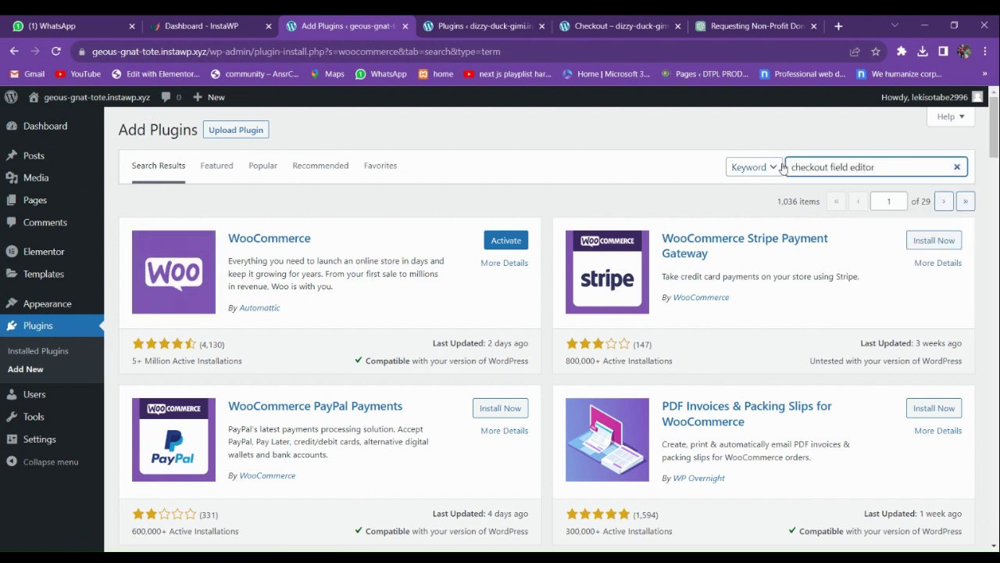
pyautogui.write('tor')
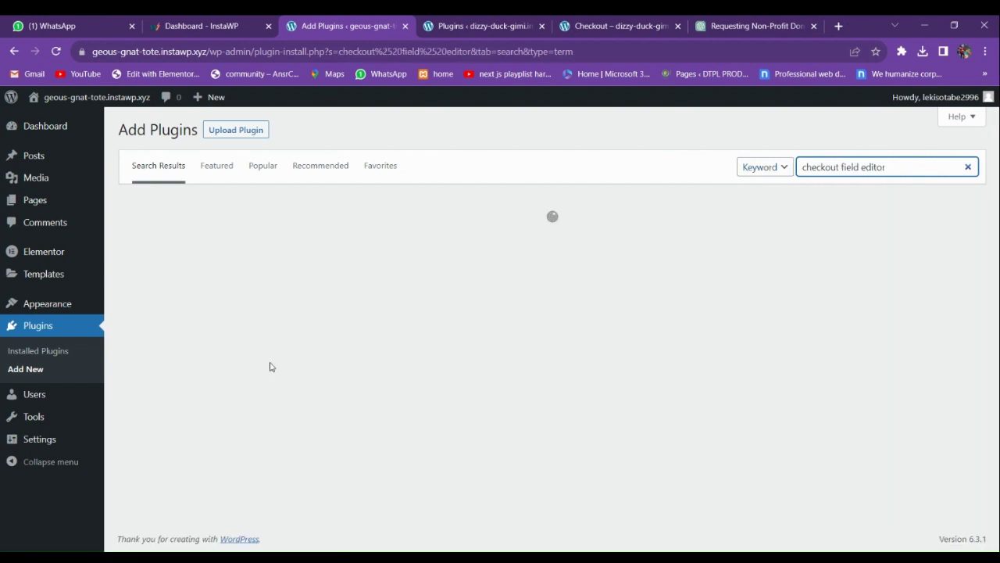
# Compare with the dizzy-duck-gimi site's plugins list and install ThemeHigh's Checkout Field Editor (Checkout Manager) for WooCommerce on the geous-gnat-tote site
pyautogui.click(516, 20)
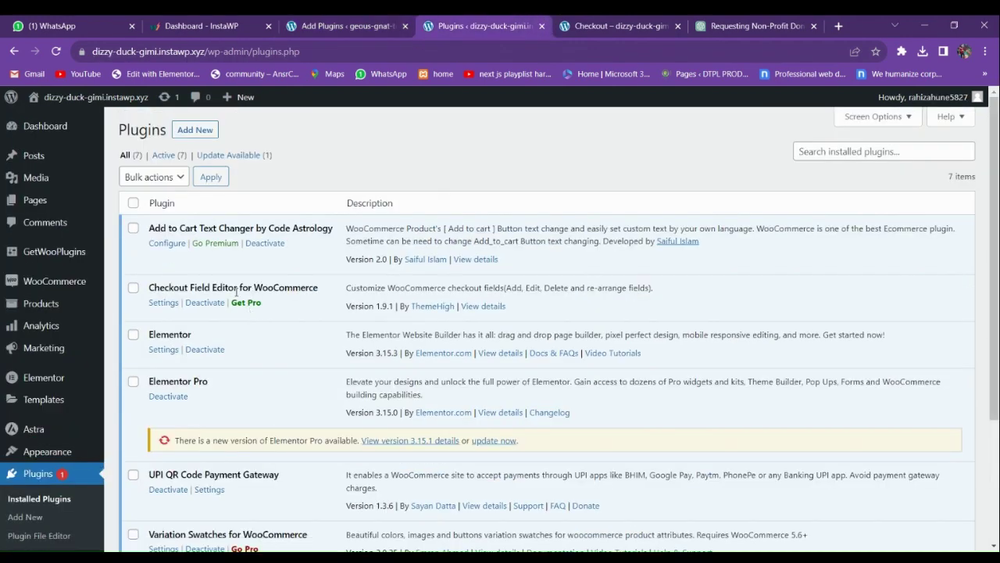
pyautogui.click(364, 20)
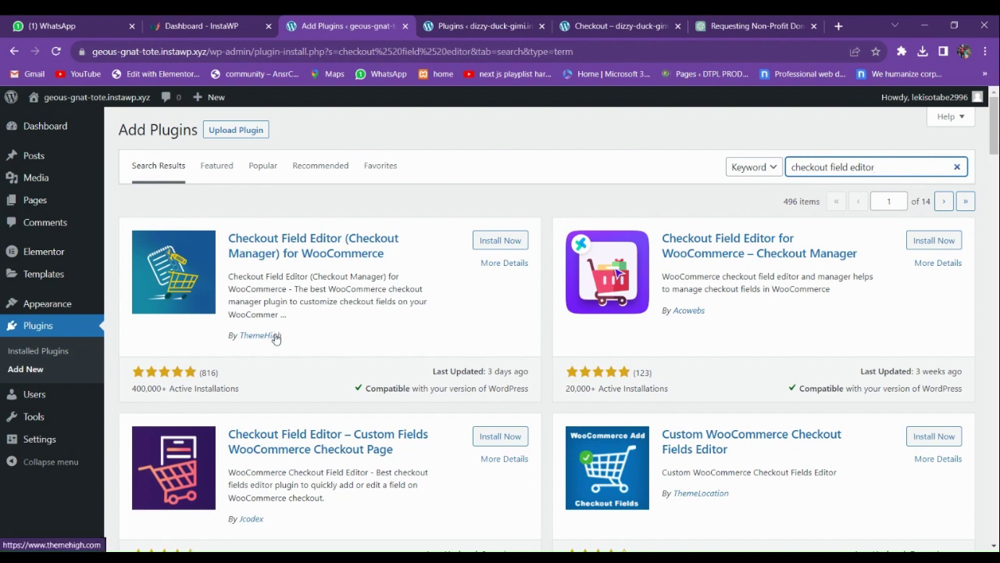
pyautogui.click(497, 241)
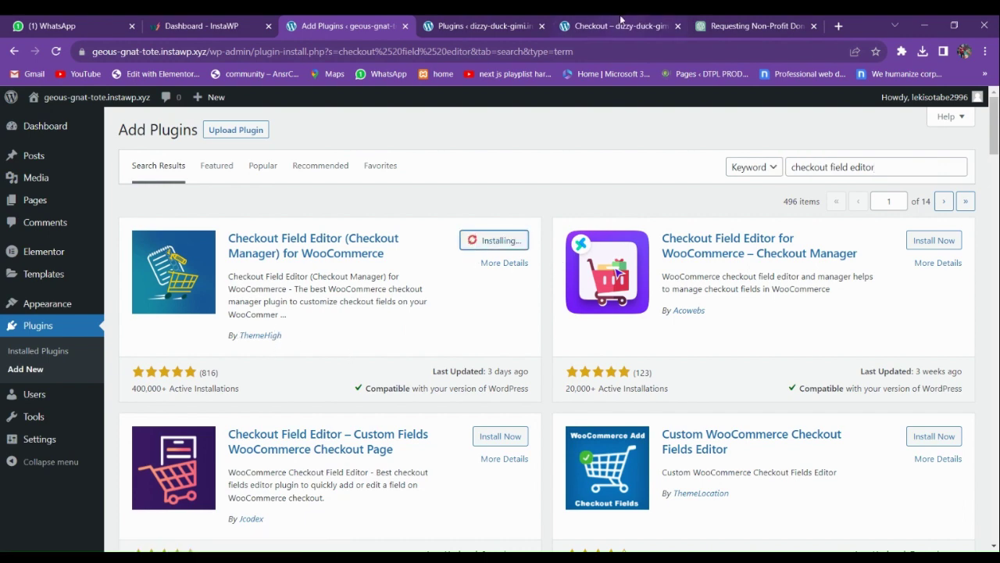
# Check the dizzy-duck-gimi plugins list, search the geous-gnat-tote plugin directory for "upi" and install UPI QR Code Payment Gateway for WooCommerce
pyautogui.click(493, 20)
pyautogui.scroll(-3, 227, 424)
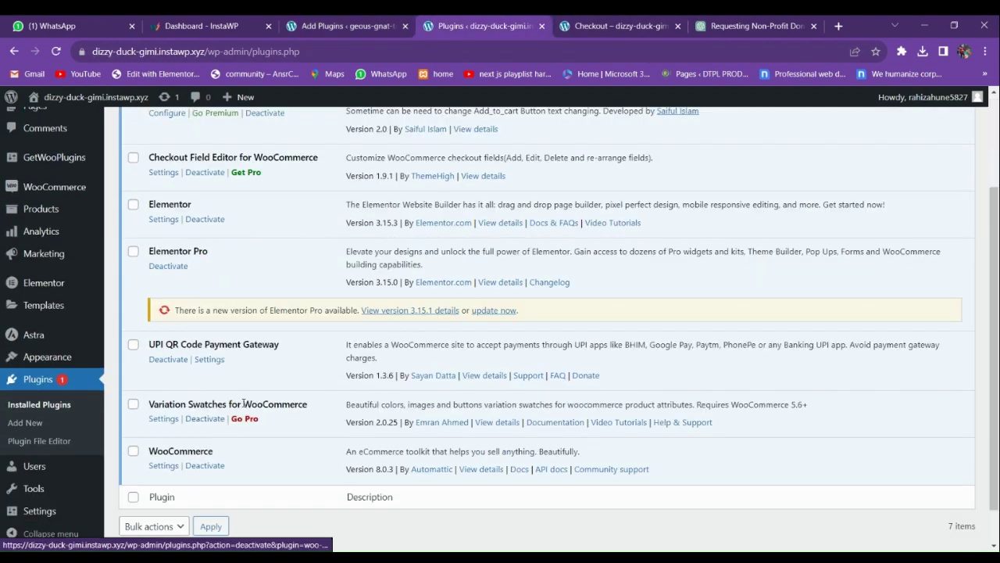
pyautogui.click(384, 20)
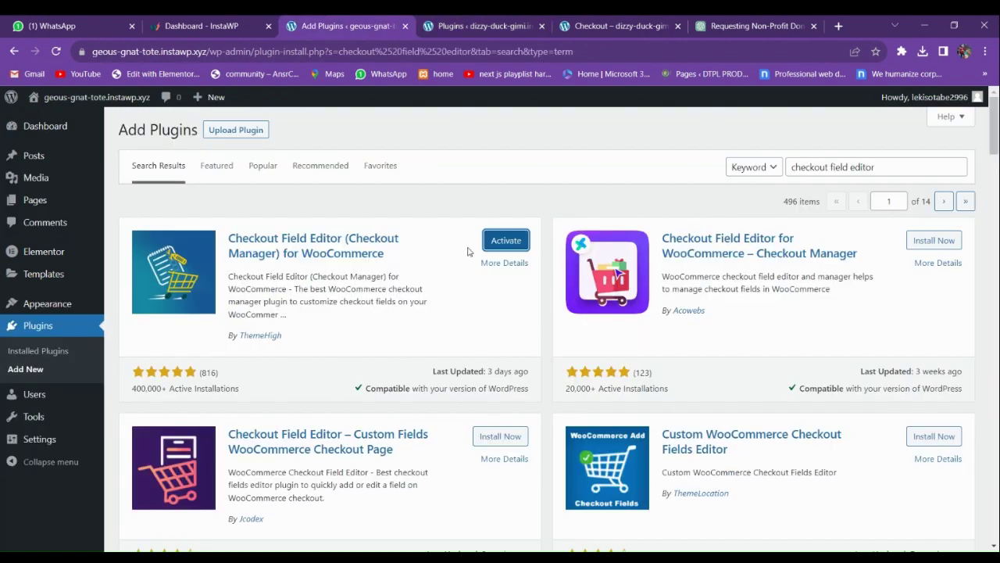
pyautogui.moveTo(887, 172); pyautogui.dragTo(789, 169)
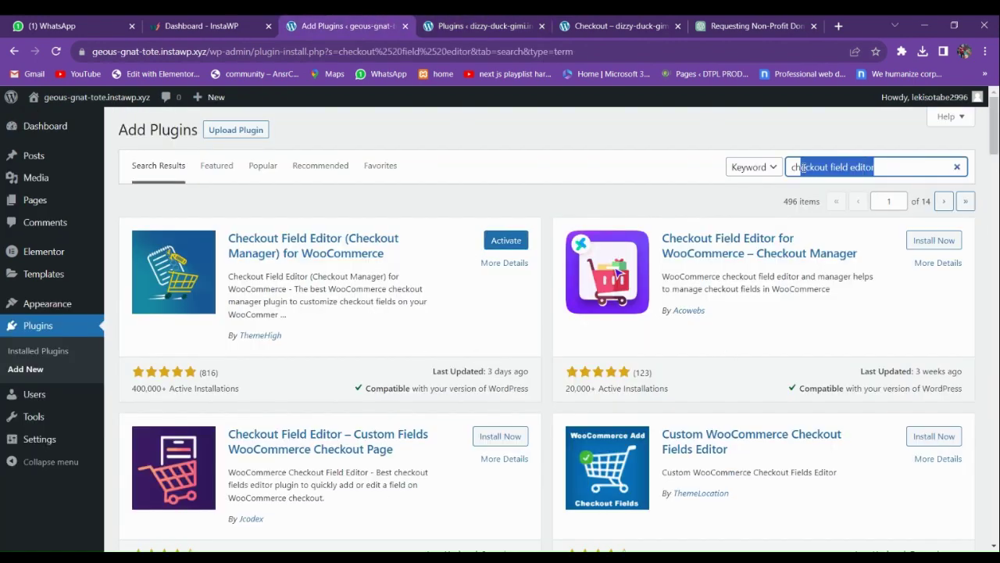
pyautogui.write('upi')
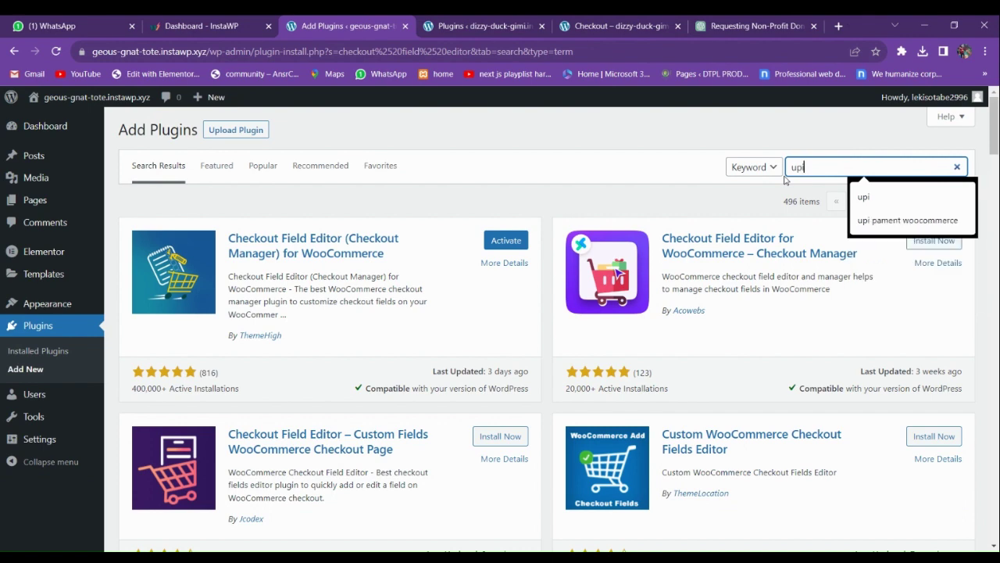
pyautogui.press('Return')
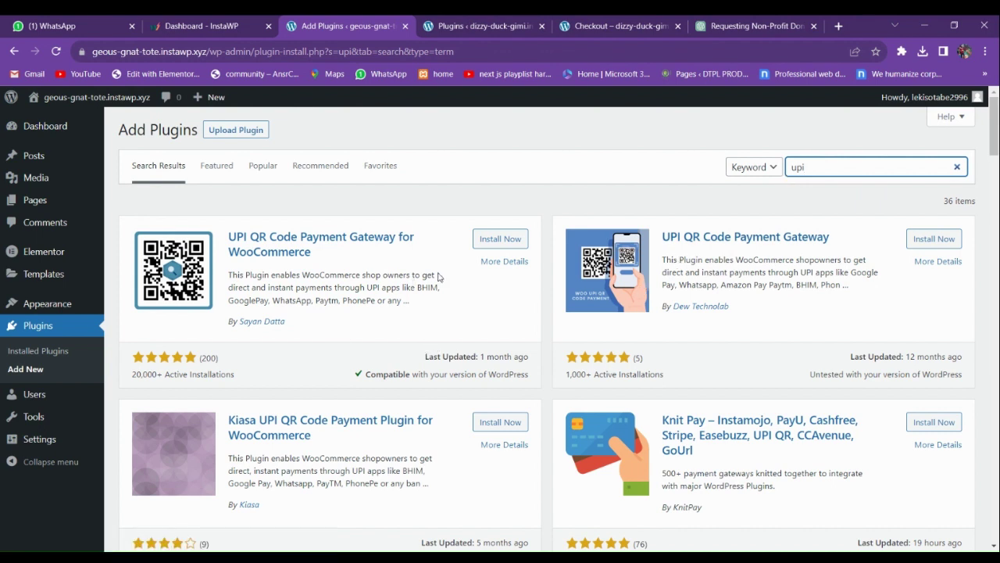
pyautogui.click(500, 238)
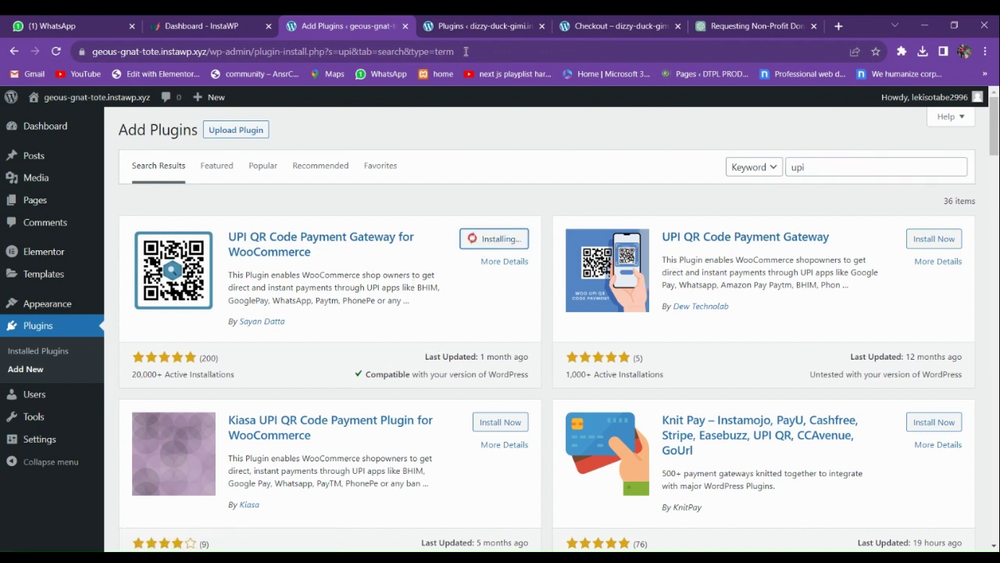
# Recheck the dizzy-duck-gimi plugins list for missing plugins and open the geous-gnat-tote site's installed plugins list
pyautogui.click(480, 26)
pyautogui.scroll(-1, 244, 374)
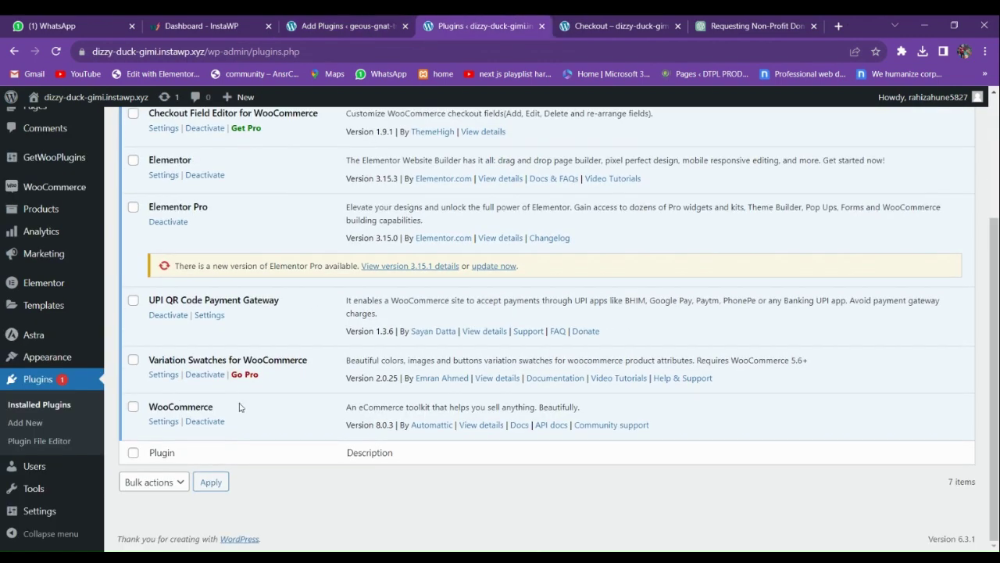
pyautogui.click(380, 21)
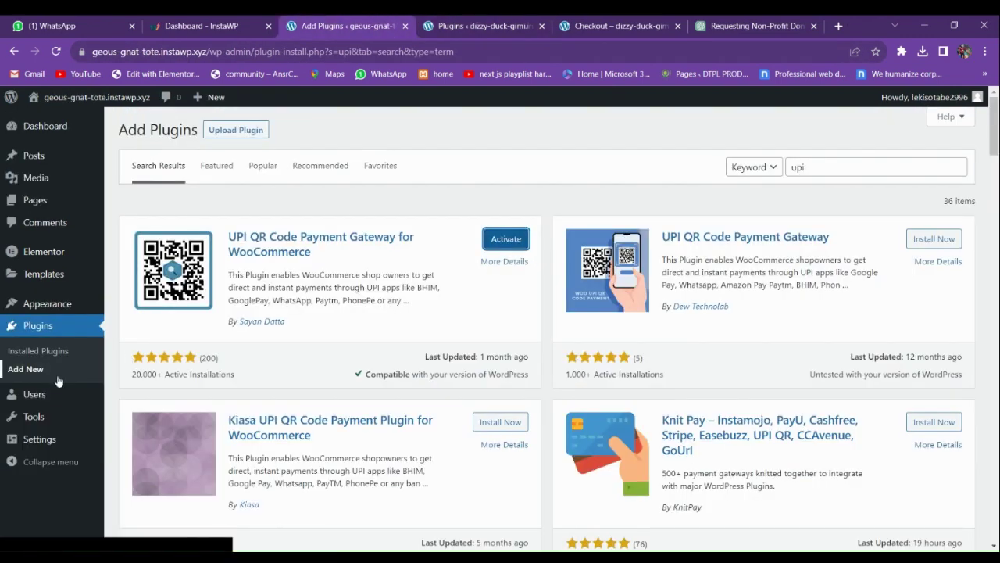
pyautogui.click(38, 350)
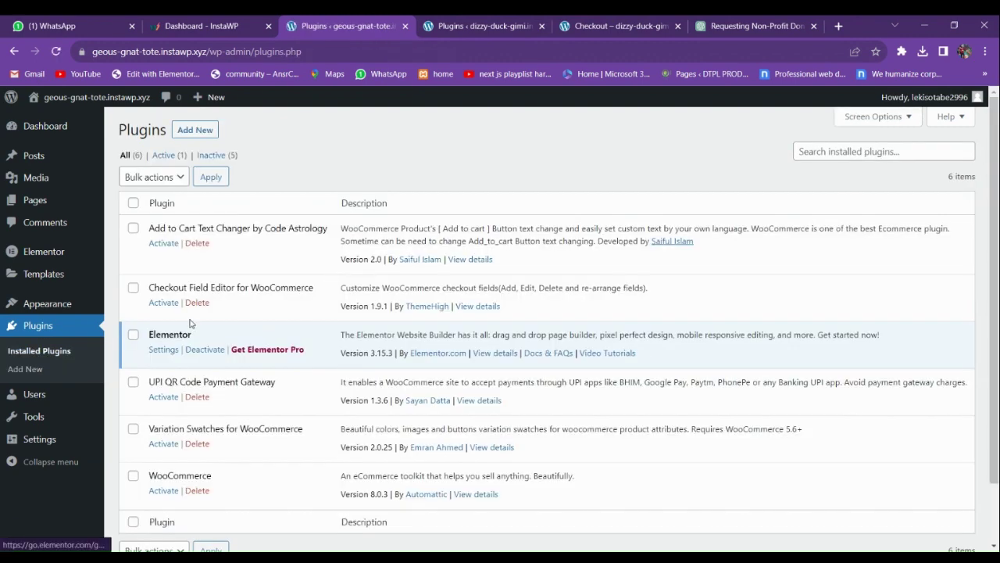
# Bulk-activate all installed plugins on the geous-gnat-tote site except Elementor and review the plugins list
pyautogui.click(133, 203)
pyautogui.click(154, 178)
pyautogui.click(151, 206)
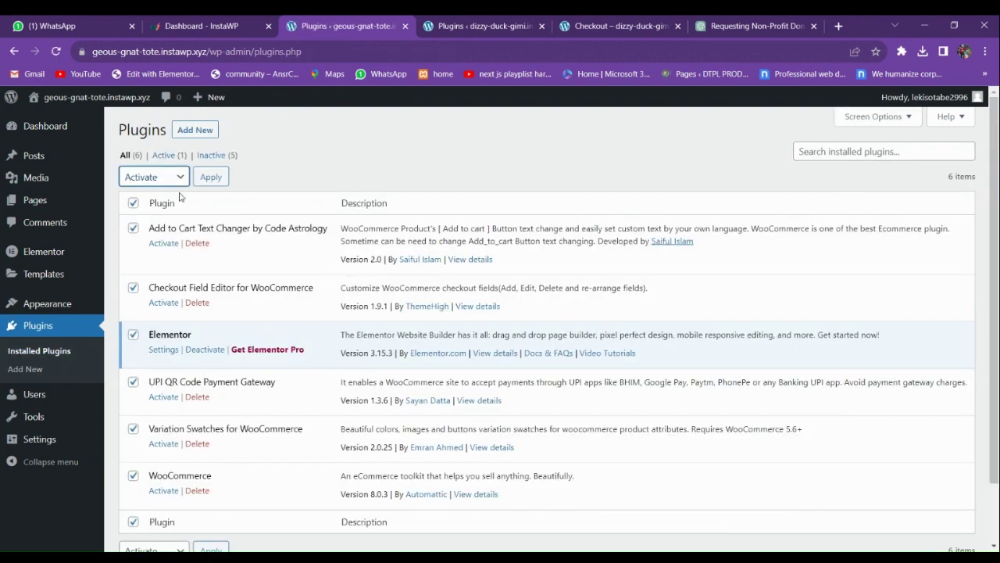
pyautogui.click(132, 334)
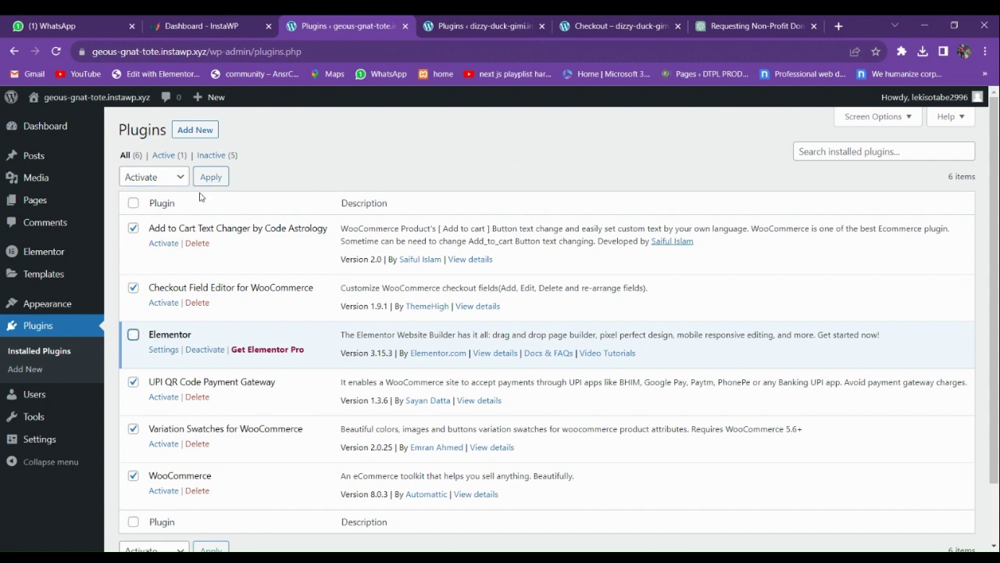
pyautogui.click(211, 176)
pyautogui.scroll(-1, 252, 383)
pyautogui.scroll(1, 252, 383)
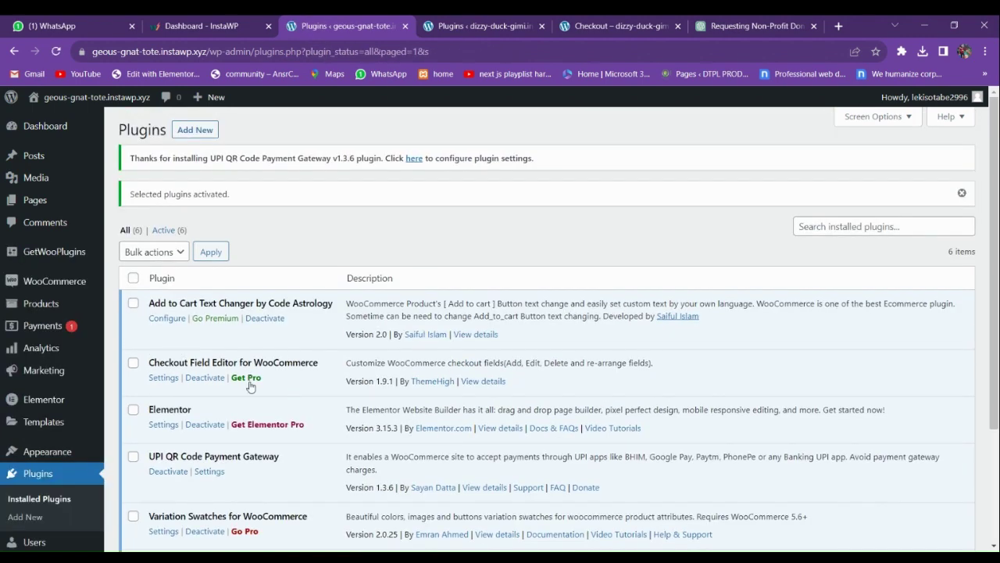
pyautogui.scroll(-2, 251, 391)
pyautogui.scroll(2, 297, 394)
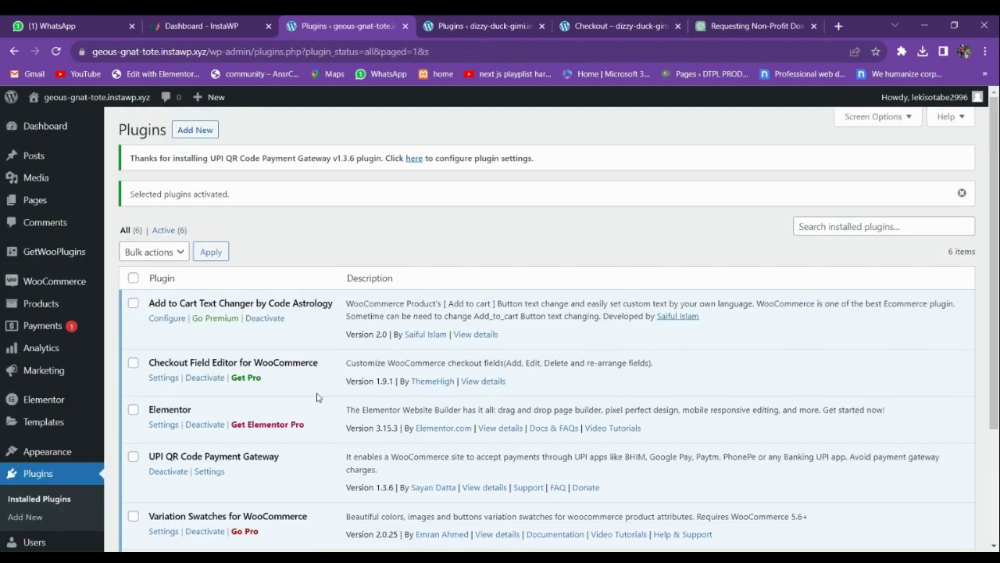
# Start uploading a new plugin to the geous-gnat-tote site and open the file chooser for its zip archive
pyautogui.click(195, 129)
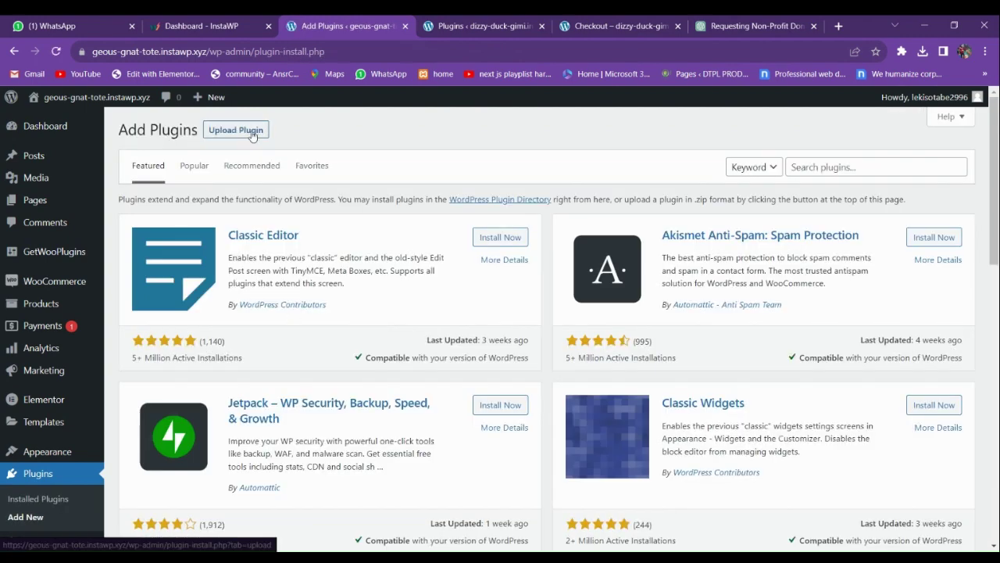
pyautogui.click(251, 133)
pyautogui.click(459, 249)
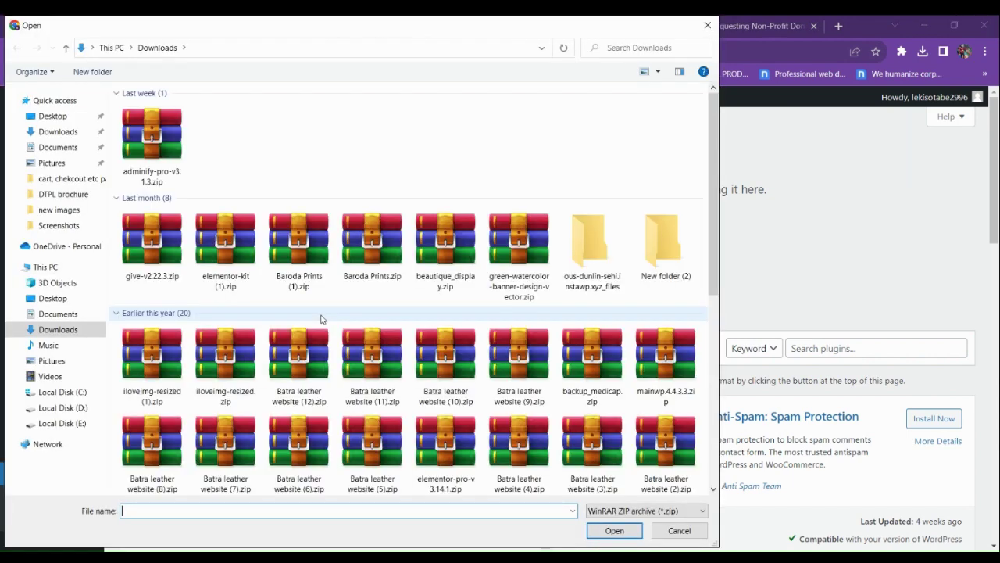
# Choose elementor-pro.zip from Local Disk (E:) > wordpress important softwares > elementor addons > elementor pro > elementorpro315n as the plugin archive
pyautogui.click(70, 423)
pyautogui.scroll(-1, 205, 362)
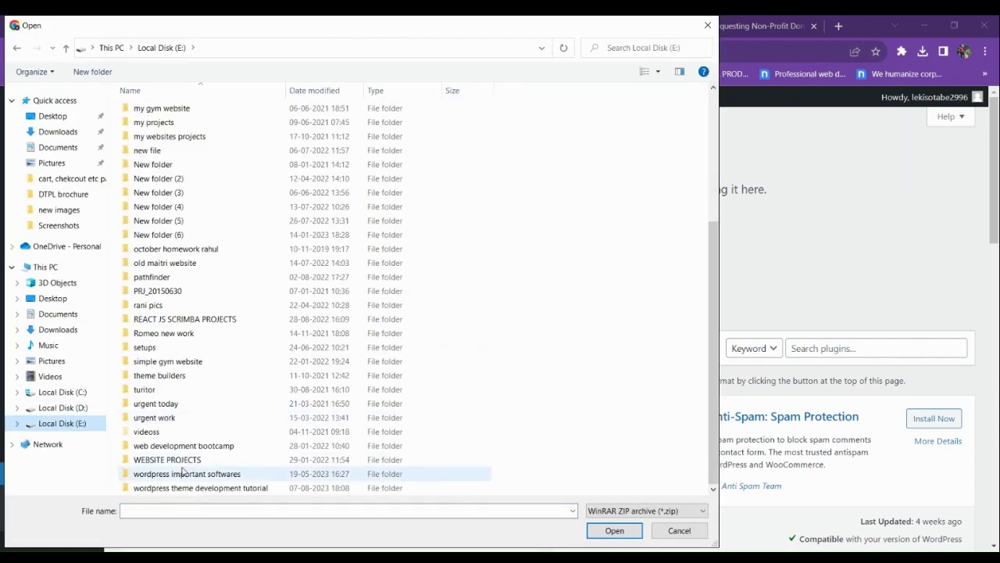
pyautogui.doubleClick(195, 473)
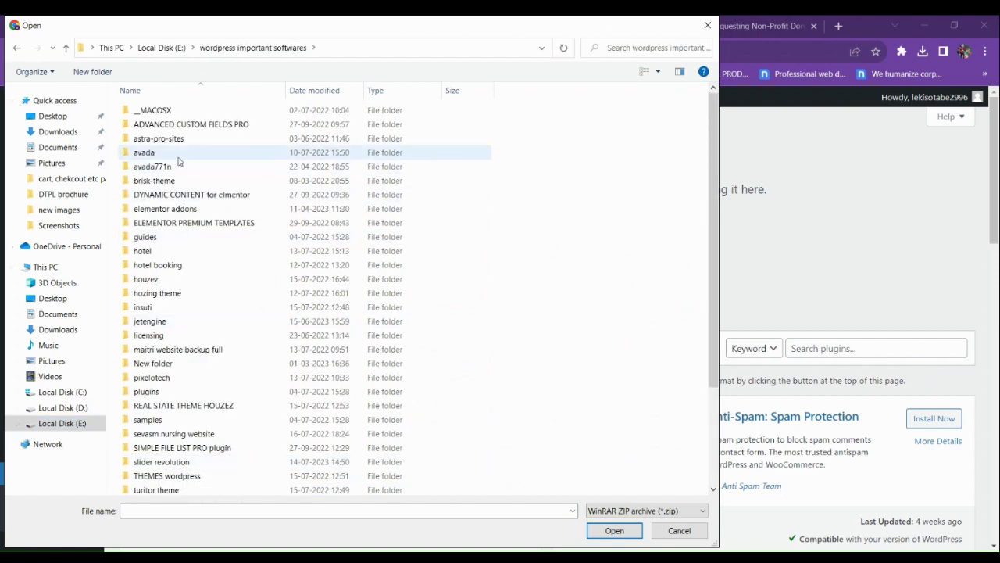
pyautogui.doubleClick(185, 209)
pyautogui.doubleClick(184, 126)
pyautogui.doubleClick(187, 111)
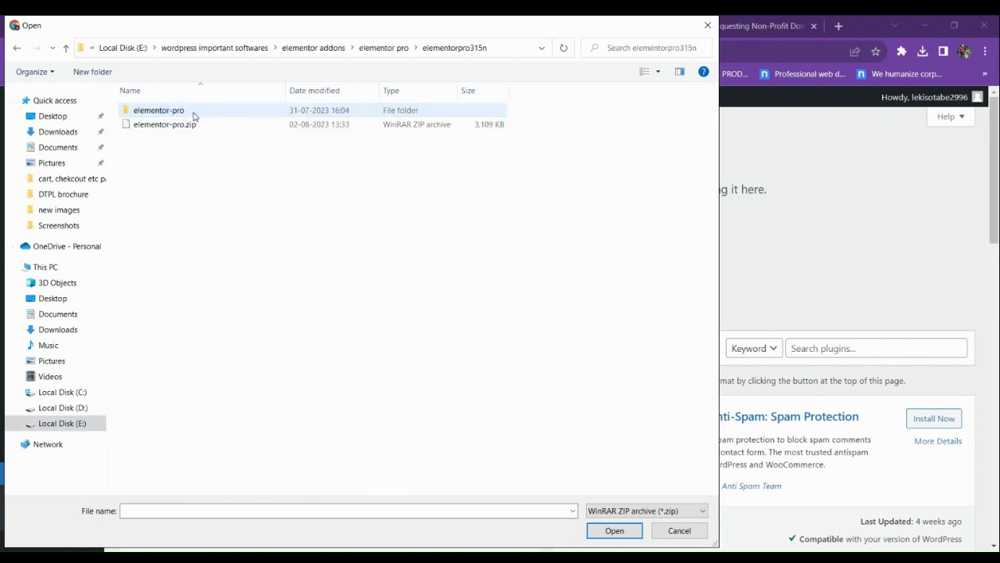
pyautogui.doubleClick(200, 130)
# Install the uploaded Elementor Pro plugin on the geous-gnat-tote site and activate it
pyautogui.click(639, 248)
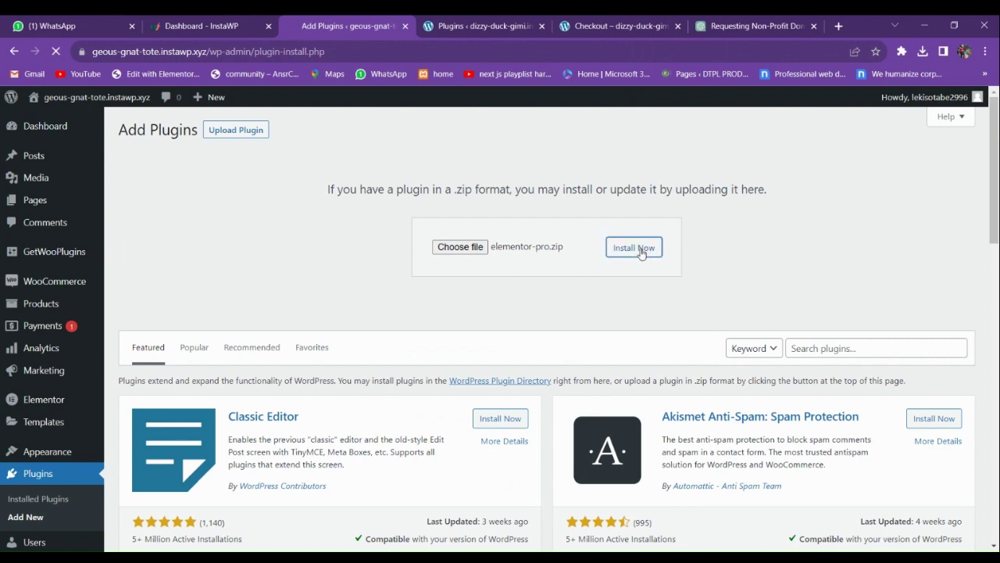
pyautogui.scroll(-5, 346, 324)
pyautogui.scroll(4, 342, 330)
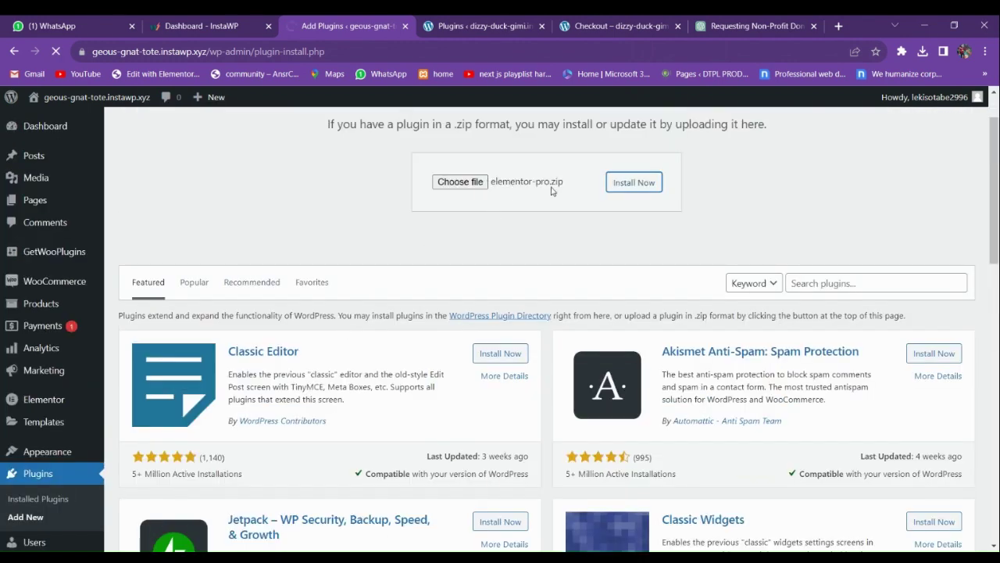
pyautogui.scroll(1, 522, 252)
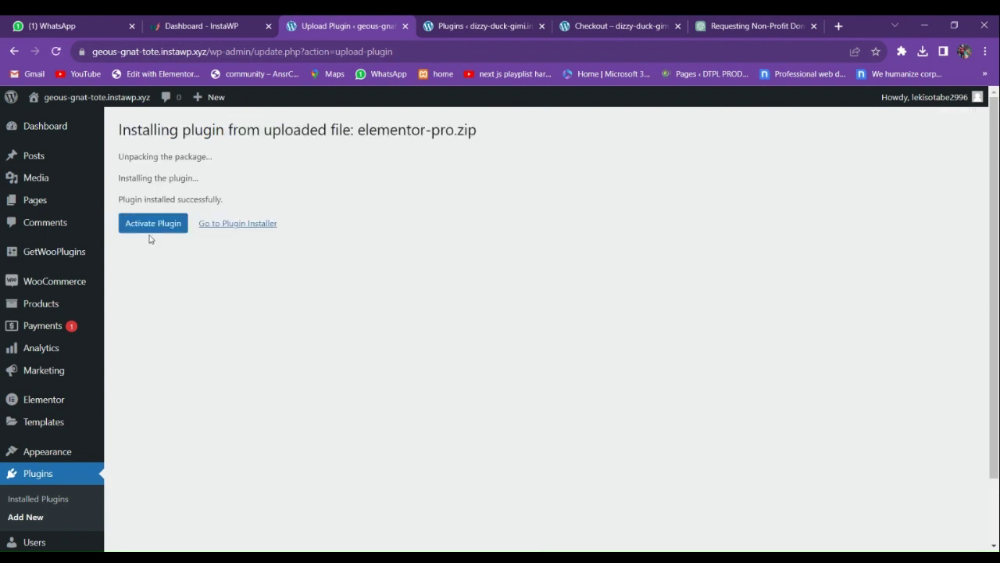
pyautogui.click(151, 226)
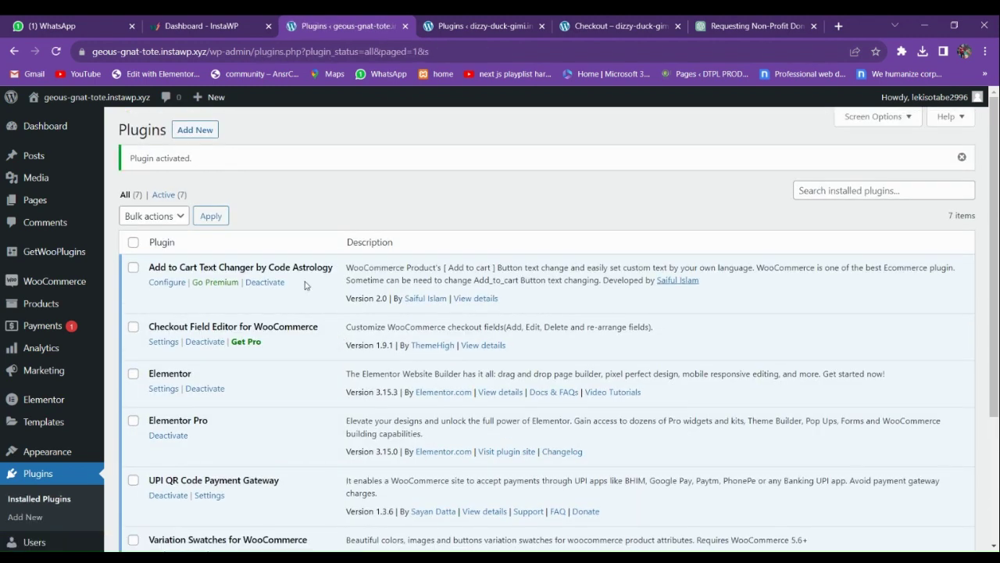
pyautogui.scroll(-4, 305, 285)
pyautogui.scroll(4, 304, 380)
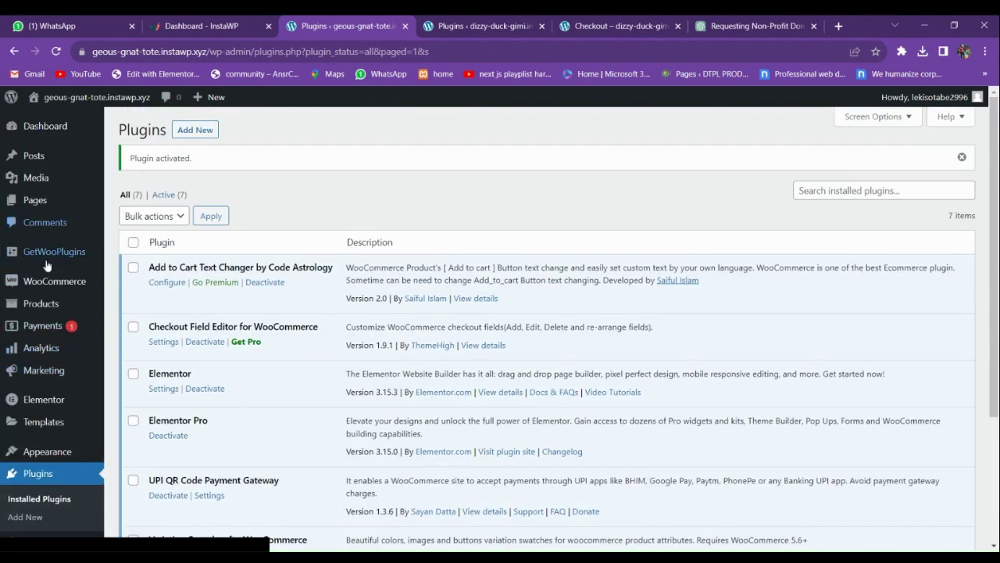
# Open the Features section of the Elementor settings and set the Flexbox Container experiment to Active
pyautogui.scroll(-2, 41, 348)
pyautogui.moveTo(41, 323)
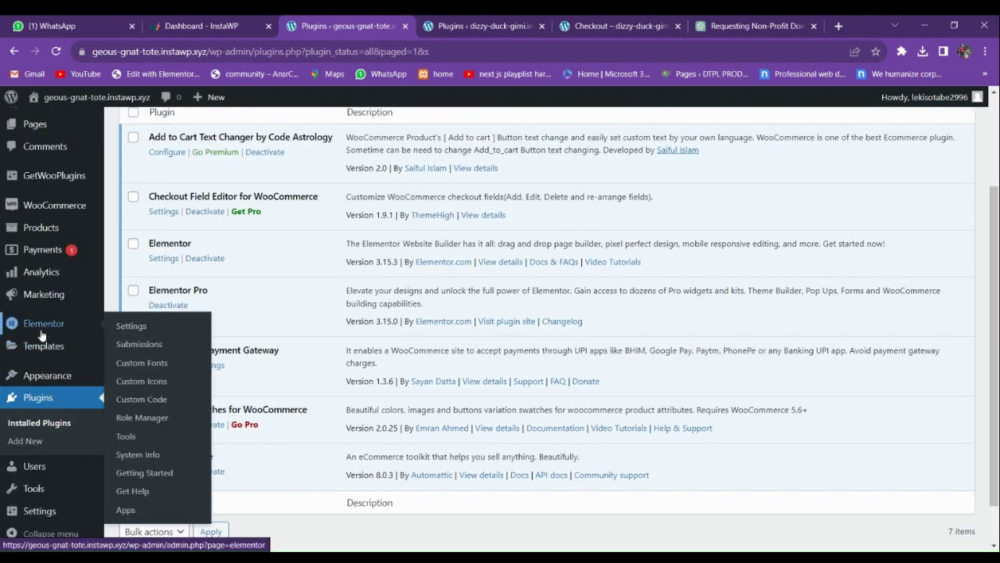
pyautogui.click(129, 328)
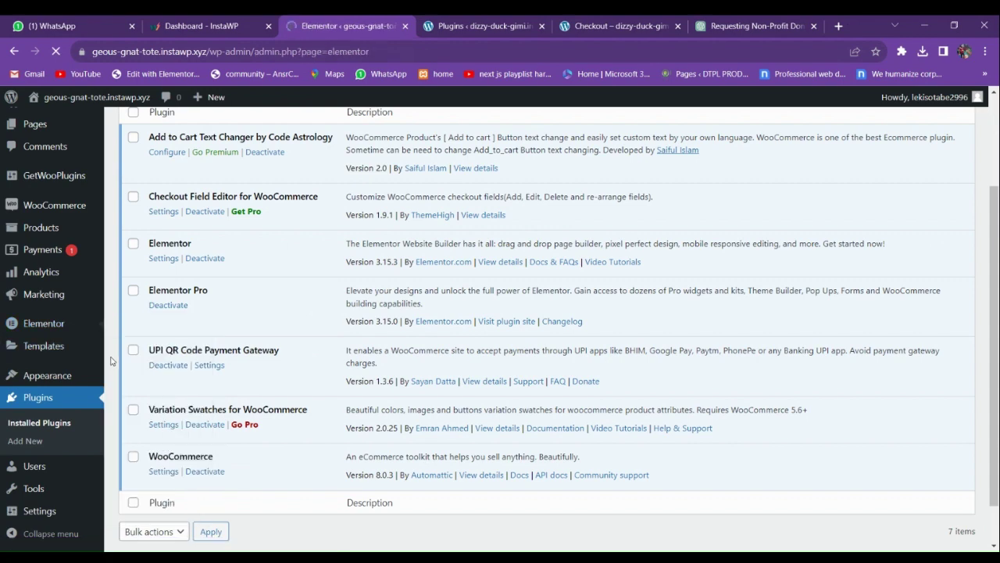
pyautogui.click(328, 172)
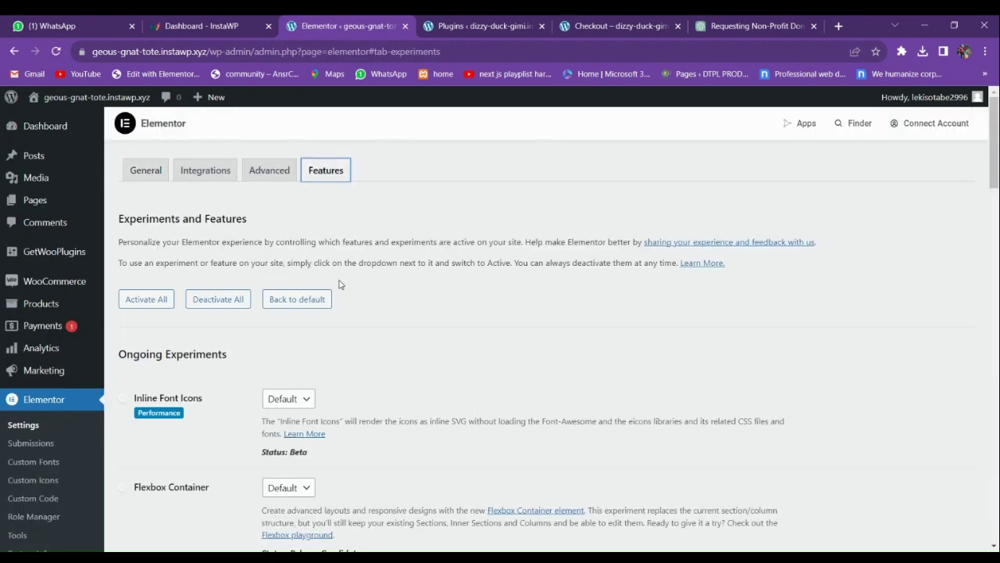
pyautogui.scroll(-3, 335, 302)
pyautogui.click(288, 292)
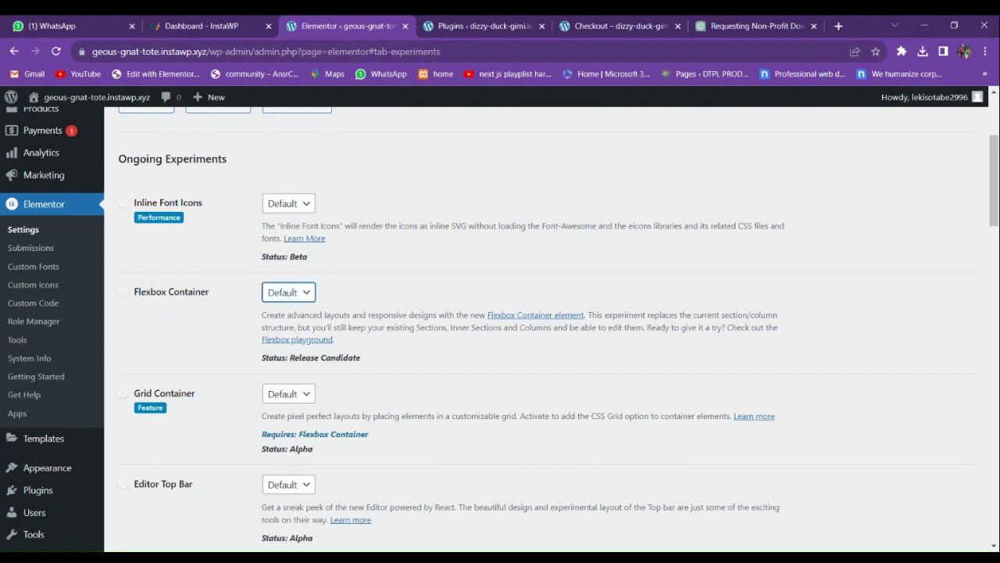
pyautogui.press('Down')
pyautogui.press('Down')
pyautogui.press('Up')
# Set the Nested Elements experiment to Active and save the Elementor feature settings
pyautogui.scroll(-5, 288, 292)
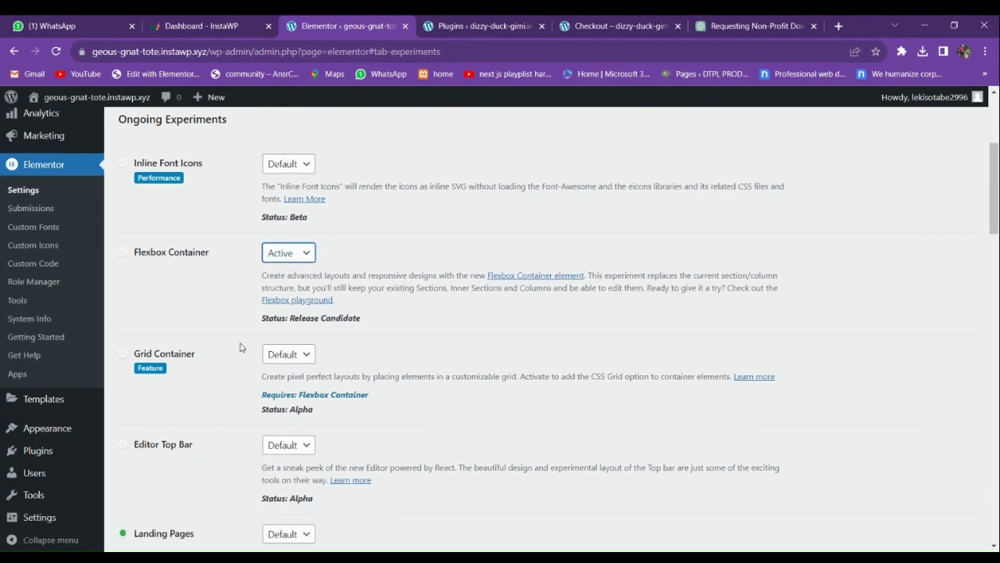
pyautogui.click(270, 261)
pyautogui.press('Down')
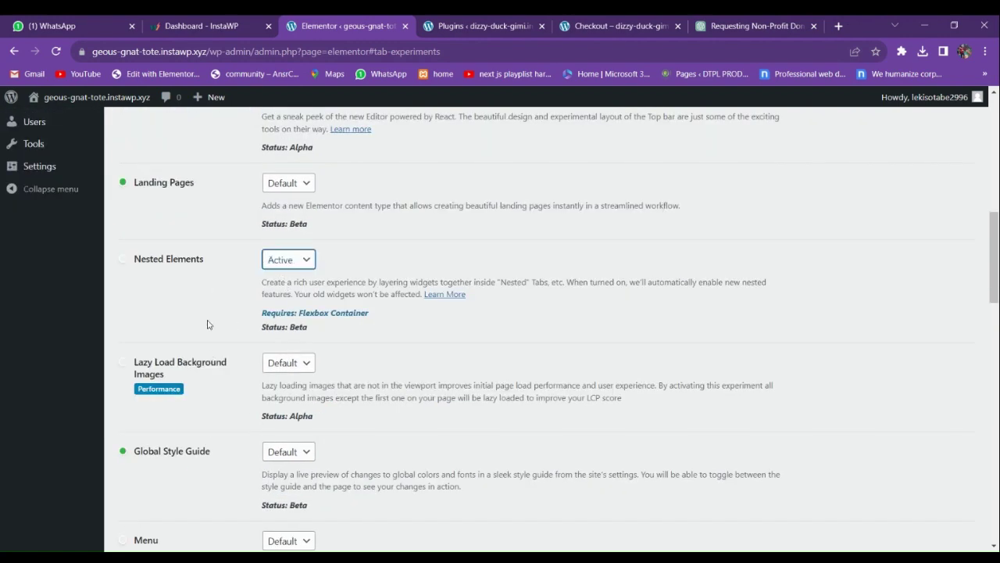
pyautogui.scroll(-15, 207, 343)
pyautogui.click(167, 482)
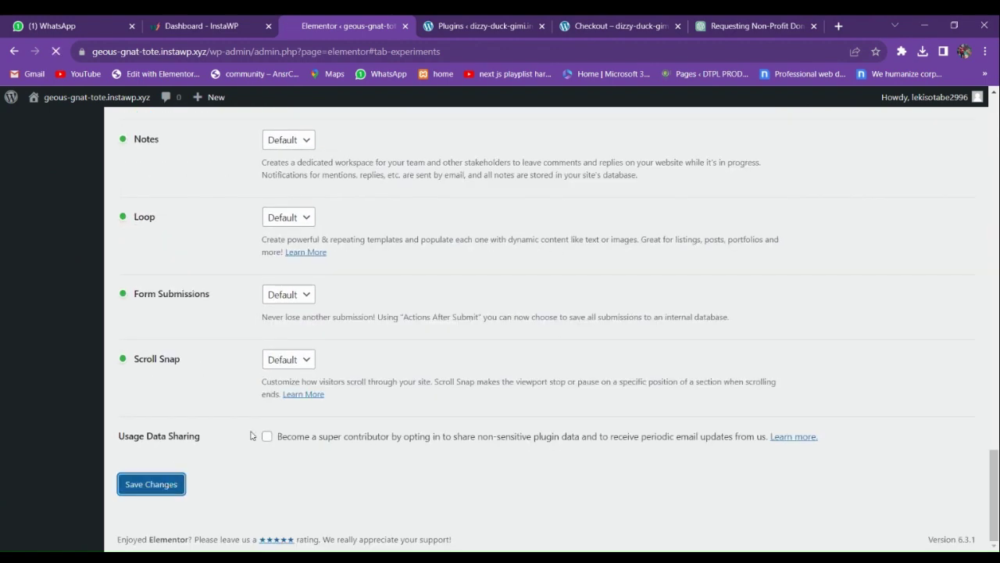
pyautogui.scroll(15, 435, 359)
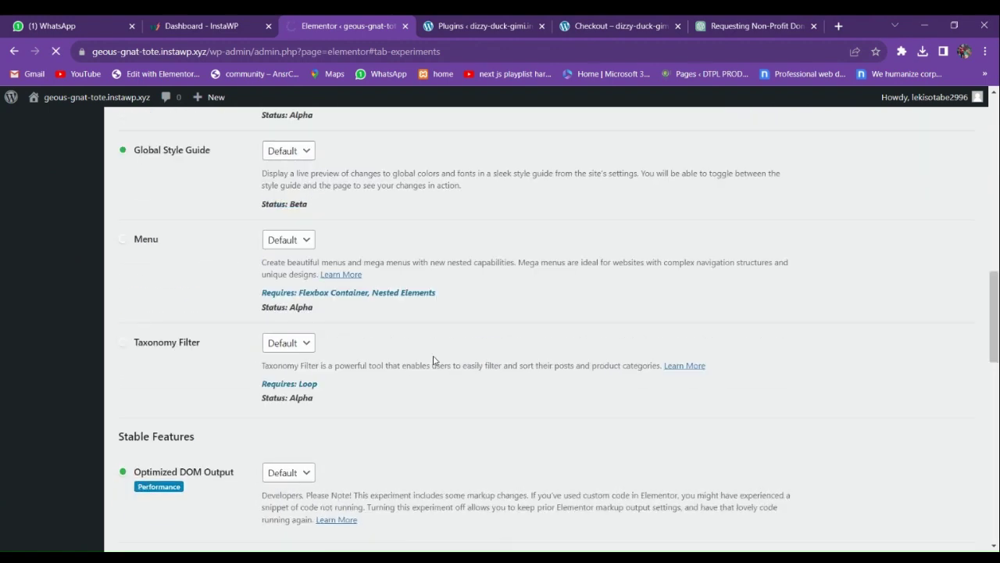
pyautogui.scroll(1, 434, 359)
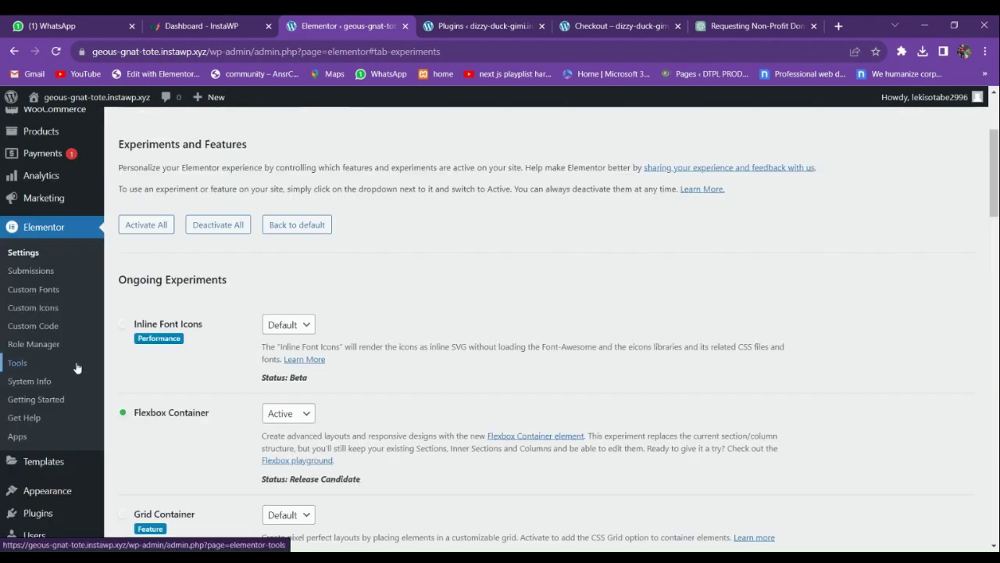
pyautogui.scroll(-8, 76, 376)
pyautogui.scroll(6, 74, 376)
pyautogui.scroll(2, 73, 376)
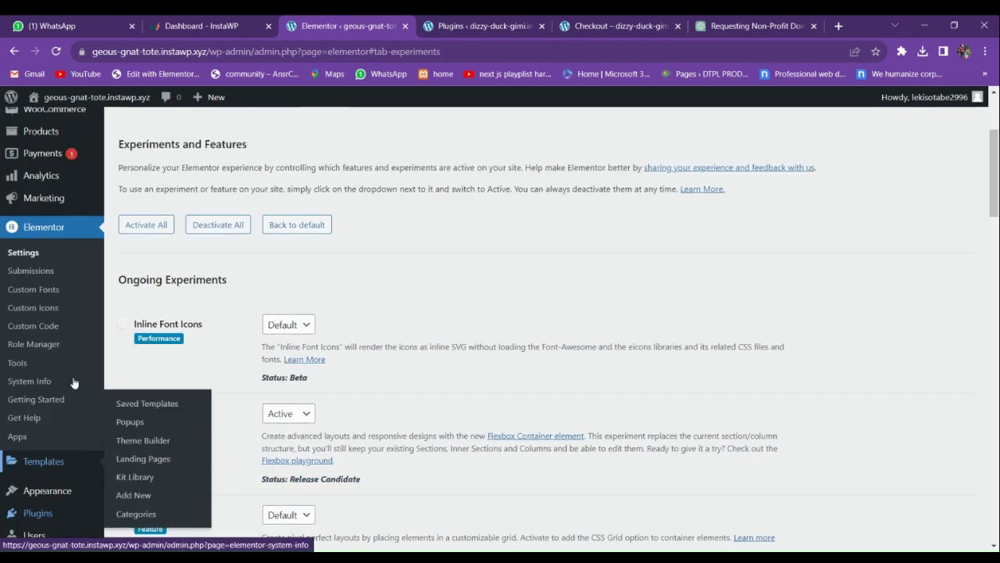
# Find the Astra theme among the popular themes for the geous-gnat-tote site, install it and activate it
pyautogui.scroll(-3, 74, 381)
pyautogui.moveTo(47, 295)
pyautogui.click(129, 297)
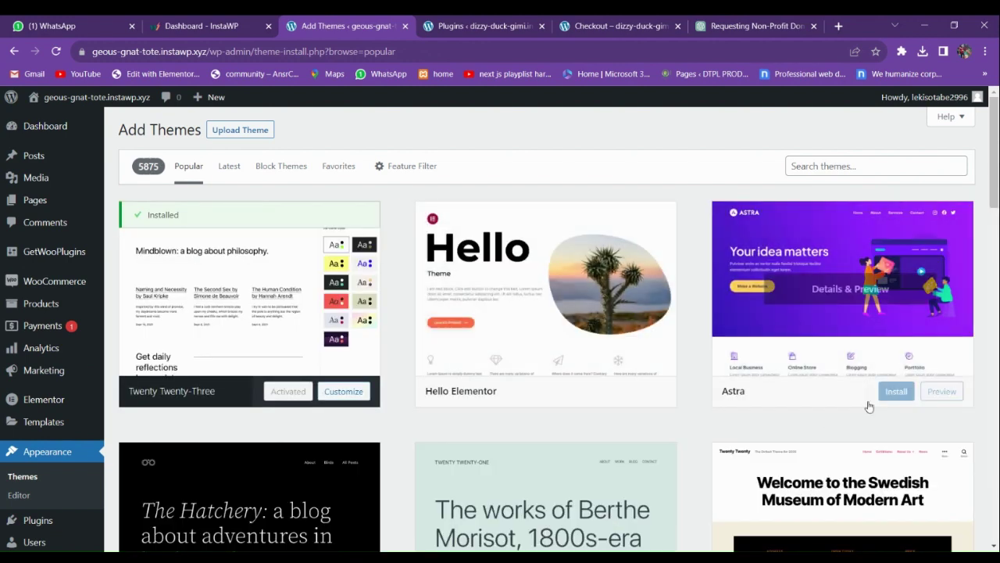
pyautogui.click(880, 401)
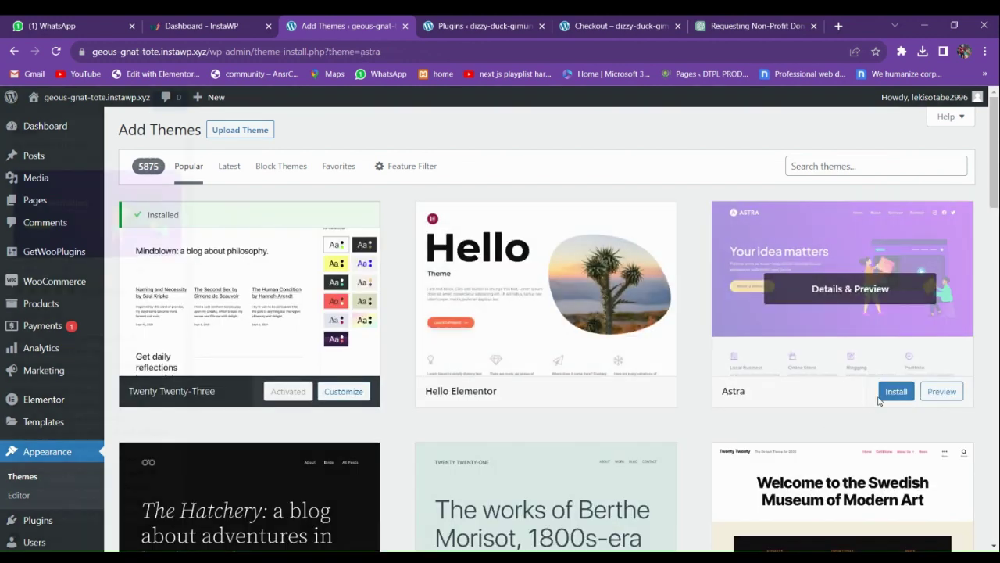
pyautogui.click(171, 104)
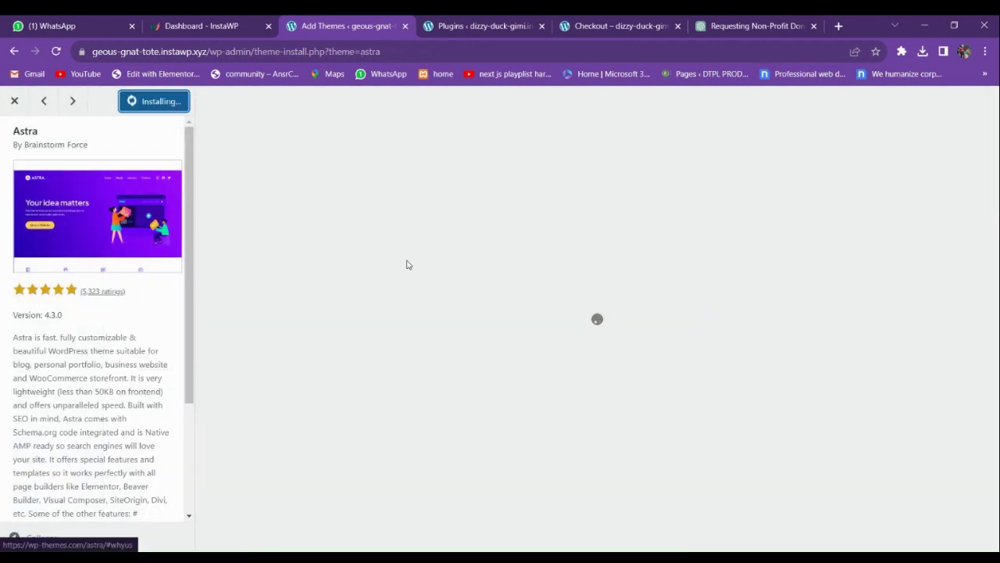
pyautogui.scroll(-3, 477, 328)
pyautogui.scroll(3, 476, 329)
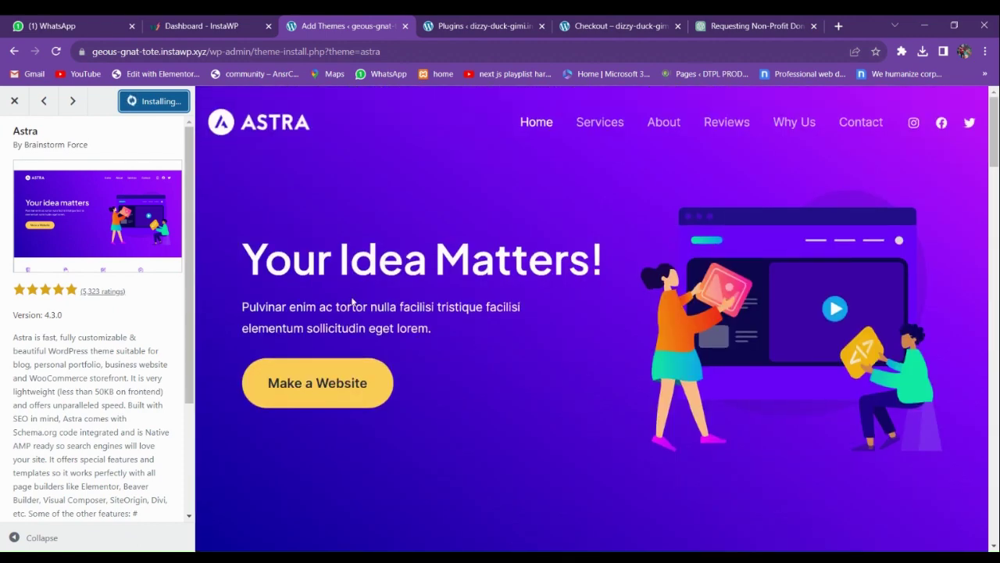
pyautogui.click(162, 108)
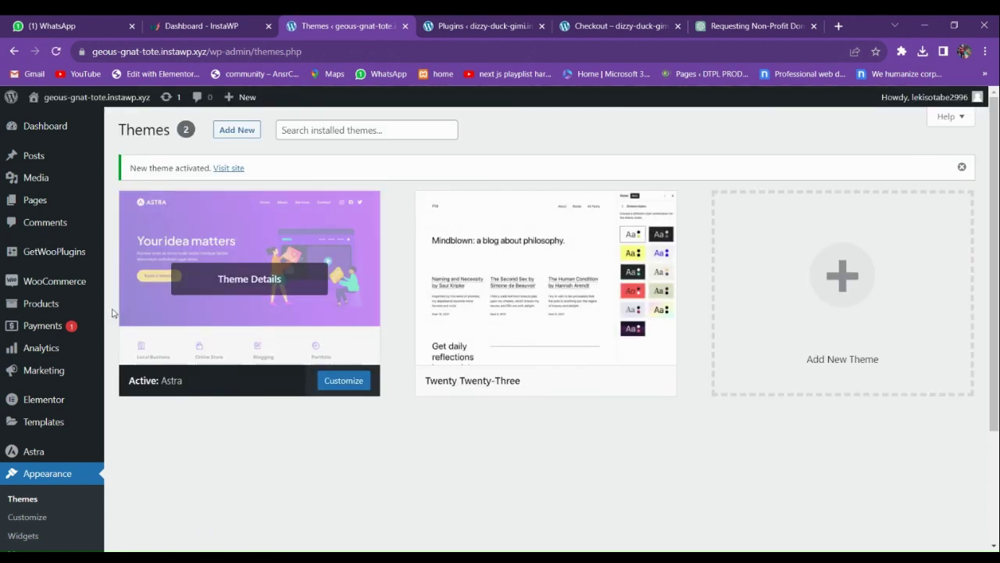
# Open the WooCommerce product attributes page of the geous-gnat-tote site
pyautogui.scroll(-2, 118, 352)
pyautogui.scroll(2, 55, 356)
pyautogui.moveTo(54, 356)
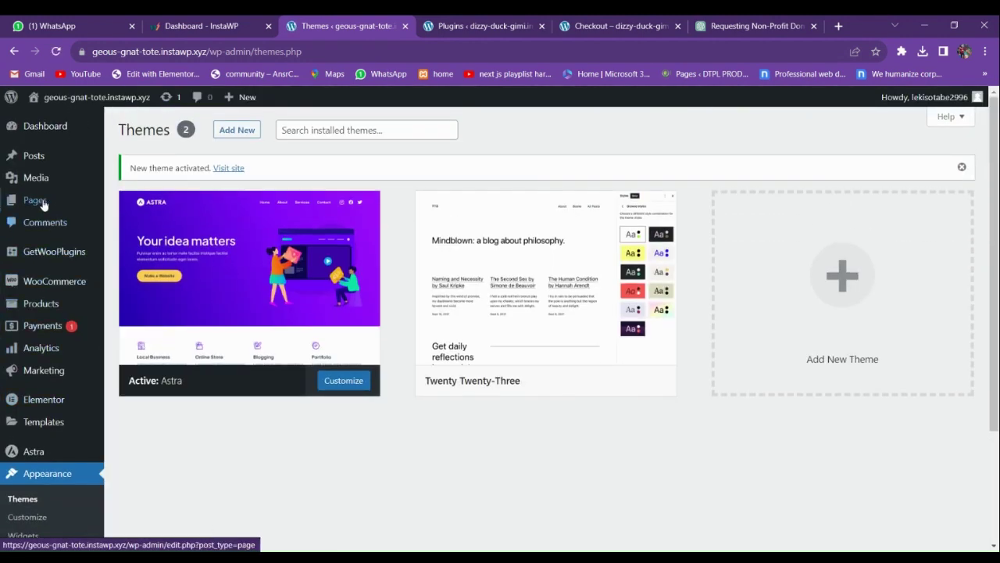
pyautogui.scroll(-1, 41, 320)
pyautogui.scroll(1, 41, 320)
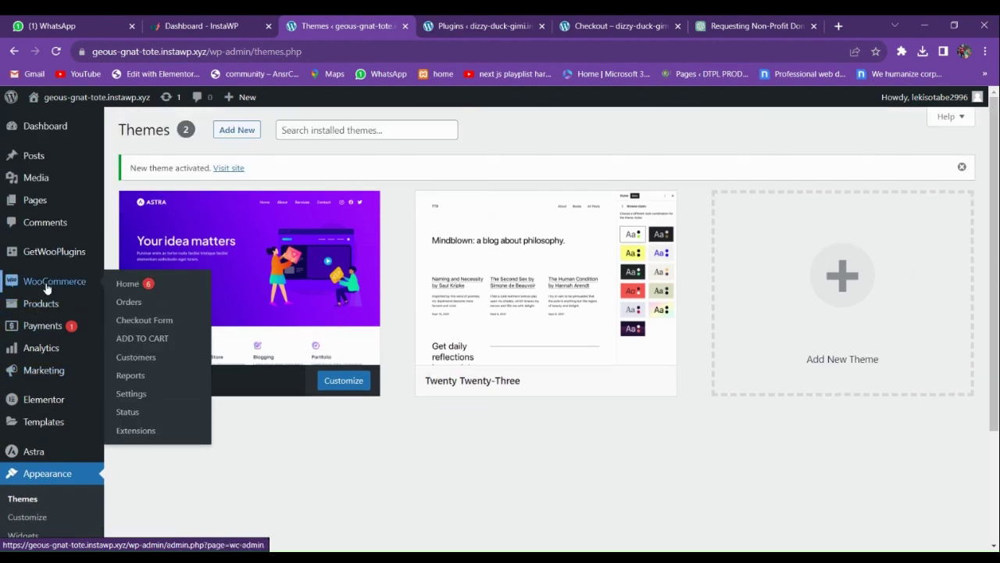
pyautogui.moveTo(49, 304)
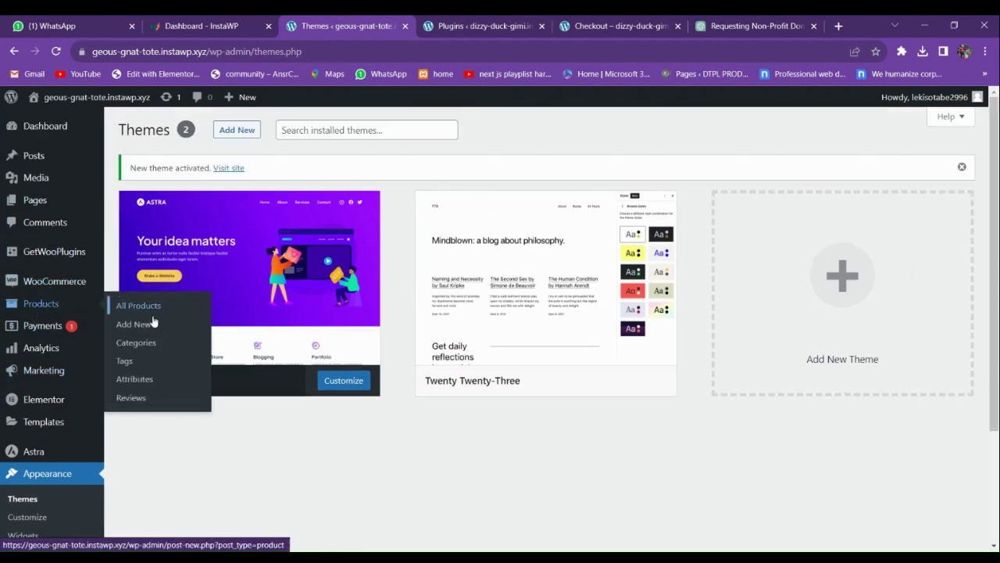
pyautogui.click(139, 380)
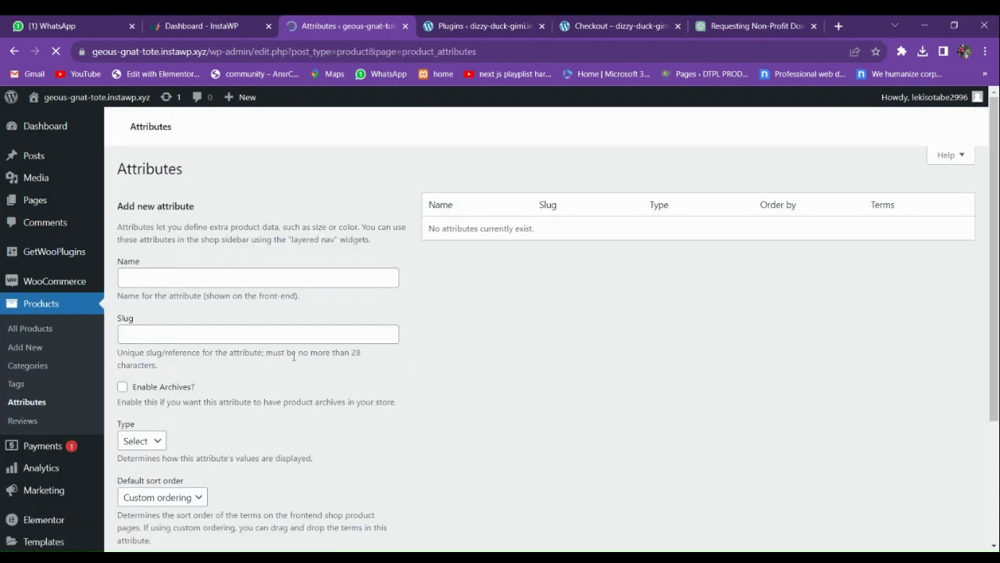
# Add a product attribute named "Donation prices" with the type Button
pyautogui.click(165, 277)
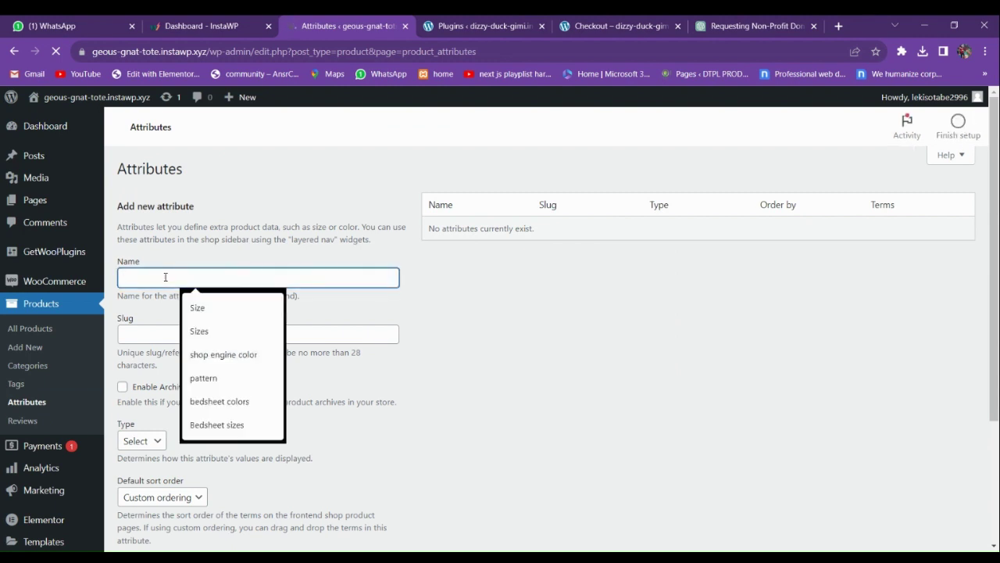
pyautogui.write('Donation')
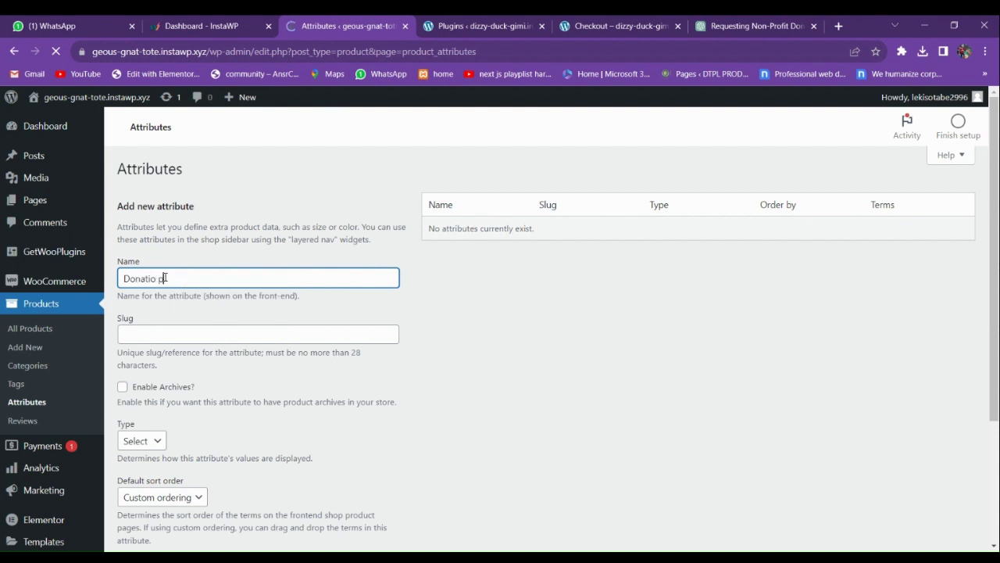
pyautogui.write(' pr')
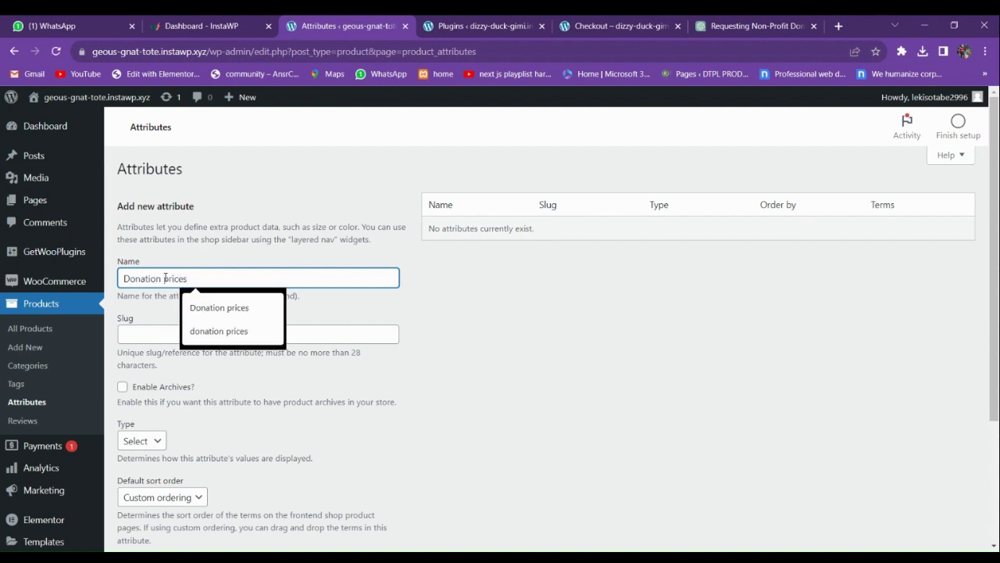
pyautogui.write('ices')
pyautogui.scroll(-2, 165, 279)
pyautogui.click(143, 275)
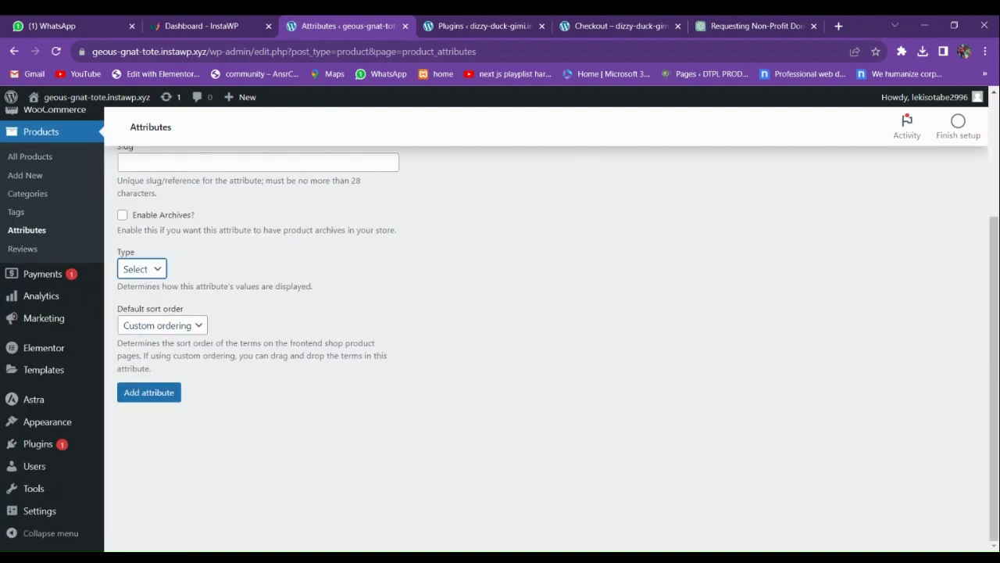
pyautogui.press('Down')
pyautogui.click(148, 392)
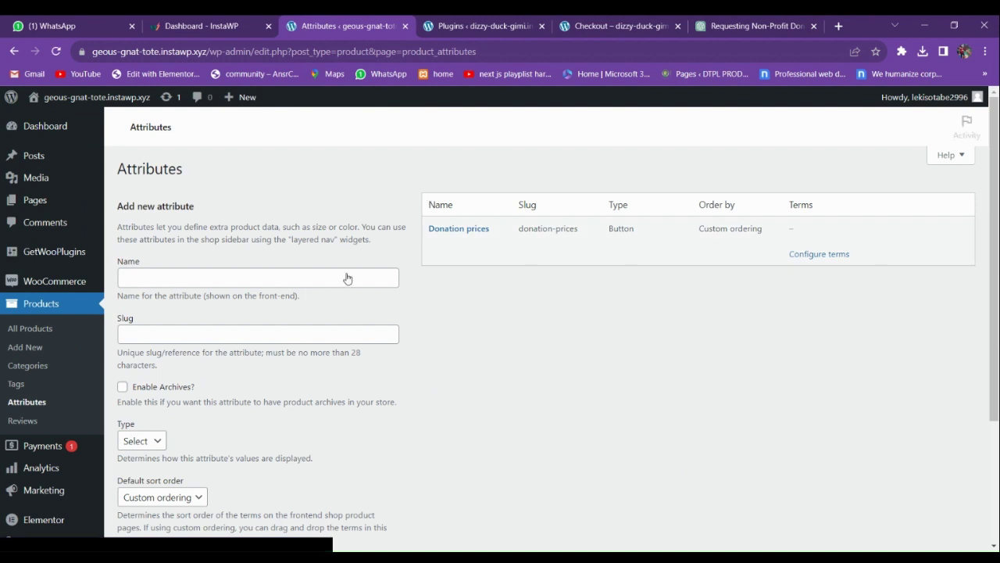
# Open the term configuration of the Donation prices attribute and add a term named 10
pyautogui.click(817, 255)
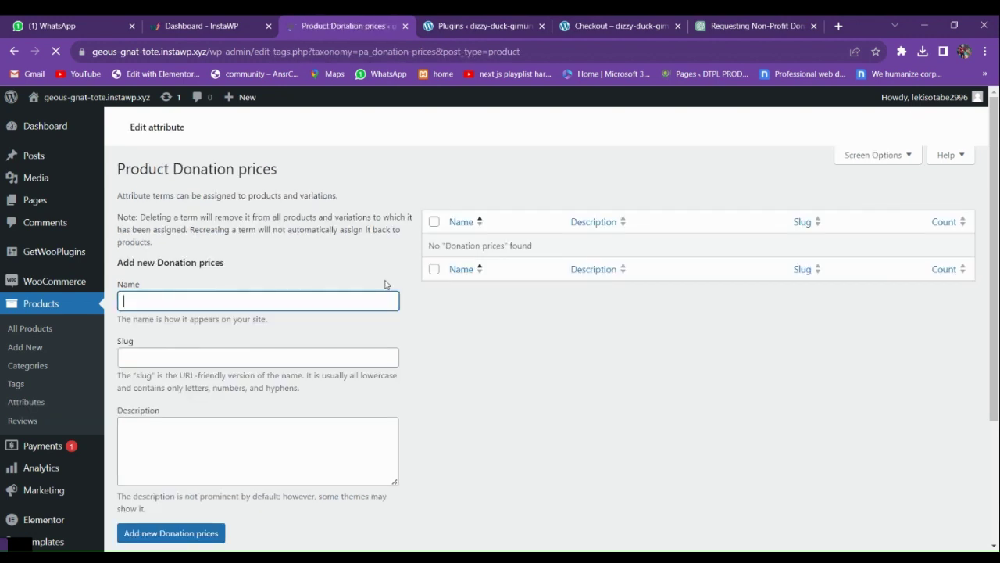
pyautogui.click(390, 300)
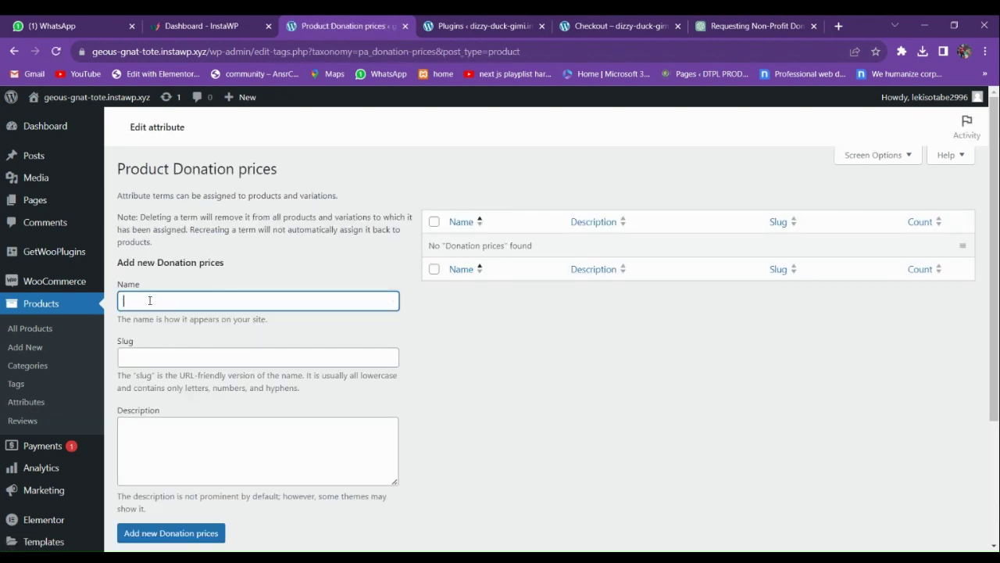
pyautogui.write('10')
pyautogui.scroll(-2, 165, 359)
pyautogui.click(168, 403)
pyautogui.scroll(3, 242, 377)
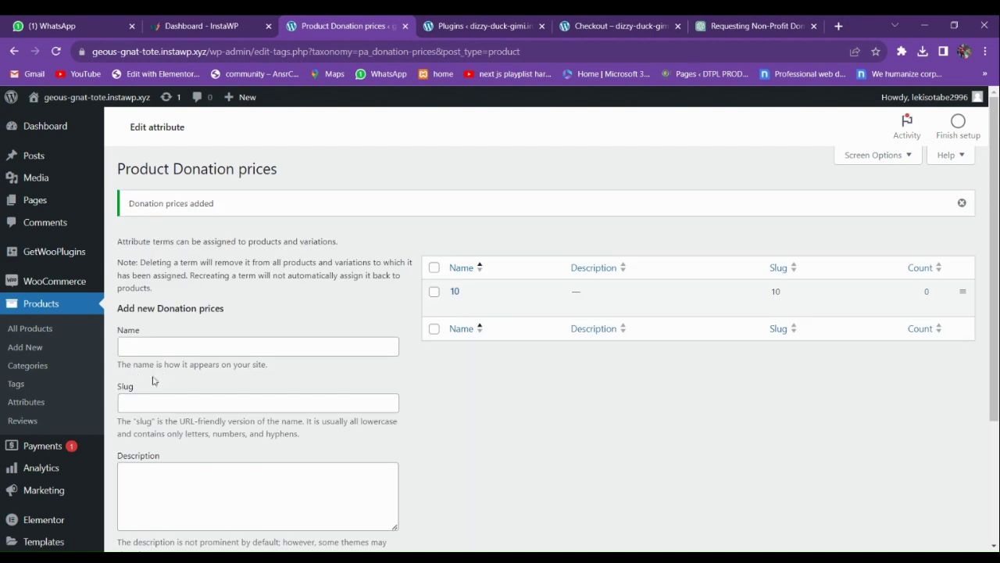
# Add a term named 20 to the Donation prices attribute
pyautogui.click(147, 350)
pyautogui.write('20')
pyautogui.scroll(-2, 153, 348)
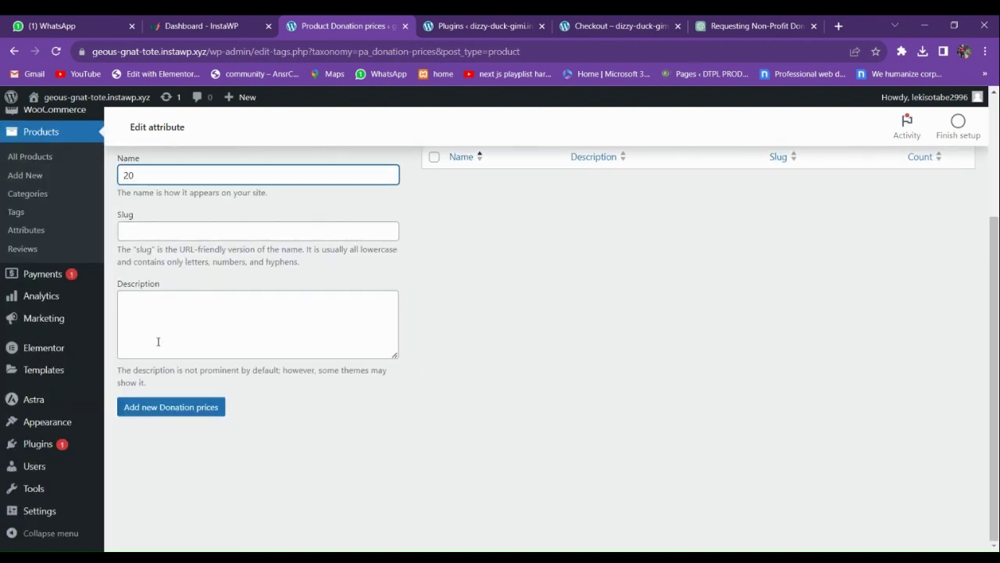
pyautogui.click(166, 402)
pyautogui.scroll(1, 247, 367)
pyautogui.scroll(1, 248, 372)
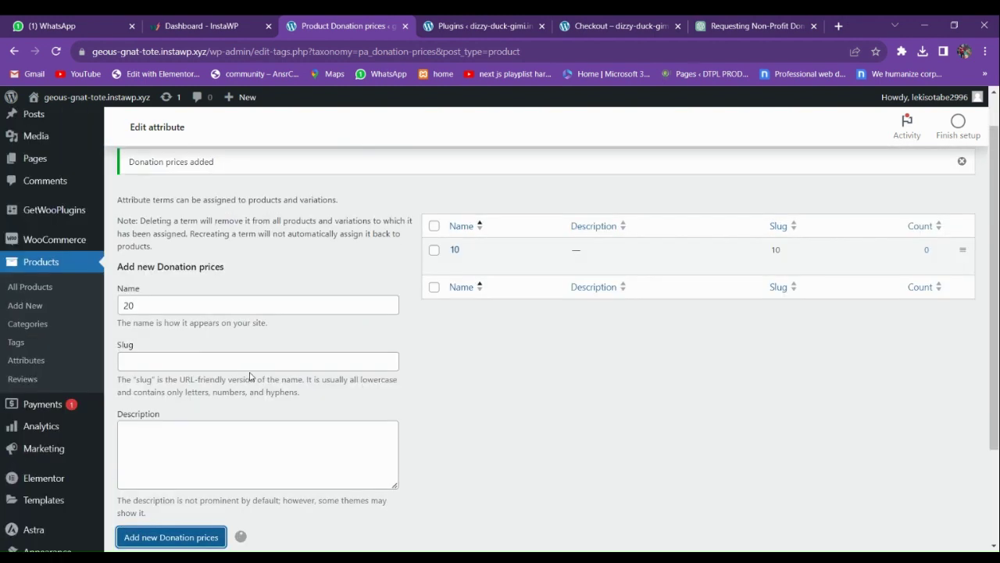
# Add a term named 50 to the Donation prices attribute
pyautogui.click(152, 305)
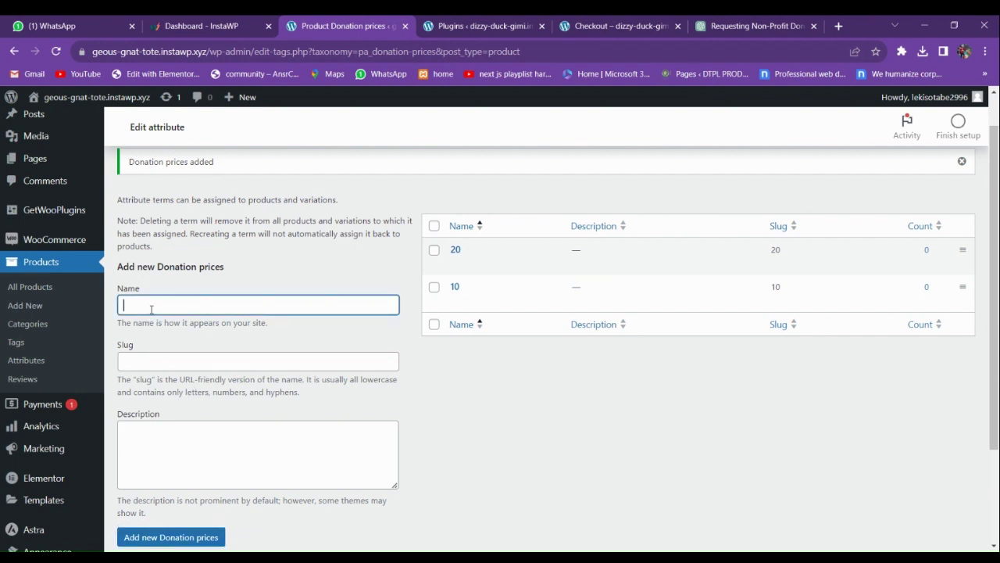
pyautogui.write('50')
pyautogui.scroll(-3, 151, 309)
pyautogui.click(170, 407)
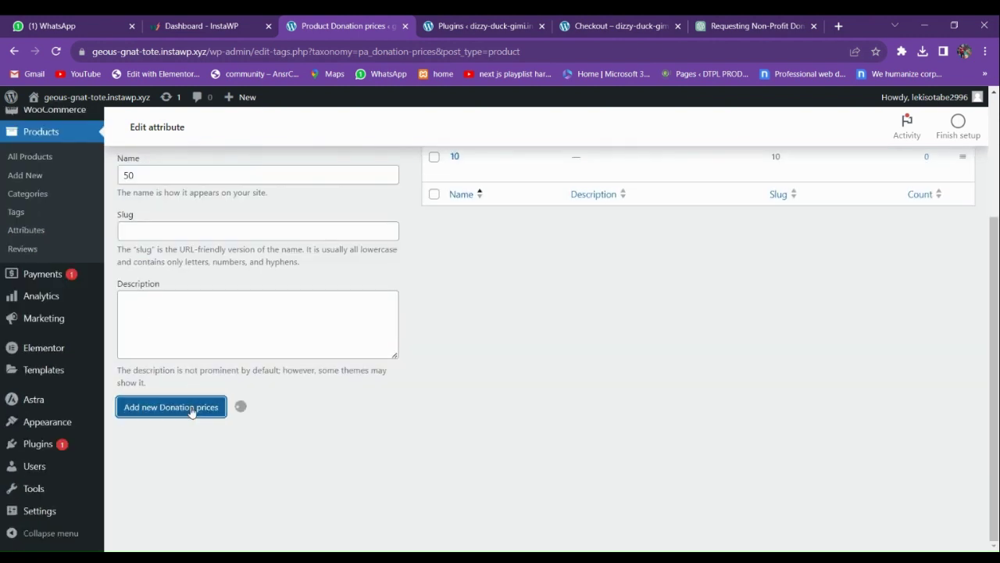
pyautogui.scroll(3, 417, 422)
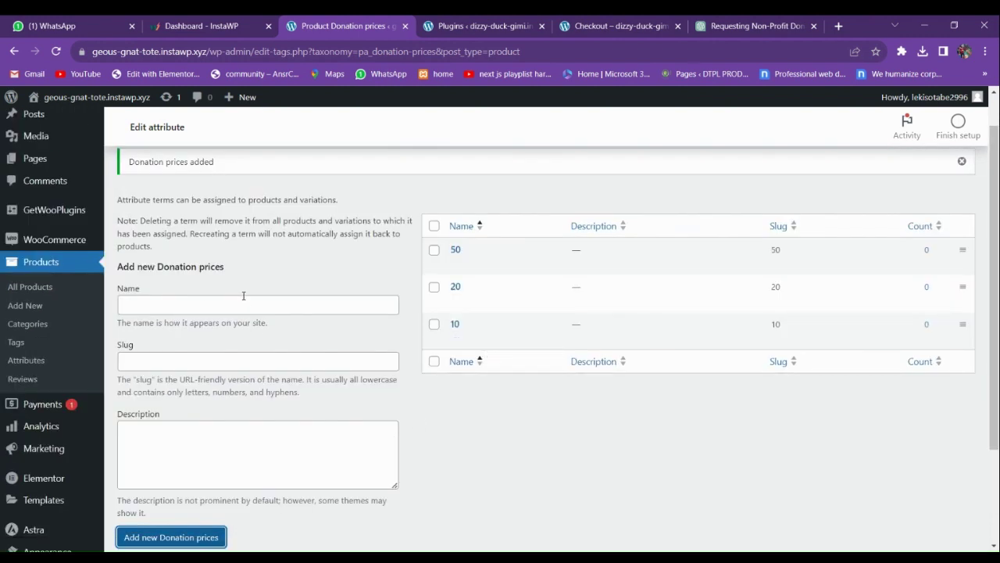
# Add a term named 100 to the Donation prices attribute
pyautogui.click(203, 305)
pyautogui.write('100')
pyautogui.scroll(-3, 203, 307)
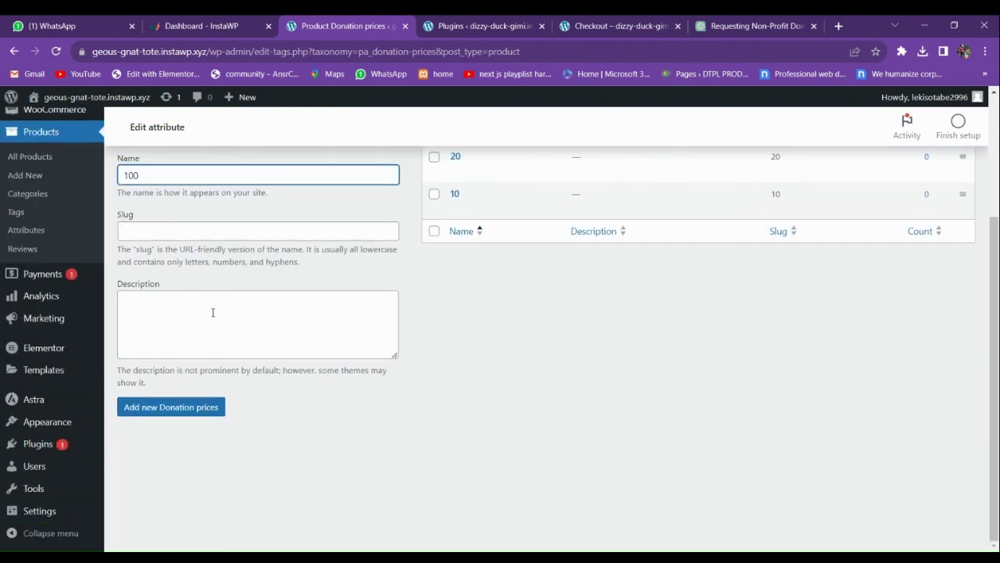
pyautogui.click(193, 406)
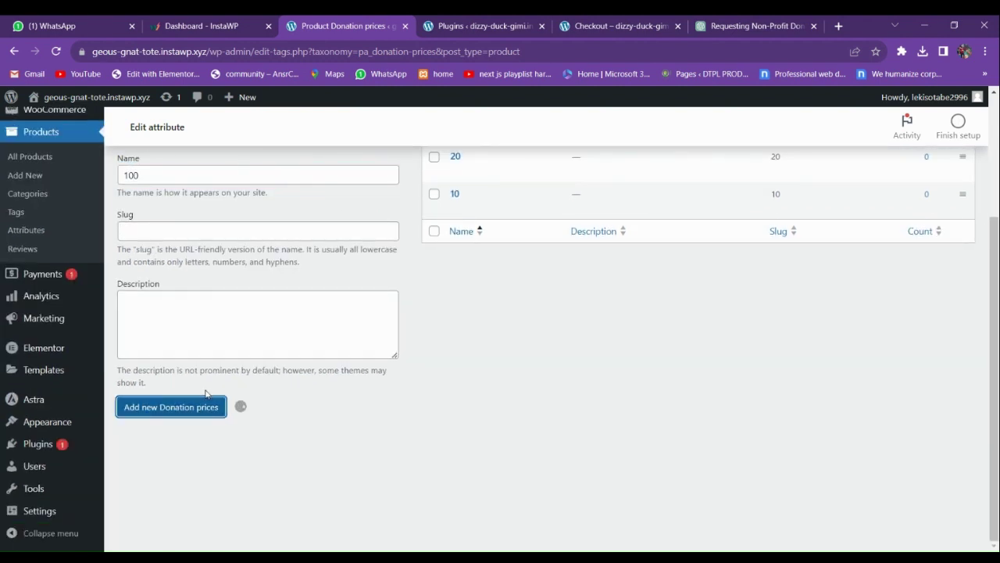
pyautogui.scroll(3, 153, 336)
# Add a term named 500 to the Donation prices attribute
pyautogui.click(154, 305)
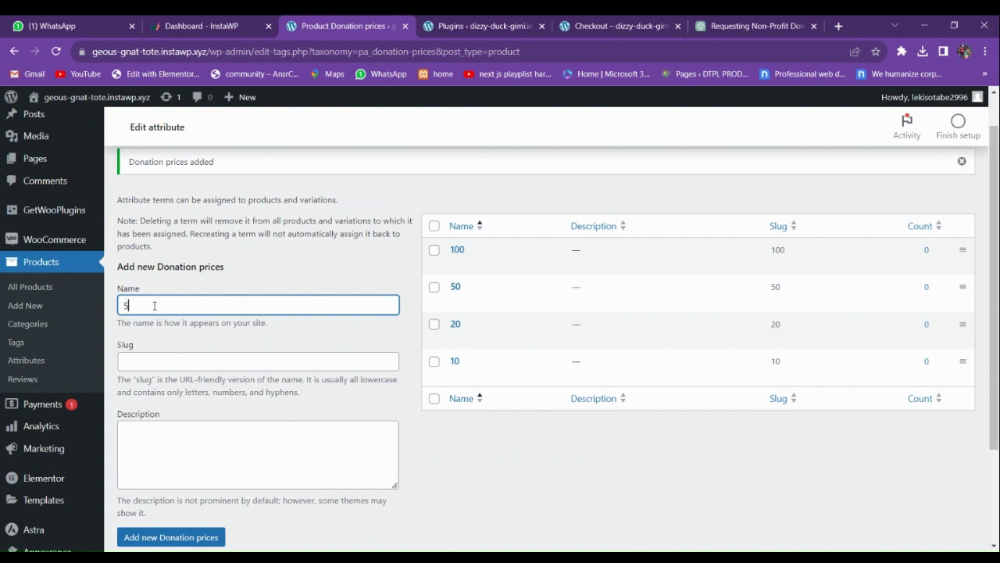
pyautogui.write('500')
pyautogui.scroll(-3, 156, 336)
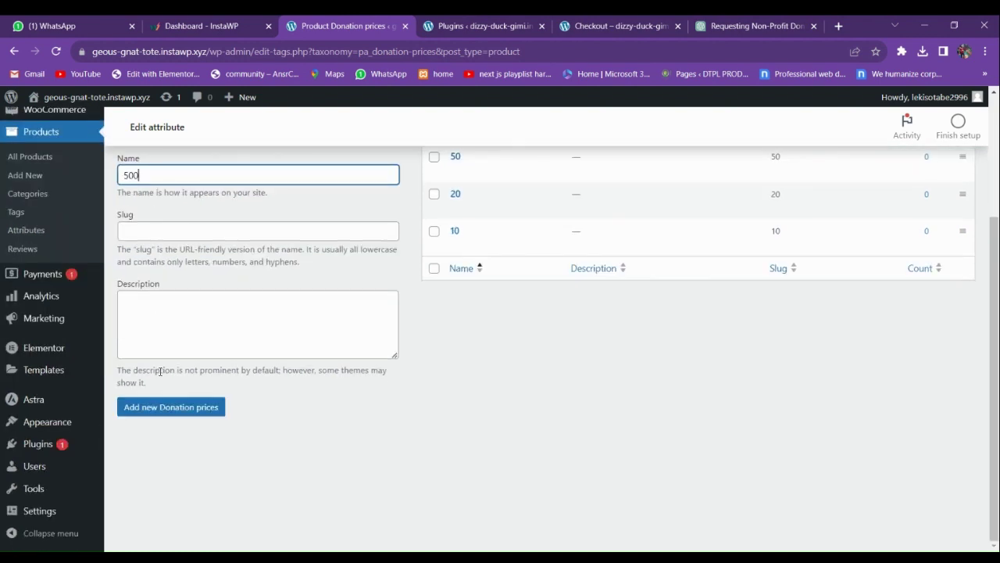
pyautogui.click(207, 407)
pyautogui.scroll(3, 312, 367)
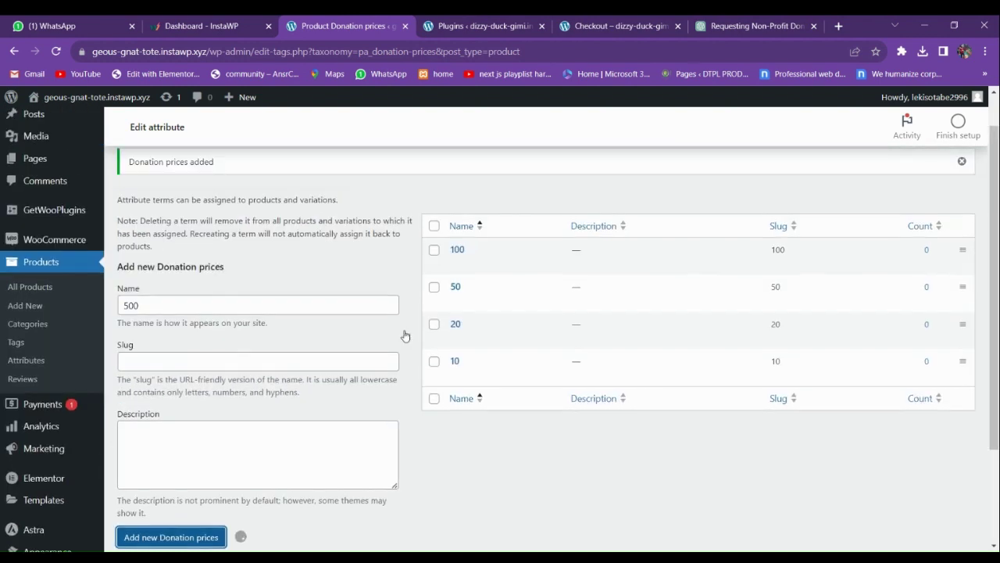
# Add a term named 1000 to the Donation prices attribute
pyautogui.click(162, 310)
pyautogui.write('1000')
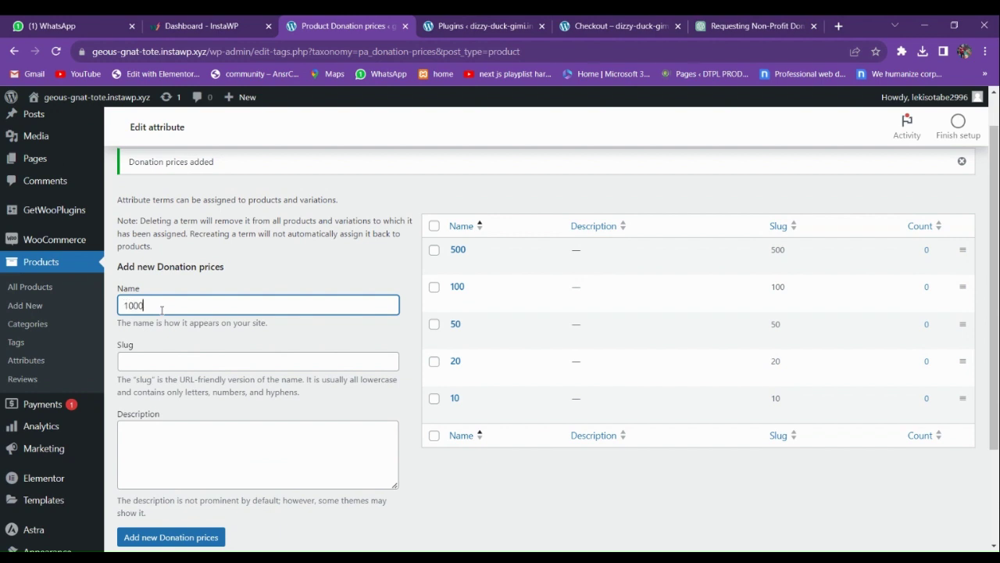
pyautogui.scroll(-3, 162, 310)
pyautogui.click(171, 407)
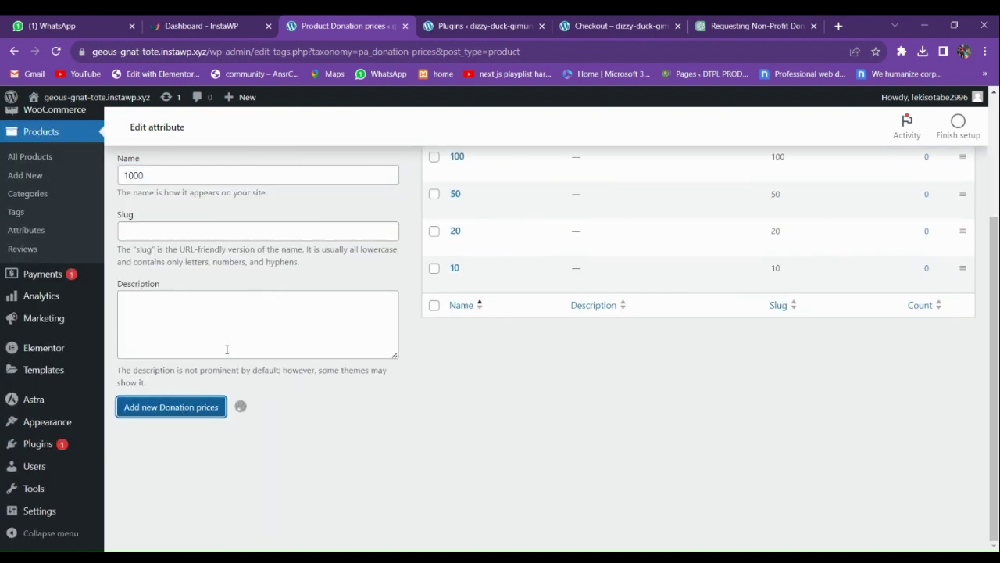
pyautogui.scroll(3, 516, 409)
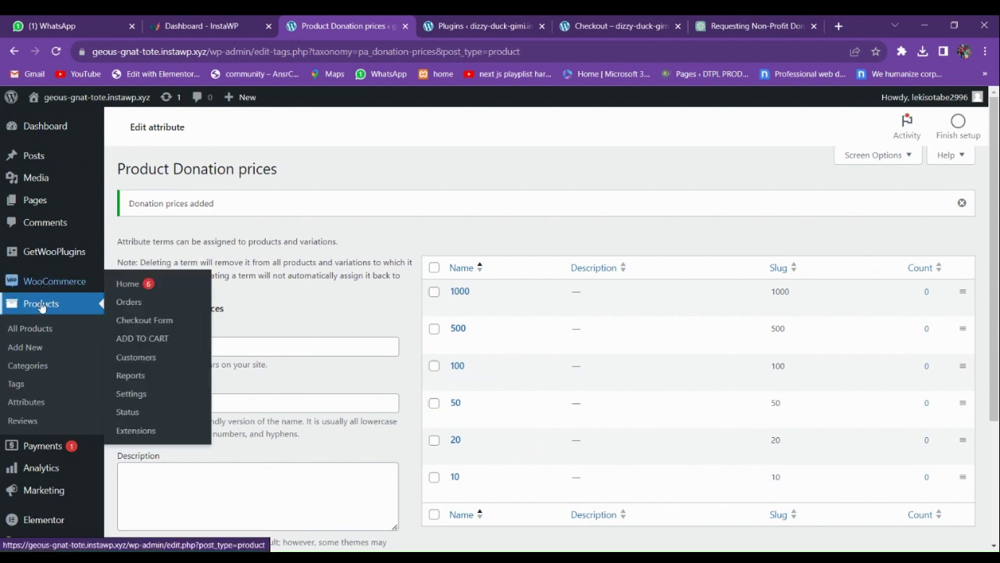
# Start creating a product from the geous-gnat-tote site's product list and dismiss the guided product tour
pyautogui.click(30, 329)
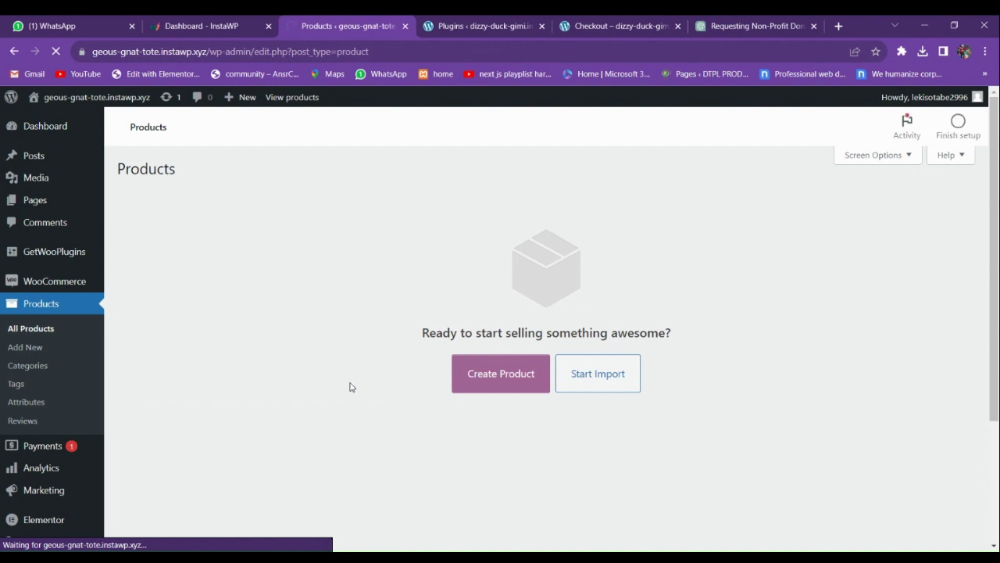
pyautogui.scroll(-3, 350, 386)
pyautogui.scroll(3, 375, 375)
pyautogui.hotkey('ctrl', 'Tab')
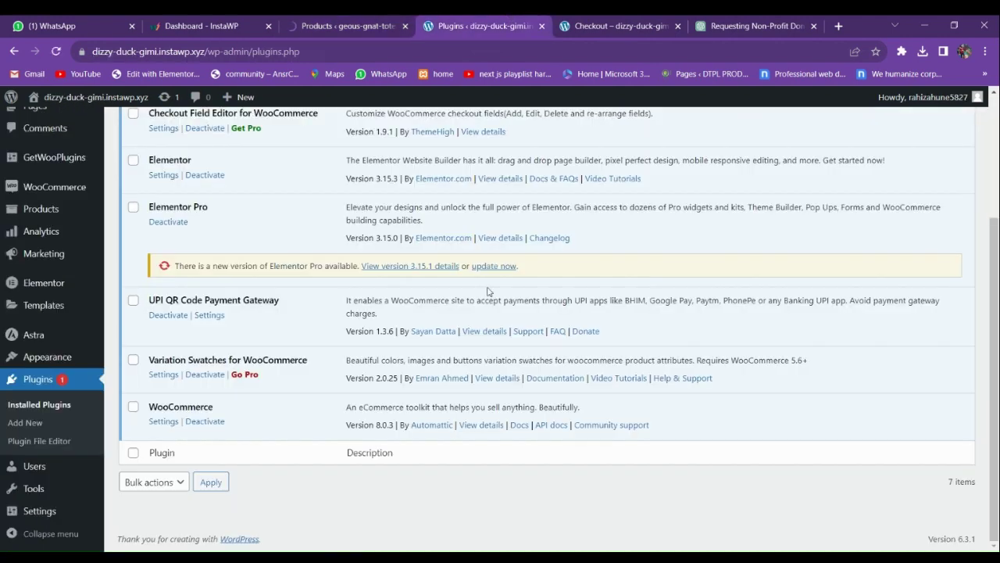
pyautogui.scroll(3, 464, 345)
pyautogui.hotkey('ctrl', 'shift', 'Tab')
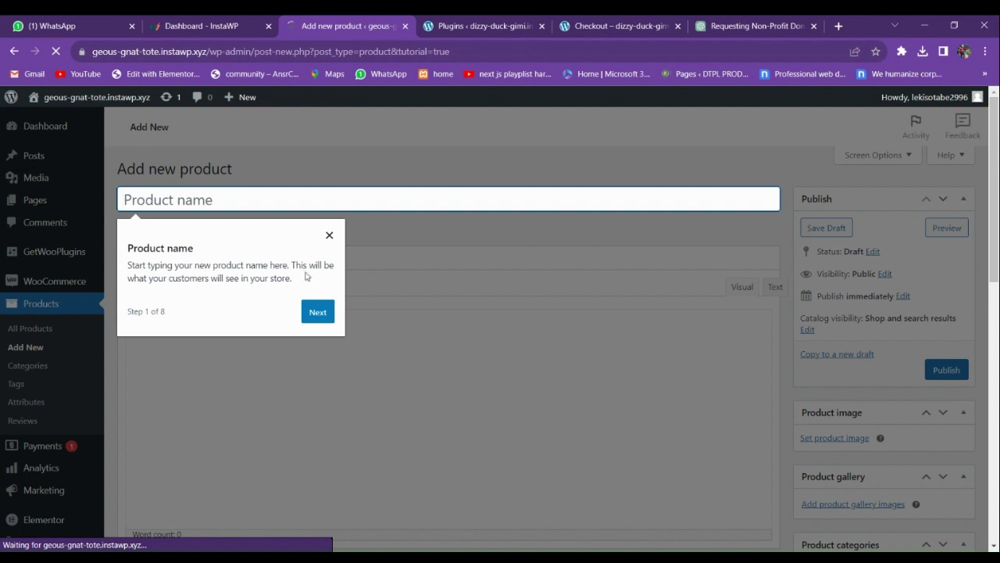
pyautogui.click(329, 236)
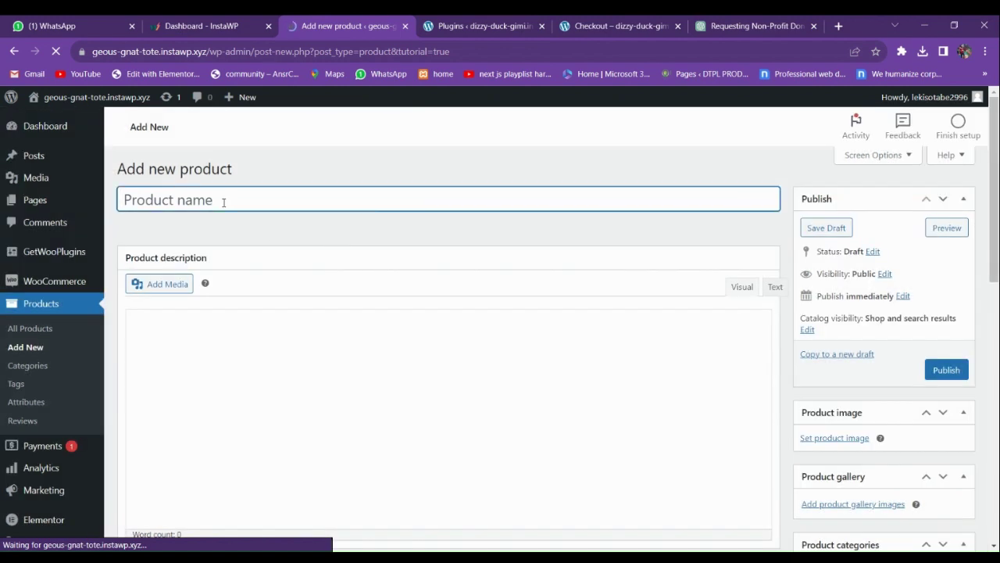
# Name the new product "Help the Poor with Donations"
pyautogui.write('Helpthe')
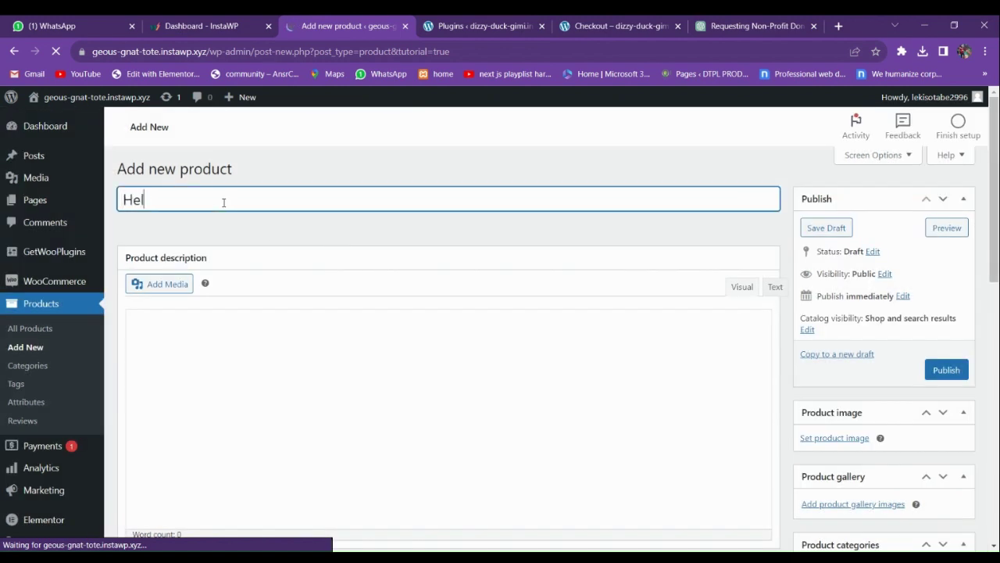
pyautogui.press('BackSpace')
pyautogui.press('BackSpace')
pyautogui.press('BackSpace')
pyautogui.press('BackSpace')
pyautogui.write('the p')
pyautogui.press('BackSpace')
pyautogui.write('Poor')
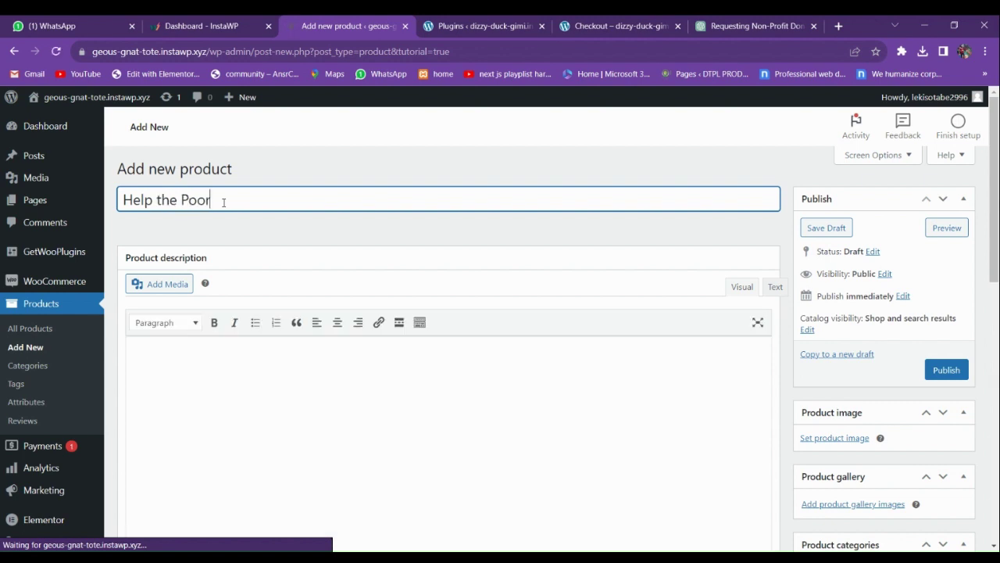
pyautogui.write(' with donations')
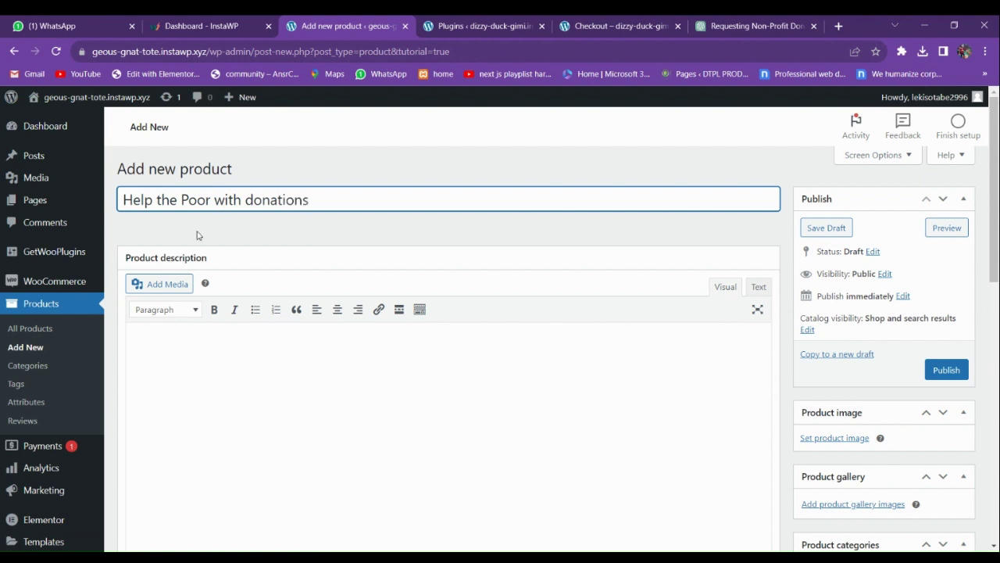
pyautogui.click(254, 200)
pyautogui.press('BackSpace')
pyautogui.write('D')
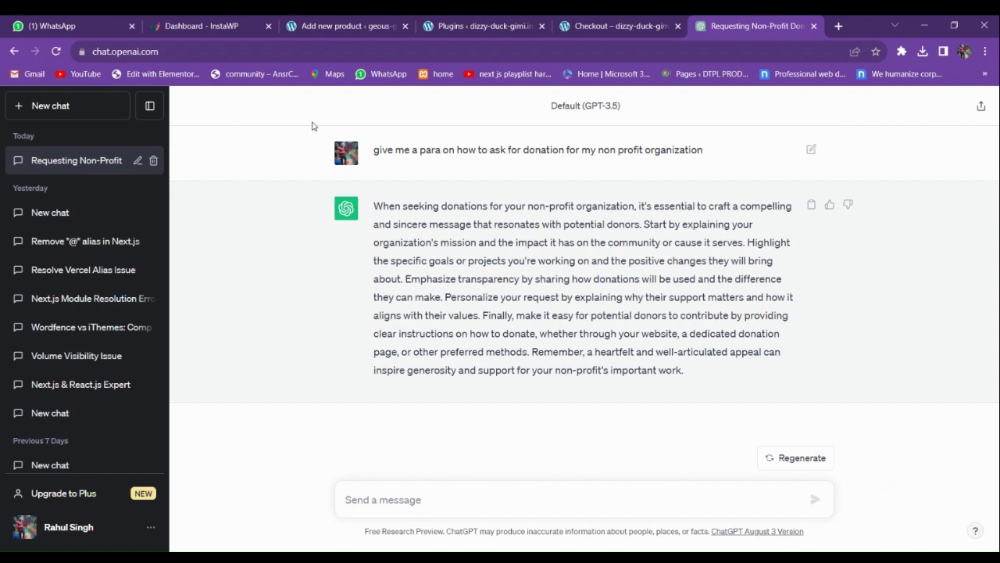
# Insert the ChatGPT paragraph on asking for non-profit donations as the product description in the WordPress product editor
pyautogui.click(370, 21)
pyautogui.click(272, 362)
pyautogui.write("When seeking donations for your non-profit organization, it's essential to craft a compelling and sincere message that resonates with potential donors. Start by explaining your organization's mission and the impact it has on the community or cause it serves. Highlight the specific goals or projects you're working on and the positive changes they will bring about. Emphasize transparency by sharing how donations will be used and the difference they can make. Personalize your request by explaining why their support matters and how it aligns with their values. Finally, make it easy for potential donors to contribute by providing clear instructions on how to donate, whether through your website, a dedicated donation page, or other preferred methods. Remember, a heartfelt and well-articulated appeal can inspire generosity and support for your non-profit's important work.")
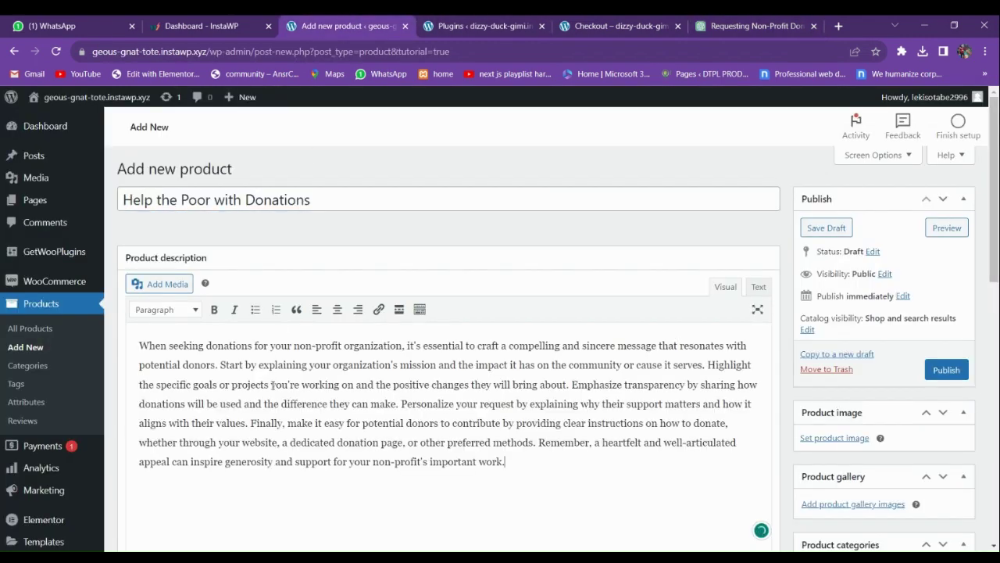
# Copy the first two sentences of the product description into the product short description
pyautogui.scroll(-4, 324, 311)
pyautogui.scroll(3, 371, 295)
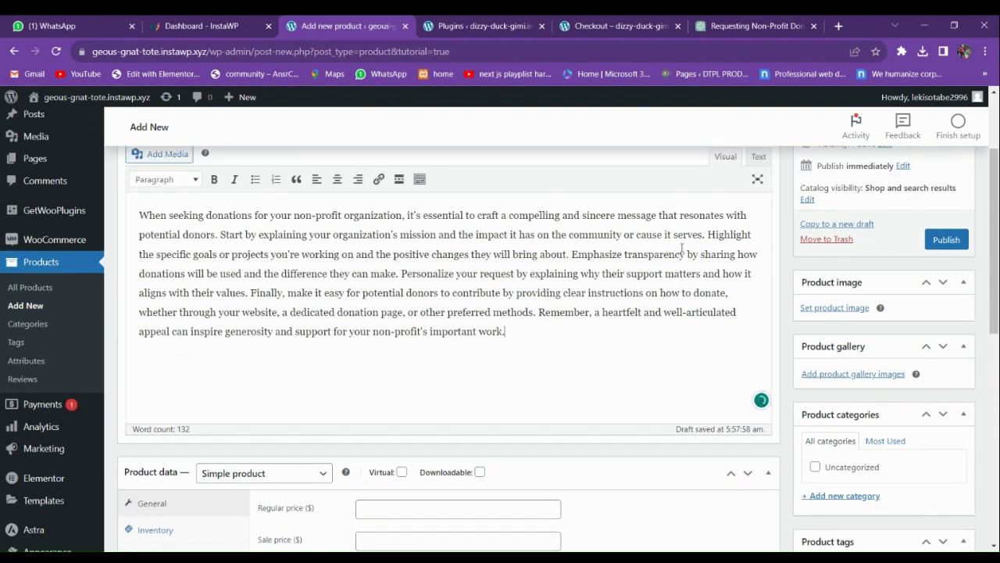
pyautogui.moveTo(705, 234); pyautogui.dragTo(140, 214)
pyautogui.hotkey('ctrl', 'c')
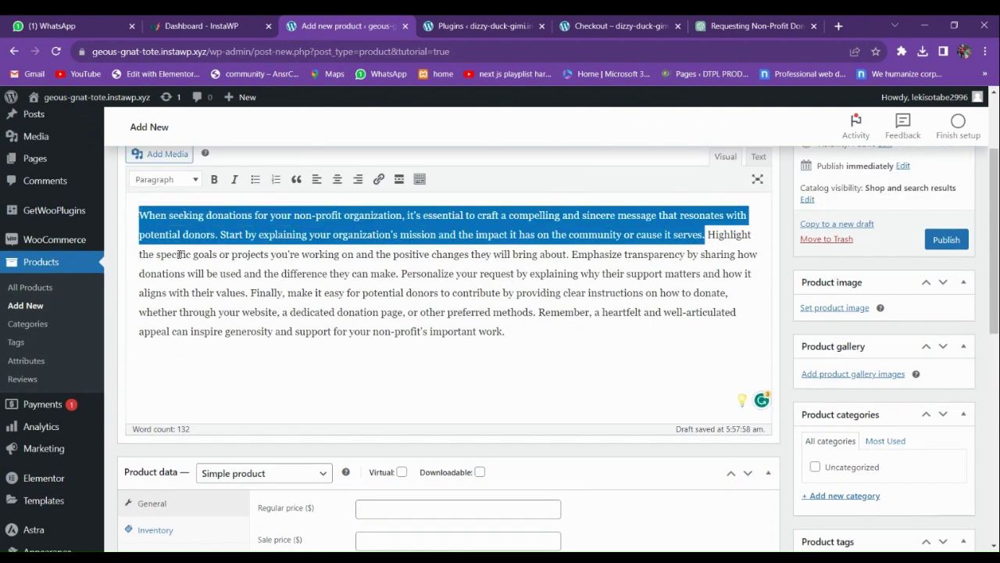
pyautogui.scroll(-6, 258, 351)
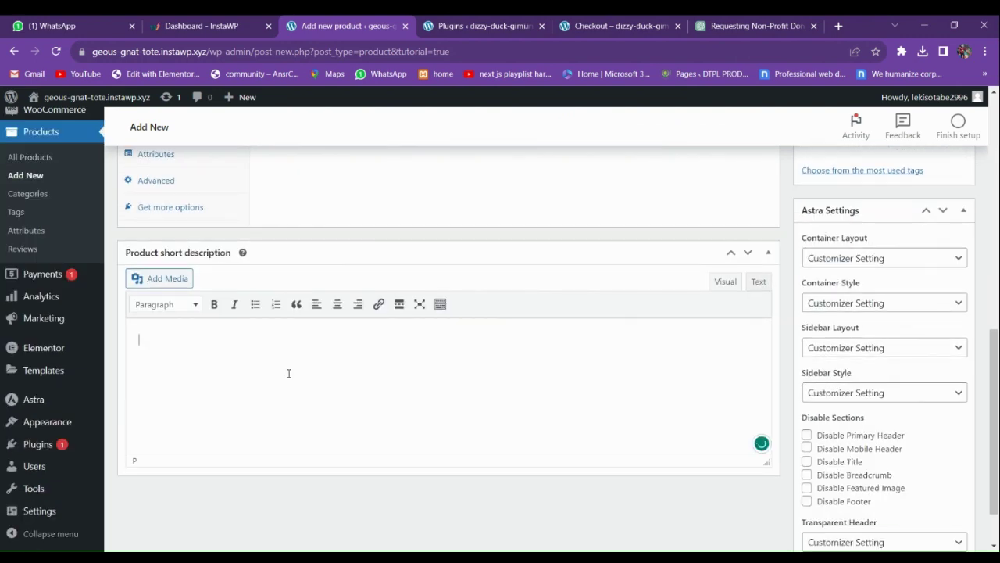
pyautogui.hotkey('ctrl', 'v')
# Set the product type to Variable product and dismiss the hint about adding attributes
pyautogui.scroll(5, 286, 395)
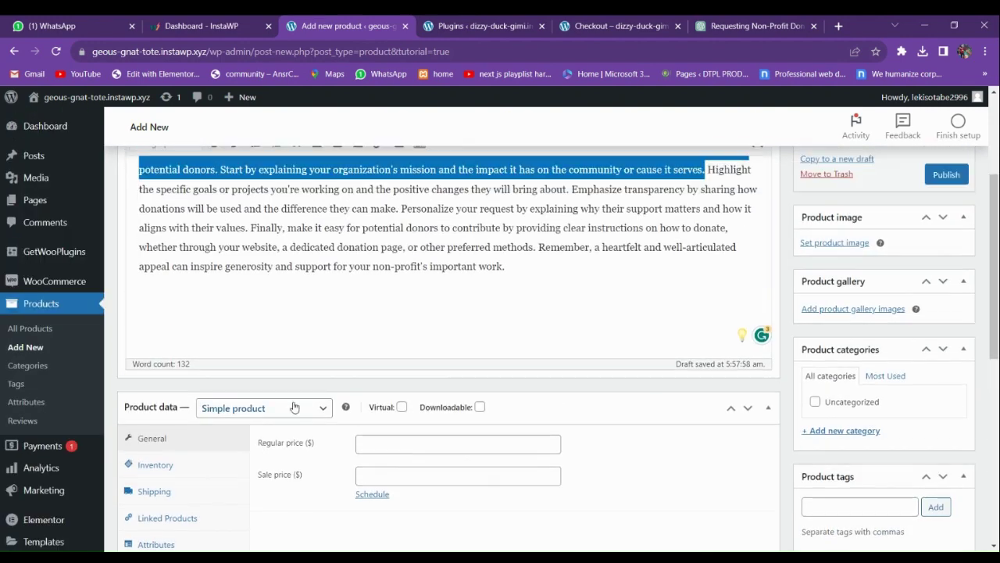
pyautogui.scroll(-2, 264, 476)
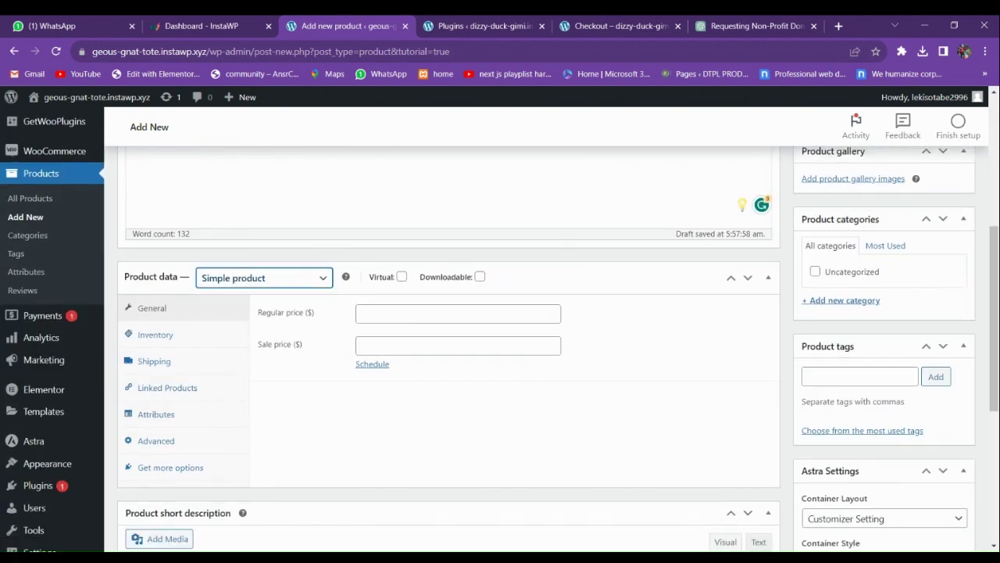
pyautogui.click(228, 358)
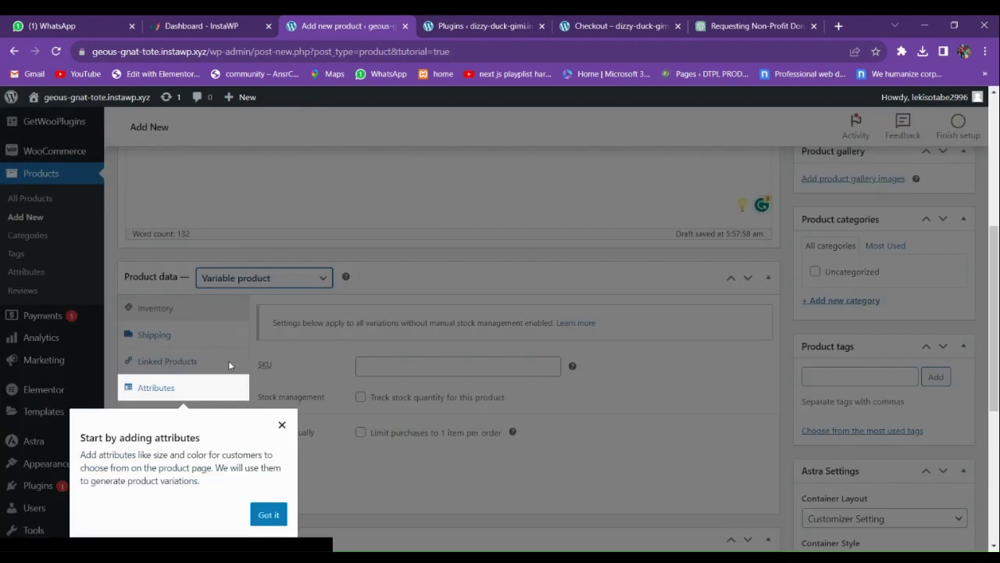
pyautogui.click(282, 424)
pyautogui.scroll(-1, 325, 344)
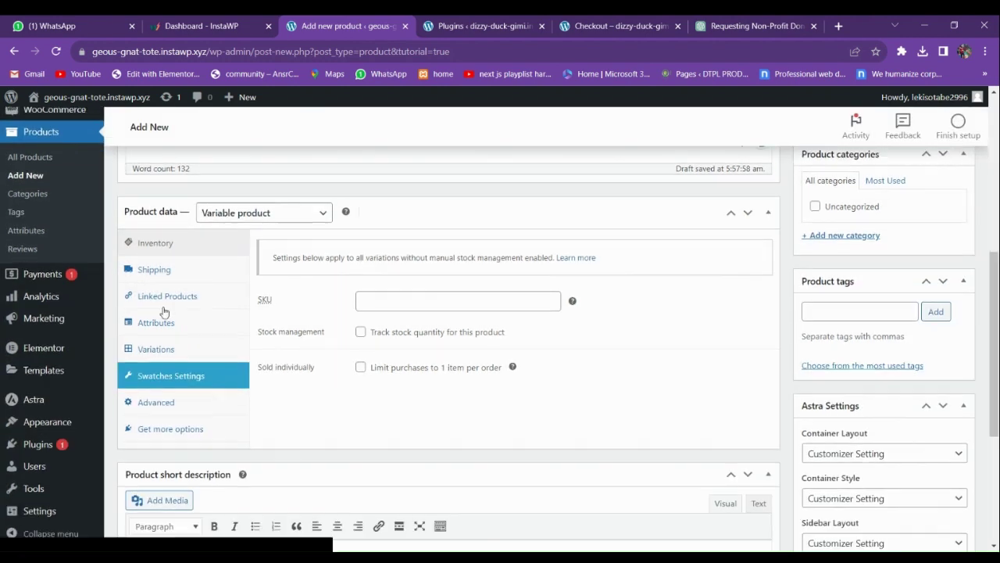
# Add the existing Donation prices attribute to the product with all its terms selected and save the attributes
pyautogui.click(164, 322)
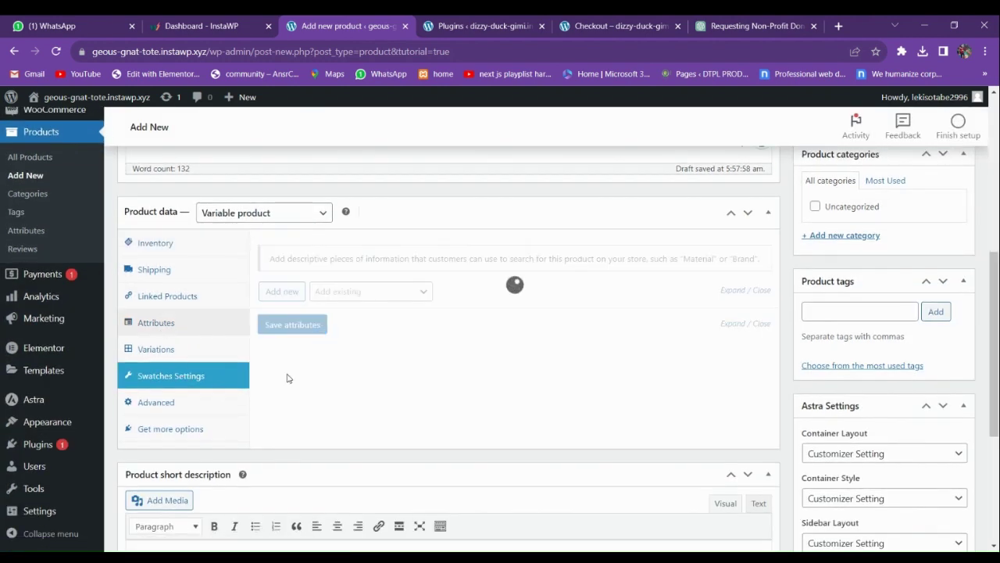
pyautogui.click(367, 292)
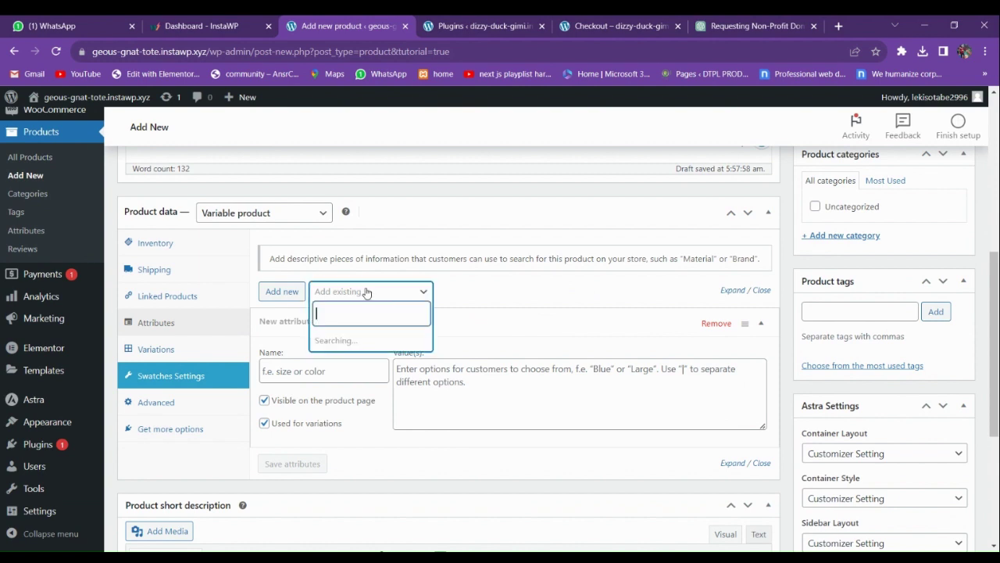
pyautogui.click(351, 338)
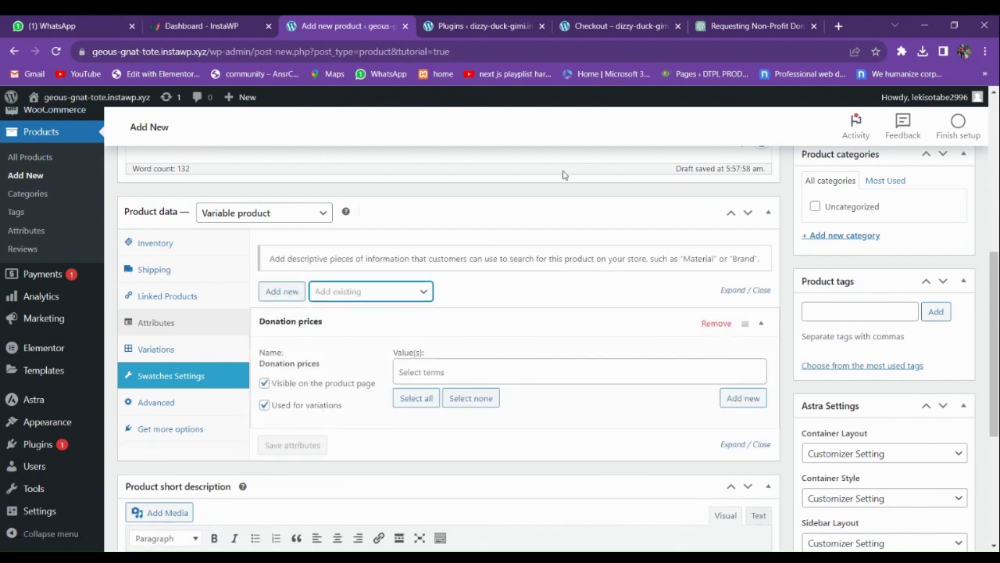
pyautogui.click(409, 398)
pyautogui.scroll(-2, 547, 313)
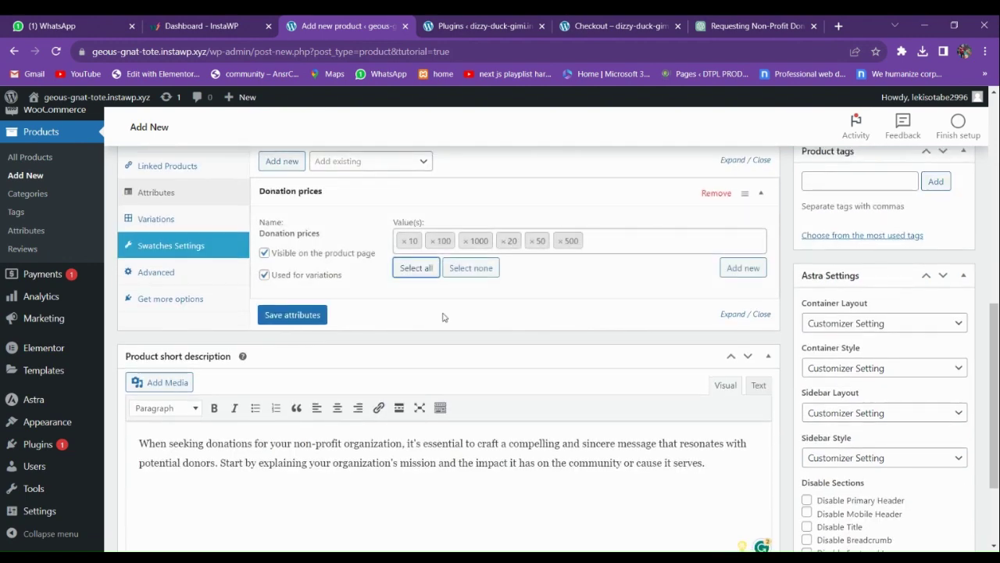
pyautogui.click(321, 314)
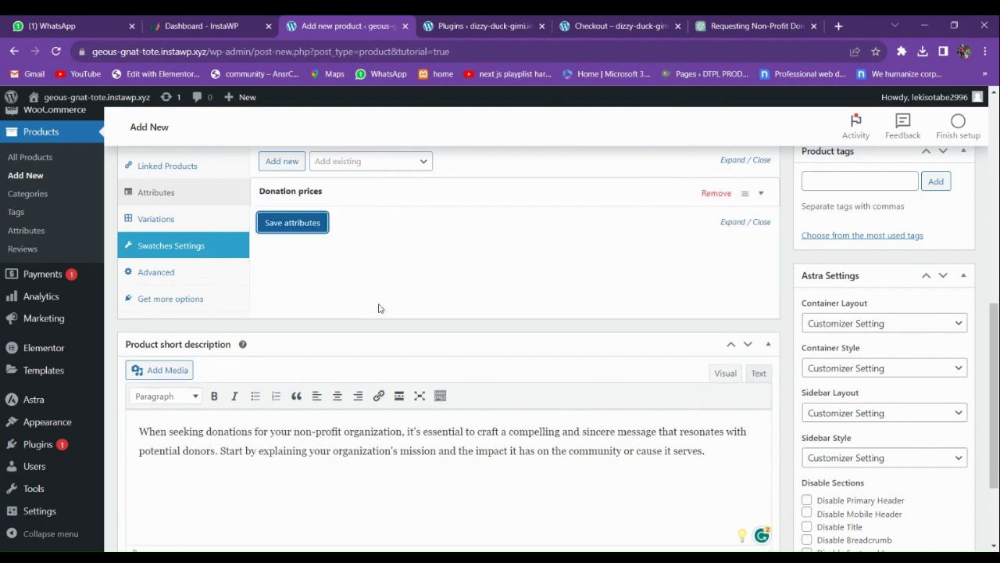
pyautogui.scroll(2, 378, 308)
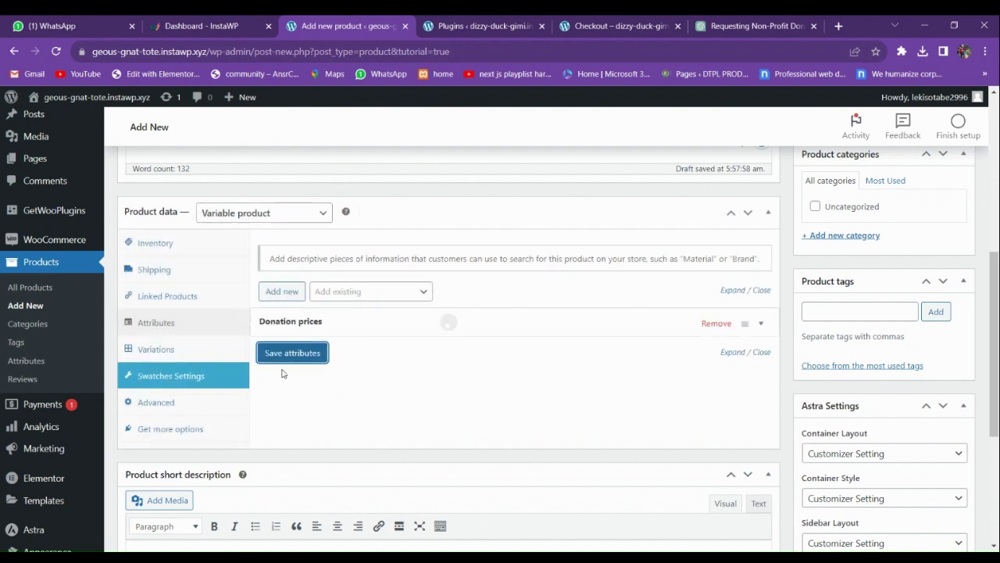
# Generate all variations of the product from its Donation prices attribute and confirm the generation
pyautogui.click(221, 349)
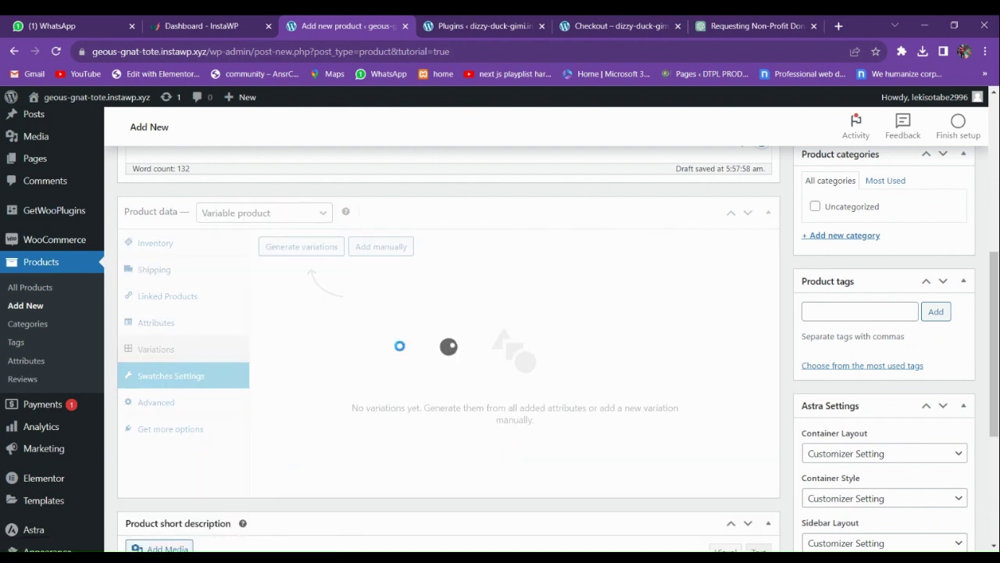
pyautogui.click(301, 246)
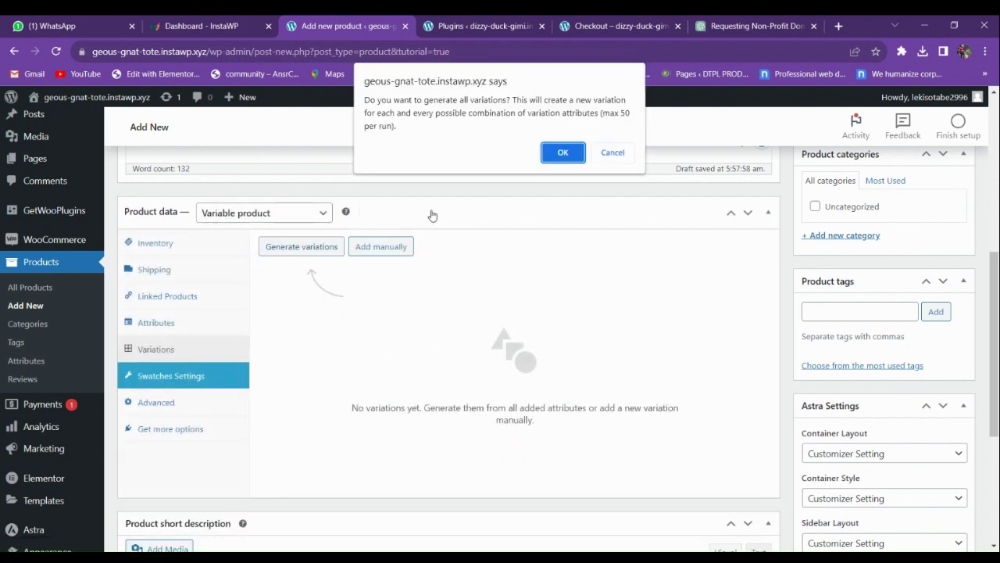
pyautogui.click(563, 153)
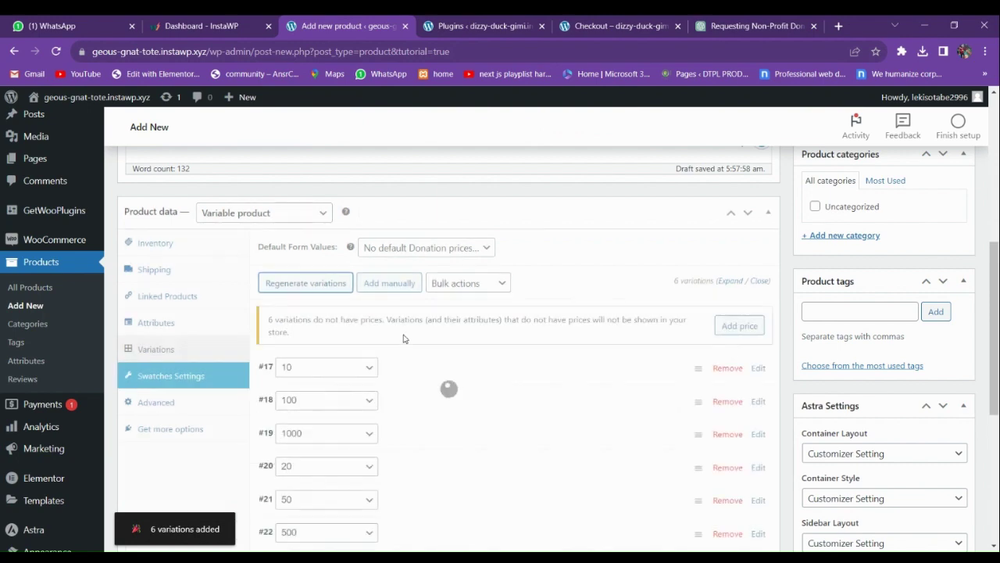
# Set the regular price of the 10 variation to 10 and of the 100 variation to 100
pyautogui.scroll(-2, 420, 271)
pyautogui.click(420, 244)
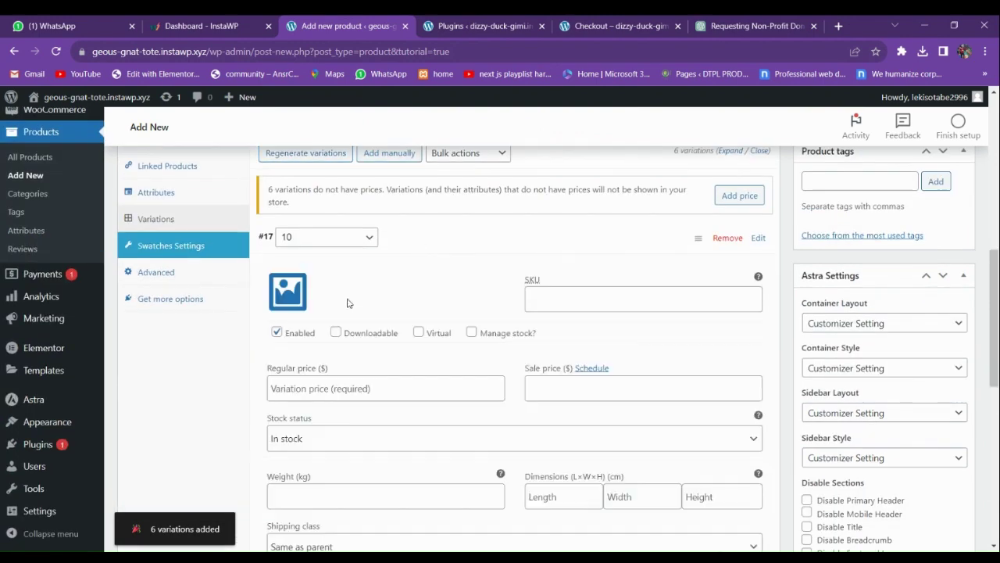
pyautogui.click(328, 387)
pyautogui.write('10')
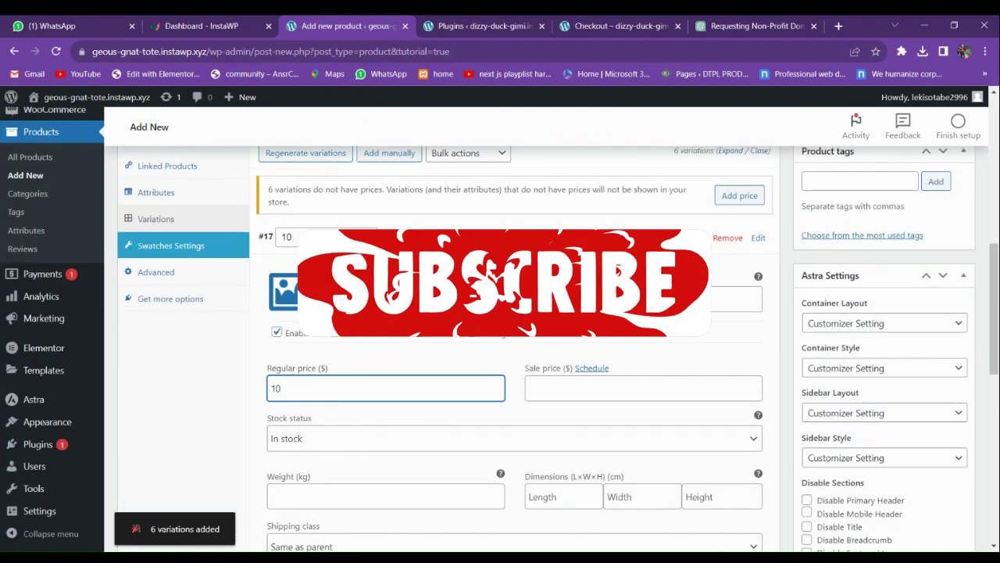
pyautogui.click(484, 237)
pyautogui.click(485, 270)
pyautogui.click(307, 422)
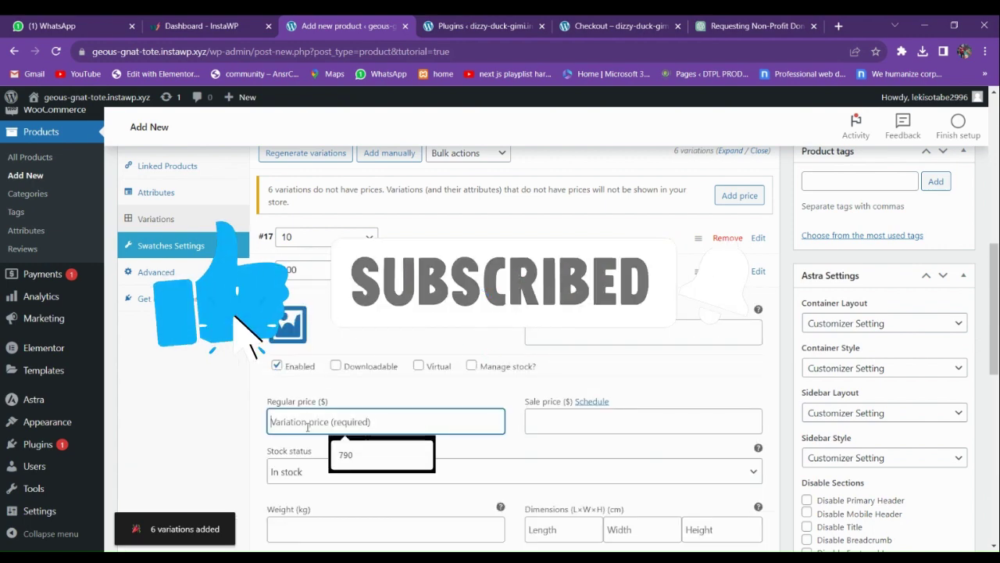
pyautogui.write('100')
pyautogui.click(442, 274)
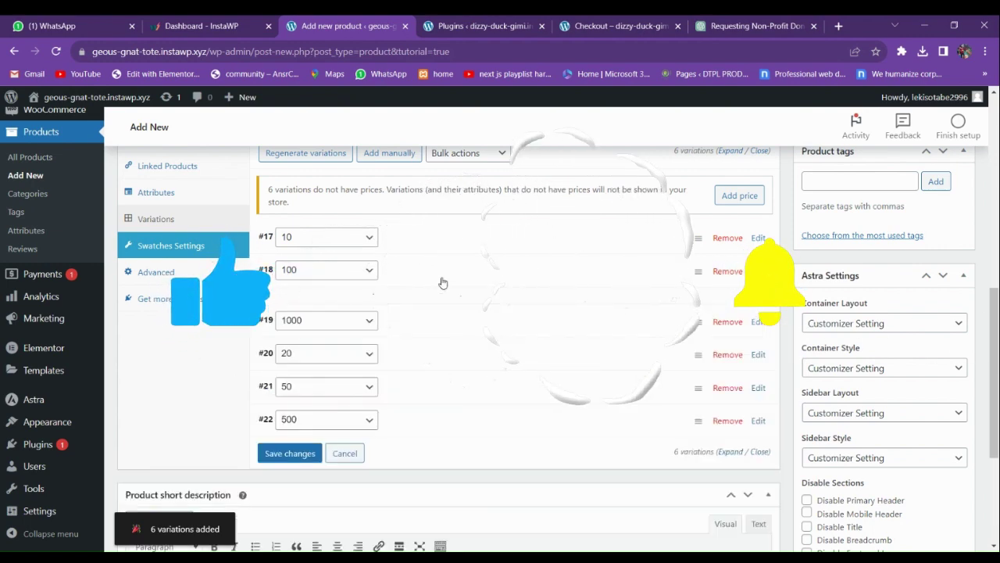
# Set the regular price of the 1000 variation to 1000 and of the 20 variation to 20
pyautogui.click(447, 306)
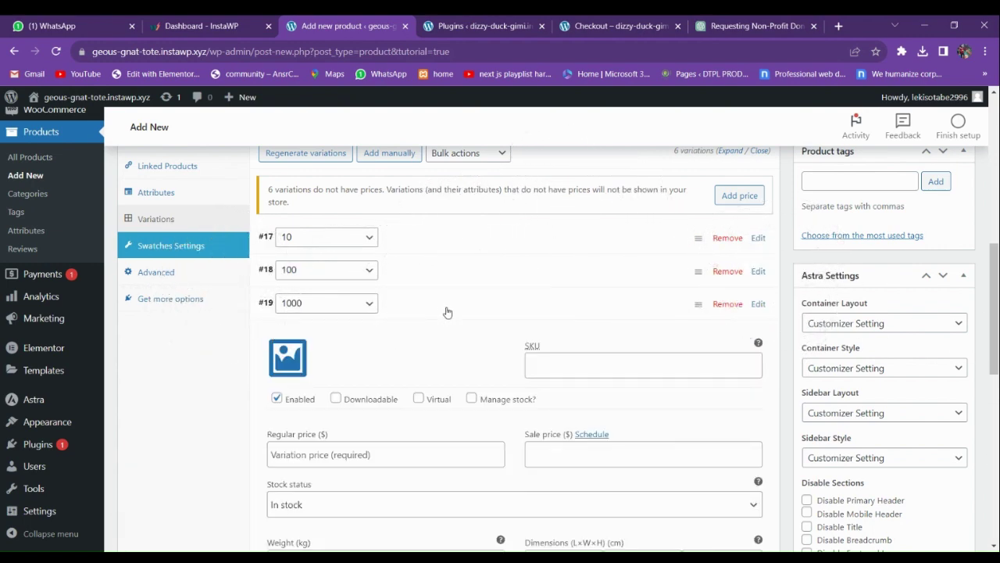
pyautogui.click(311, 454)
pyautogui.write('1000')
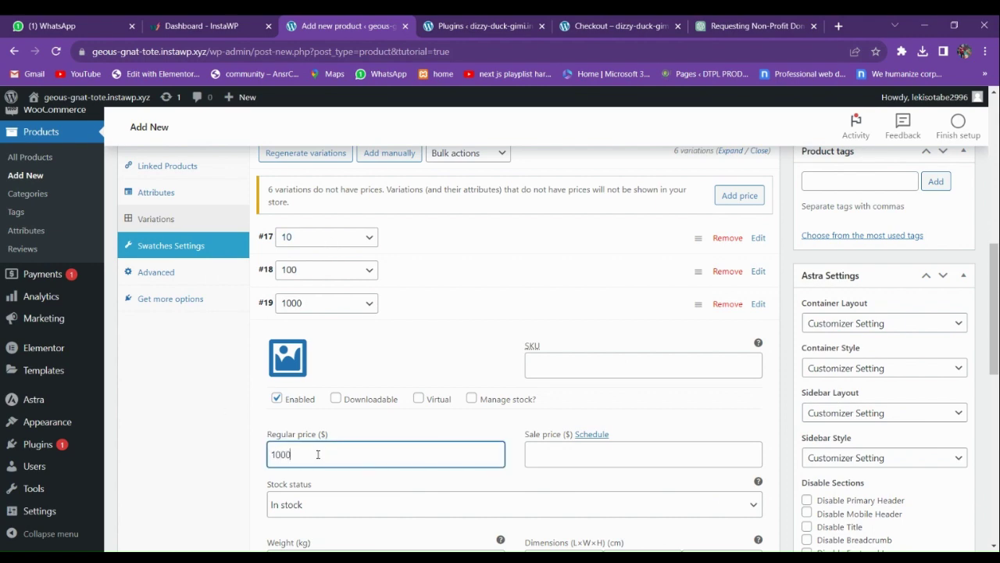
pyautogui.click(437, 321)
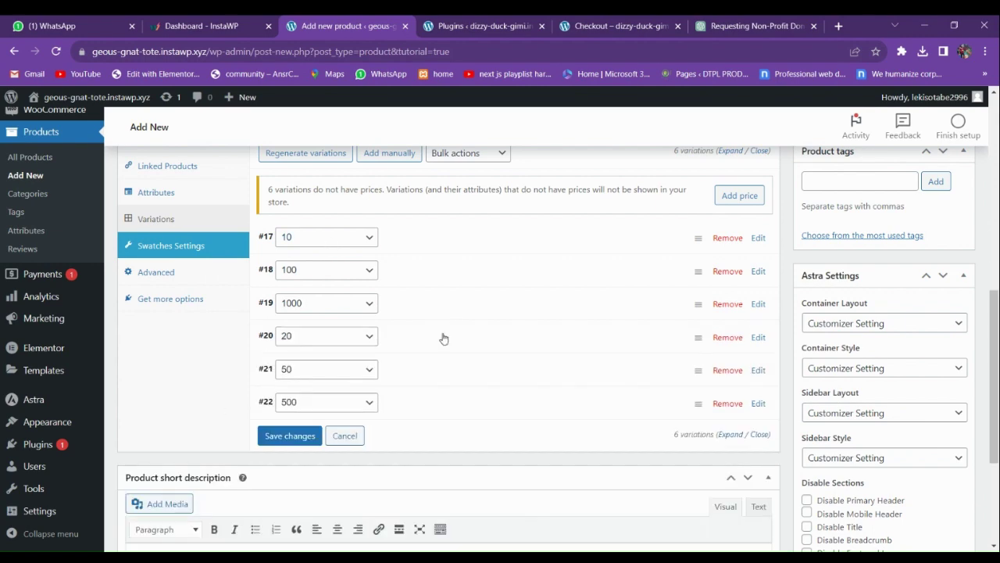
pyautogui.click(442, 337)
pyautogui.scroll(-2, 438, 351)
pyautogui.click(332, 360)
pyautogui.write('20')
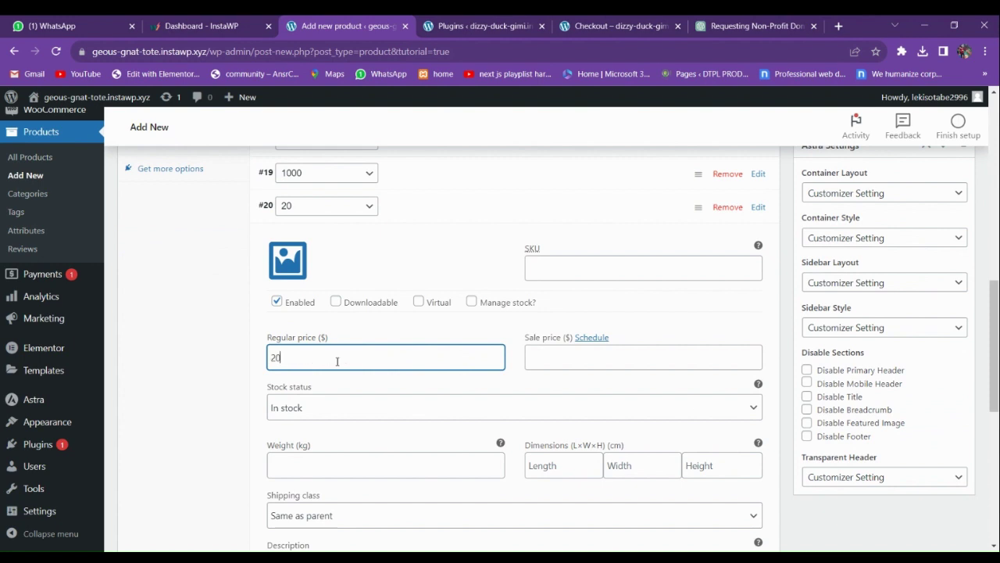
pyautogui.click(424, 211)
# Set the regular price of the 50 variation to 50 and of the 500 variation to 500, and save the variation changes
pyautogui.click(383, 244)
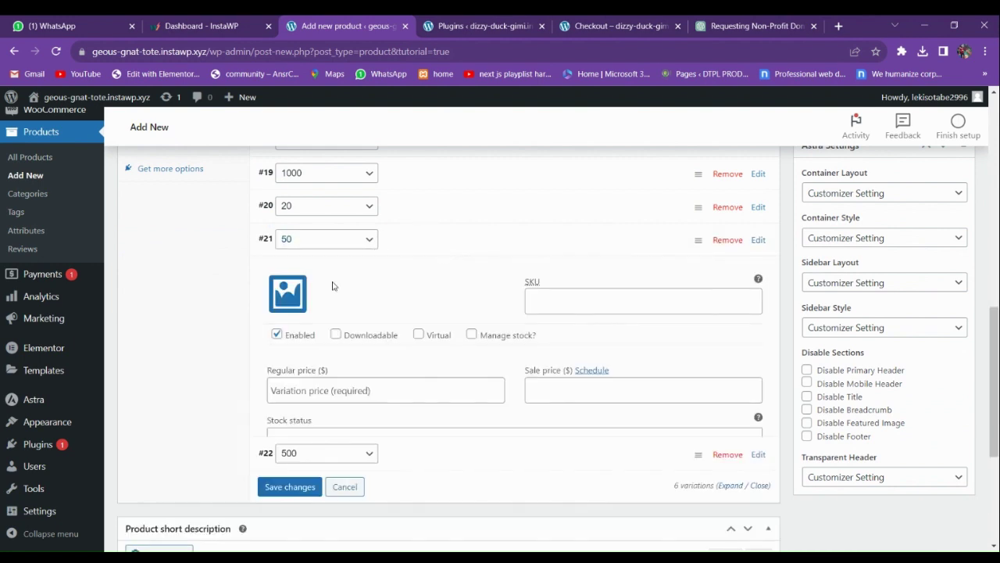
pyautogui.click(344, 394)
pyautogui.write('50')
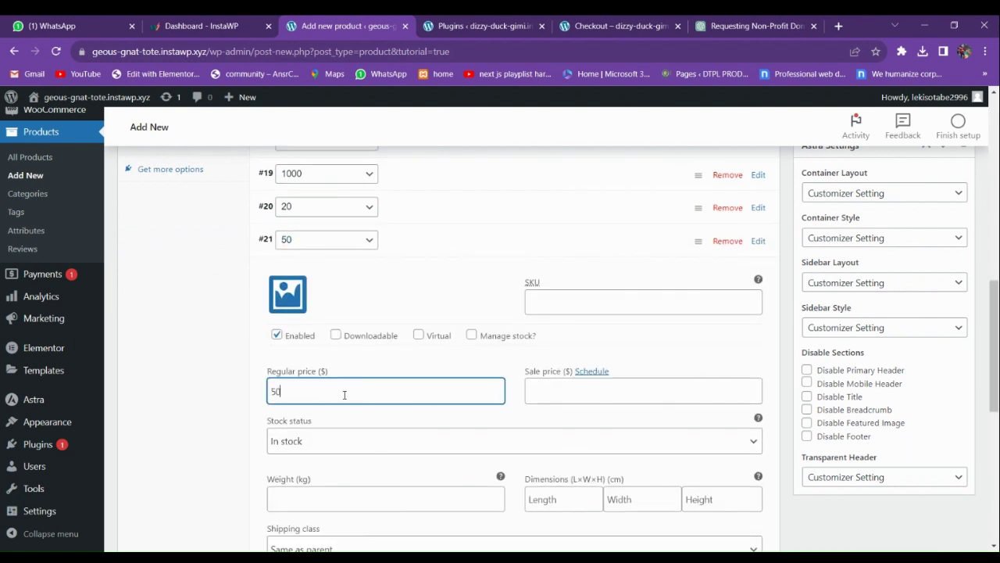
pyautogui.click(431, 250)
pyautogui.click(429, 280)
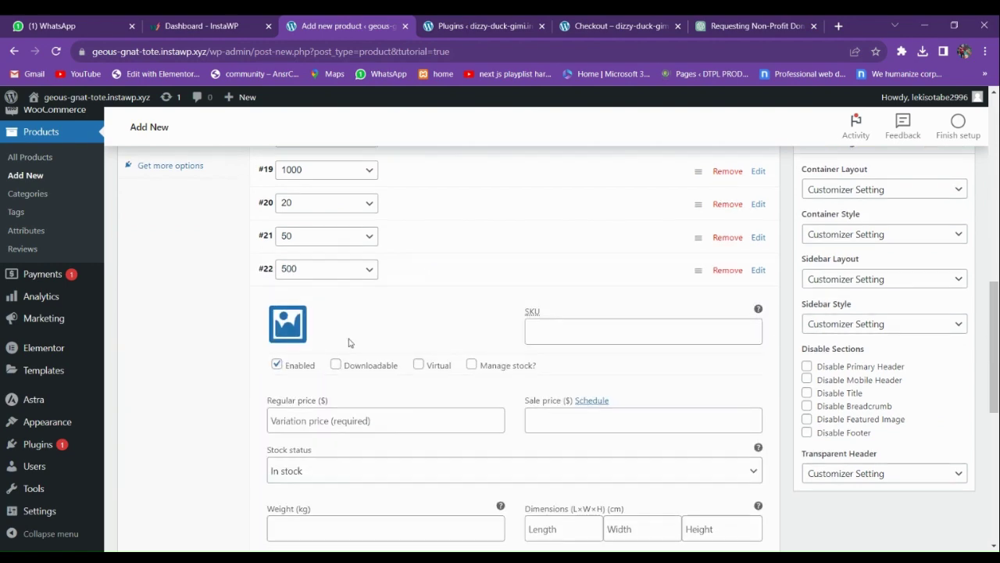
pyautogui.scroll(-1, 337, 349)
pyautogui.click(337, 351)
pyautogui.write('500')
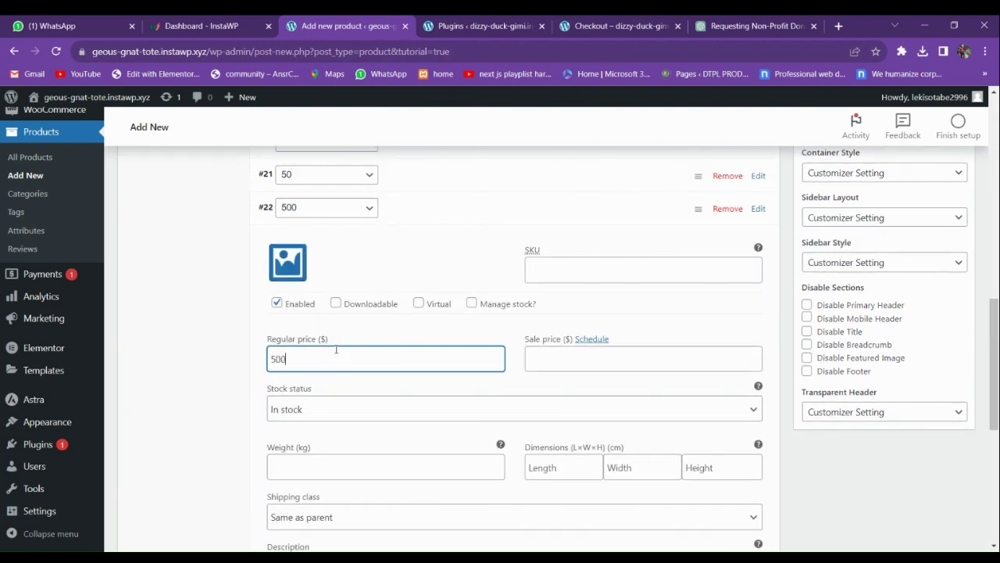
pyautogui.scroll(1, 336, 349)
pyautogui.click(440, 269)
pyautogui.scroll(-1, 407, 281)
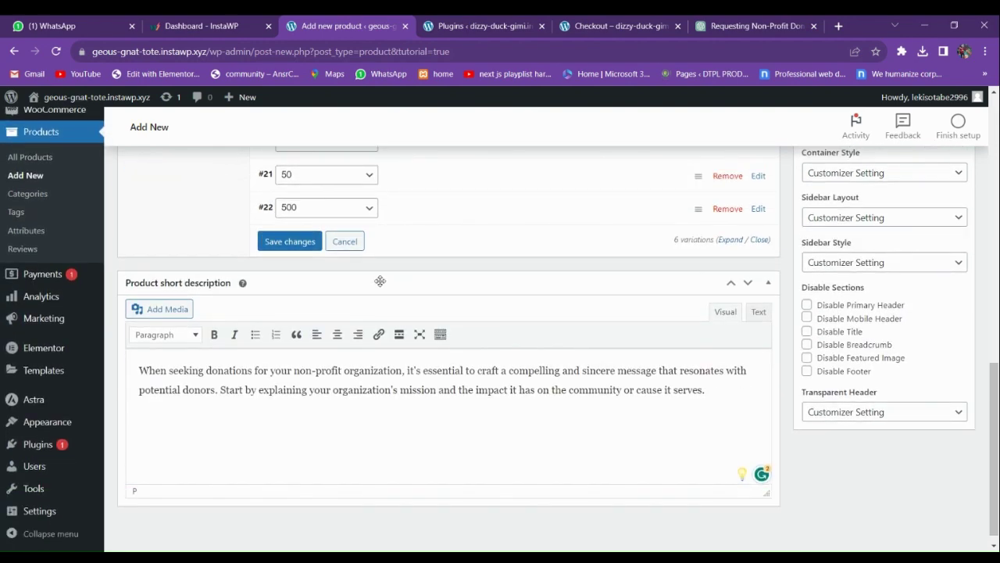
pyautogui.click(289, 241)
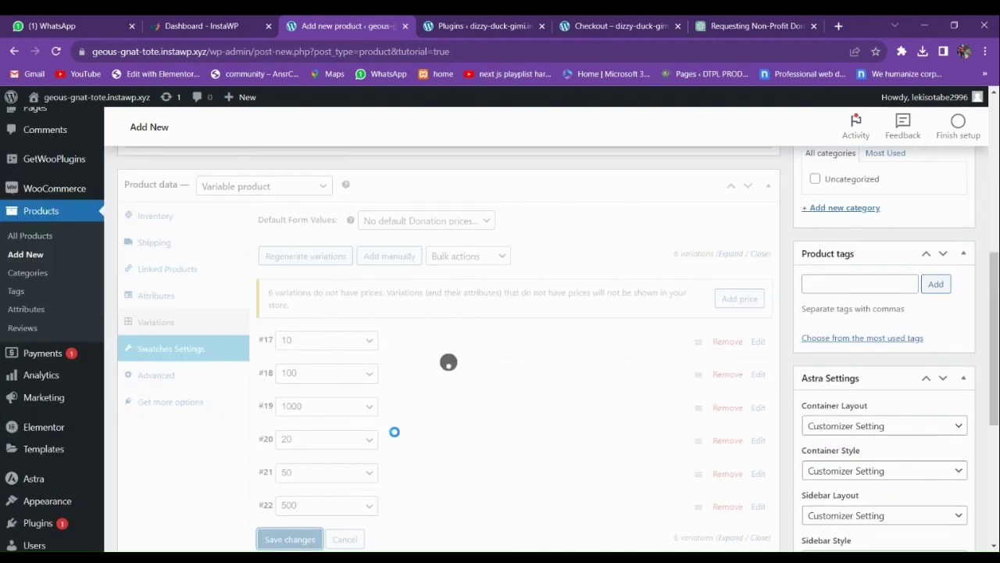
pyautogui.scroll(-2, 394, 431)
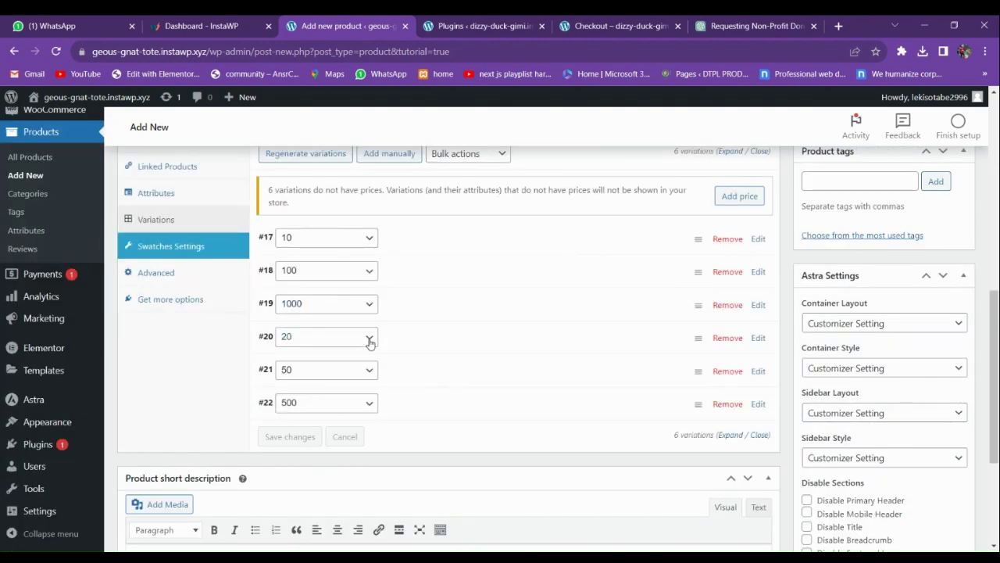
pyautogui.scroll(2, 318, 322)
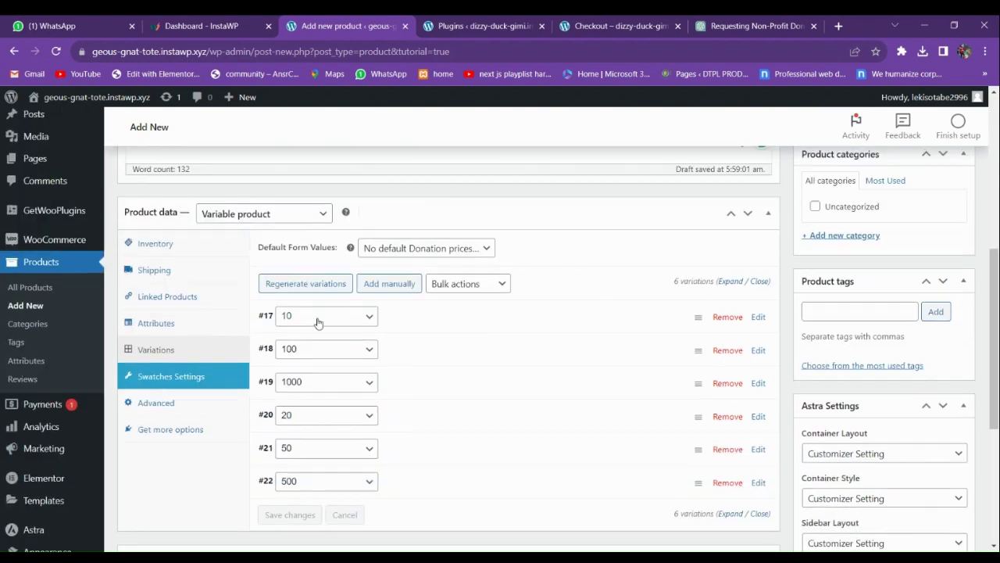
pyautogui.scroll(-1, 250, 413)
pyautogui.click(188, 344)
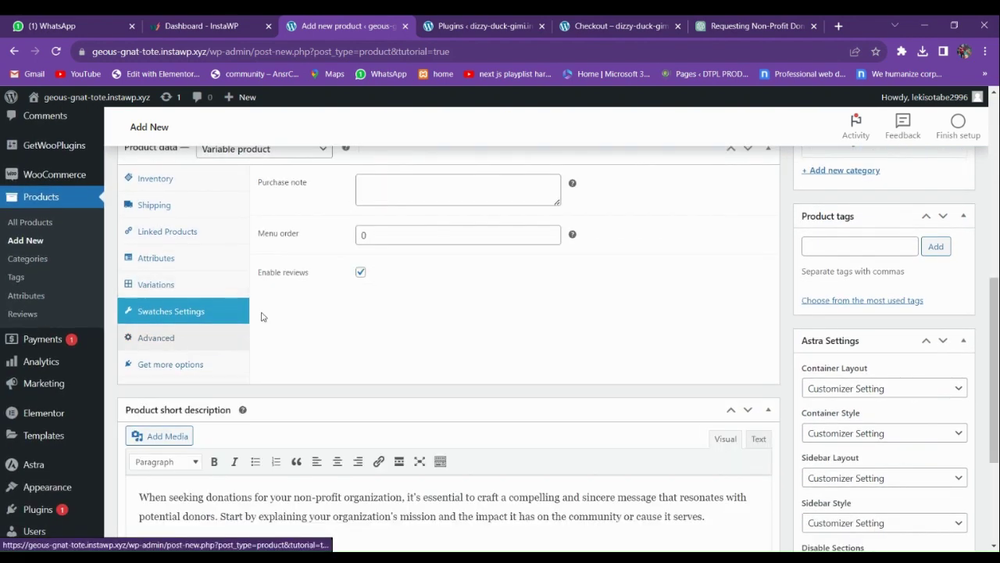
# Upload connor-hall-r-HLeGnbY-8-unsplash.jpg from the Downloads folder and set it as the product image
pyautogui.scroll(2, 818, 328)
pyautogui.scroll(3, 830, 301)
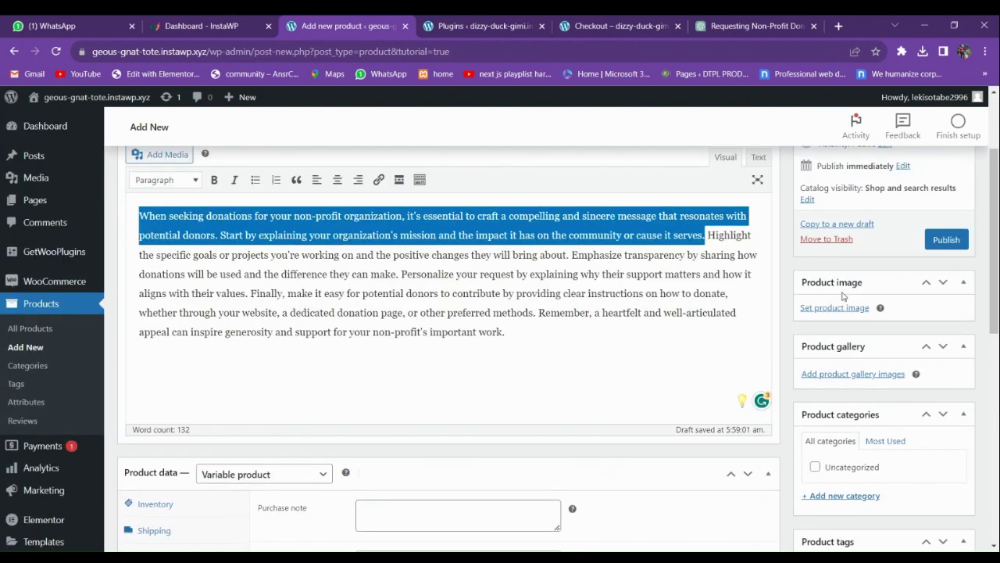
pyautogui.click(833, 309)
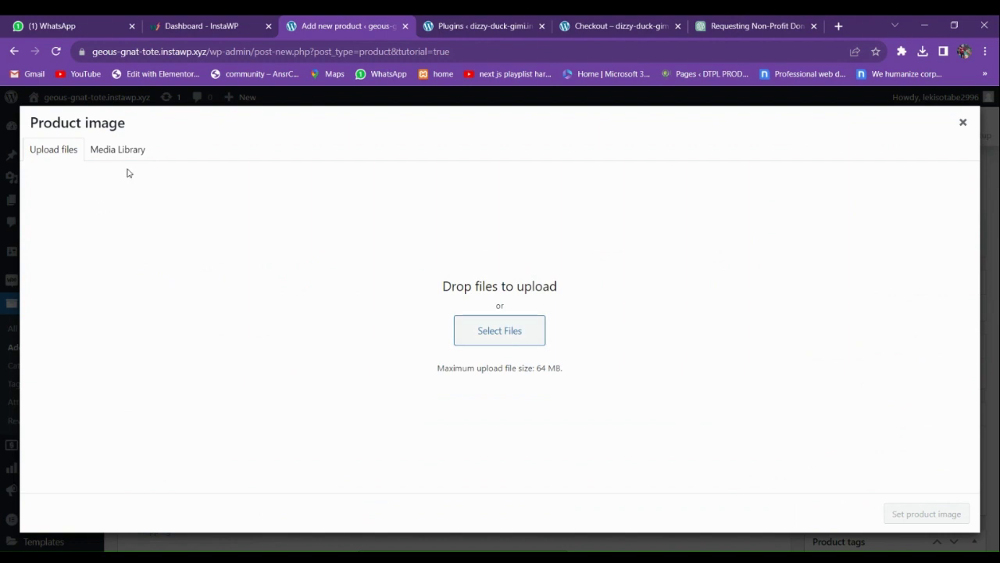
pyautogui.click(509, 330)
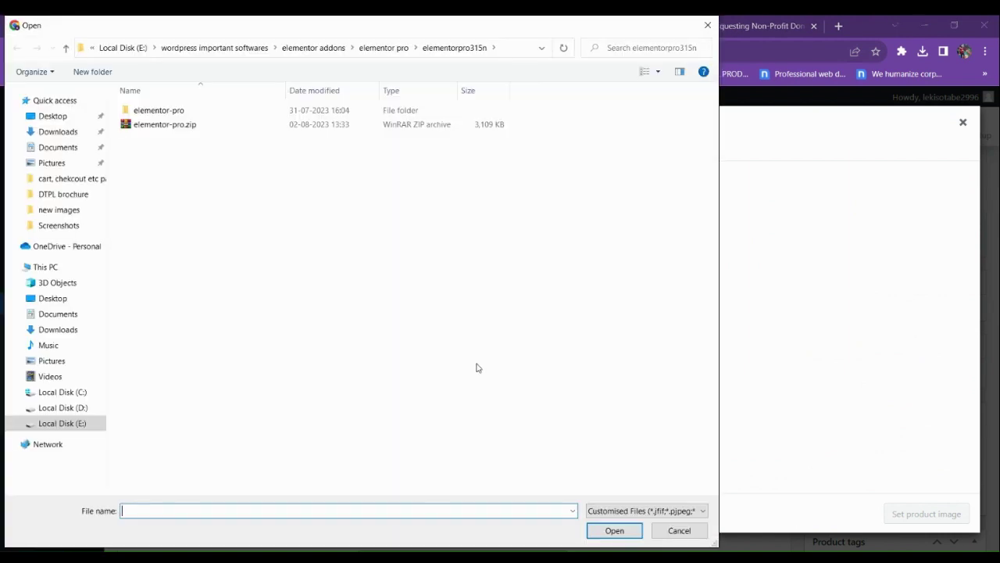
pyautogui.click(54, 132)
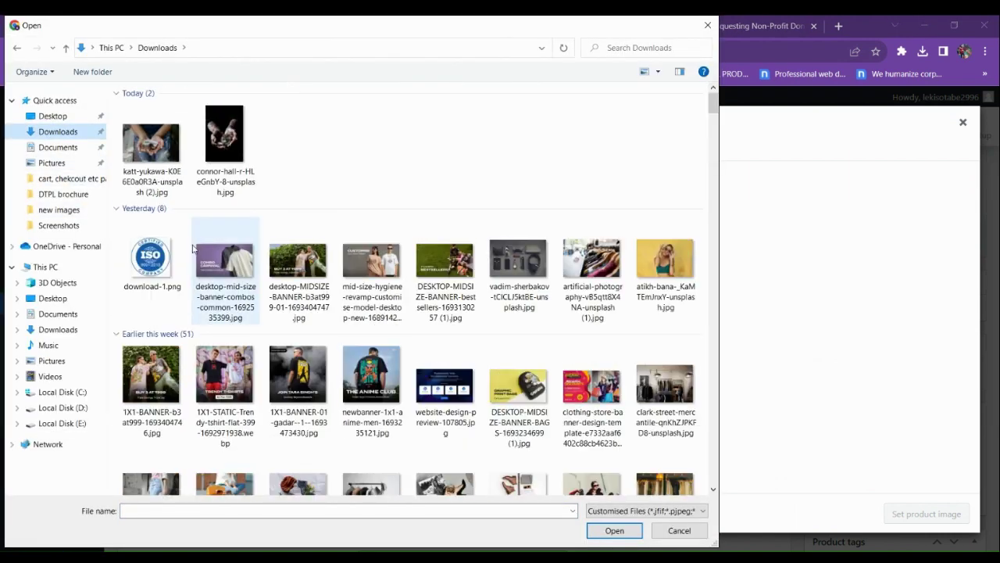
pyautogui.doubleClick(224, 135)
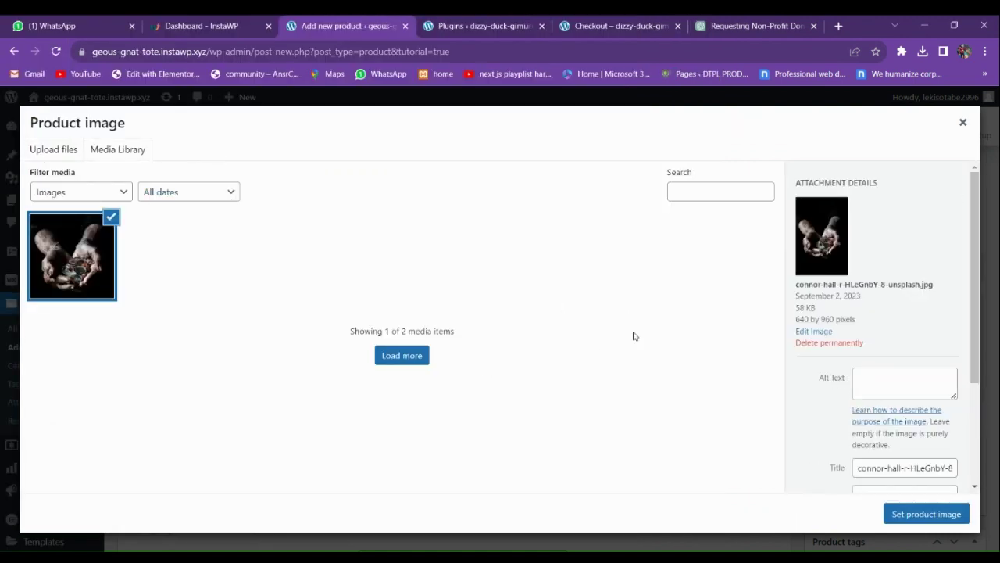
pyautogui.click(909, 512)
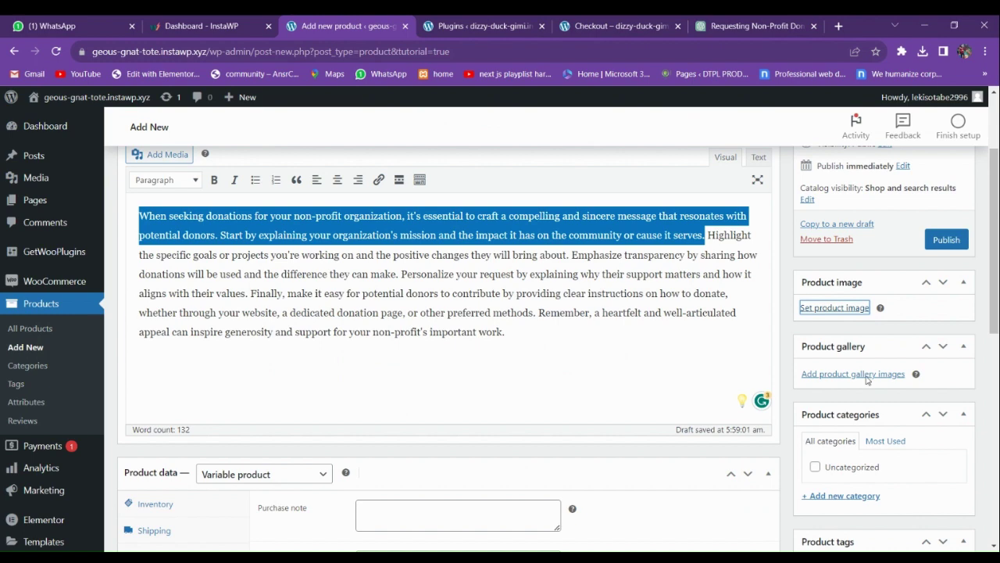
# Set the product's Astra container layout to Full Width
pyautogui.scroll(-4, 867, 390)
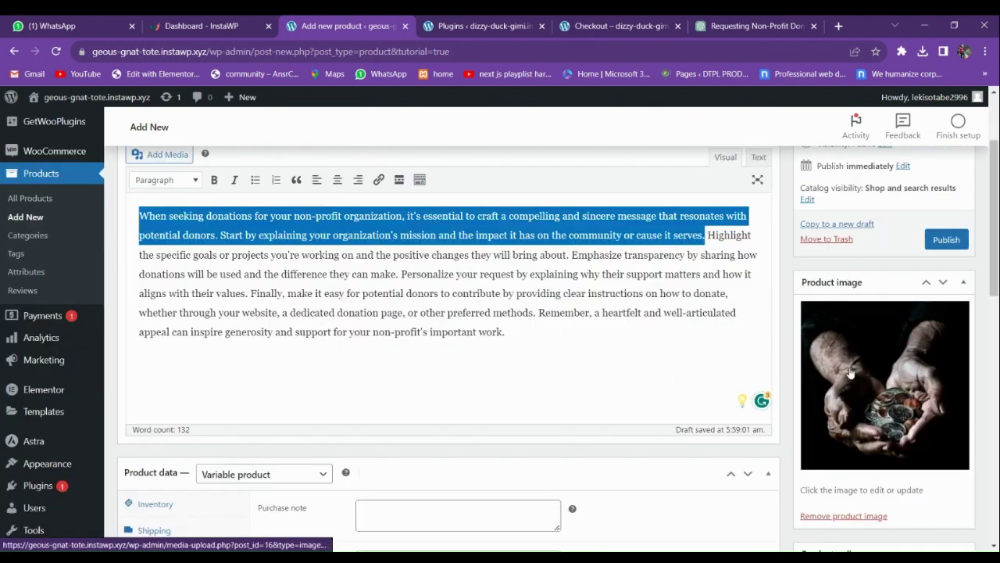
pyautogui.scroll(-6, 872, 418)
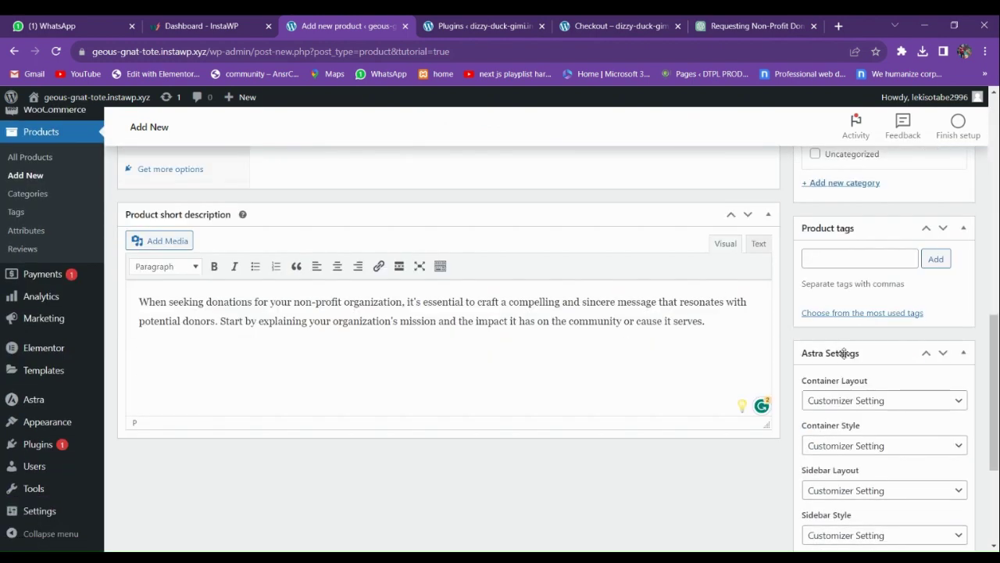
pyautogui.click(847, 275)
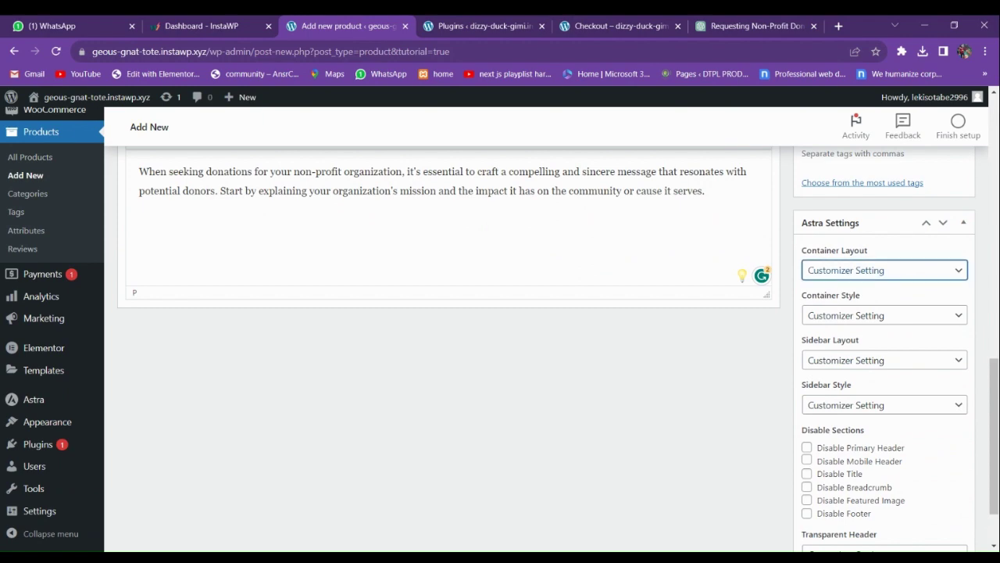
pyautogui.click(844, 313)
pyautogui.scroll(-1, 832, 437)
# Look through the product's inventory, shipping and attribute settings, and disable reviews in its advanced settings
pyautogui.scroll(6, 507, 415)
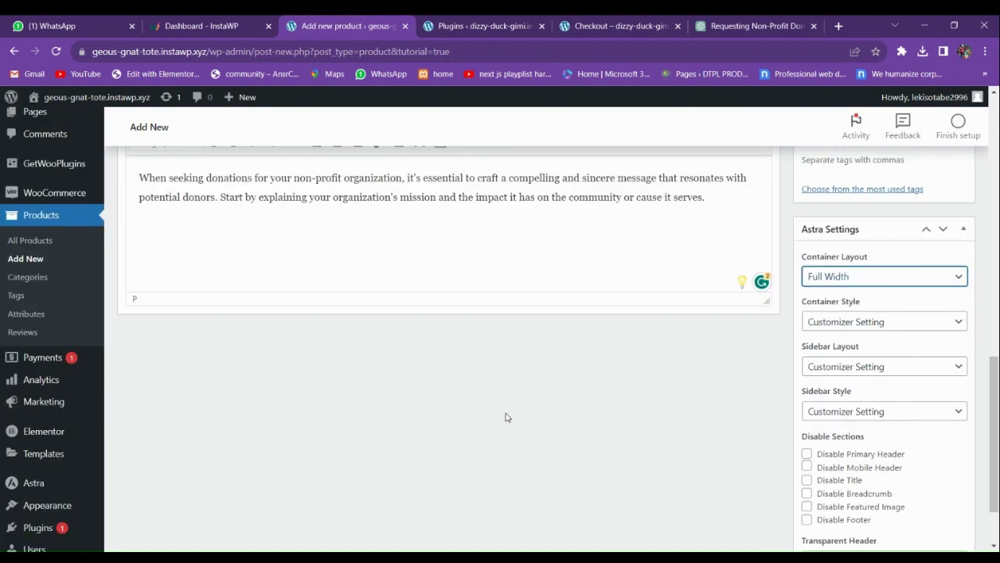
pyautogui.scroll(2, 414, 383)
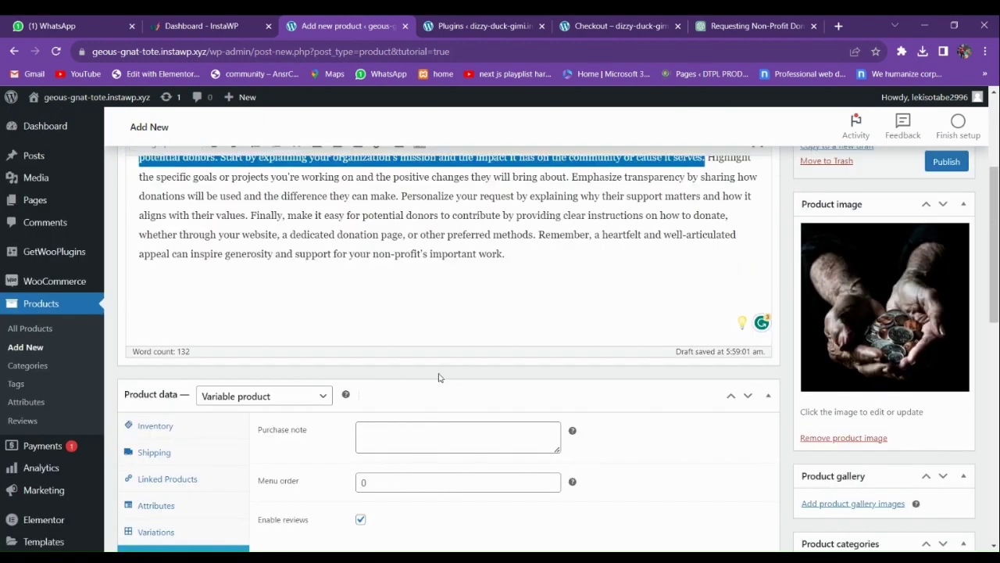
pyautogui.scroll(-3, 461, 376)
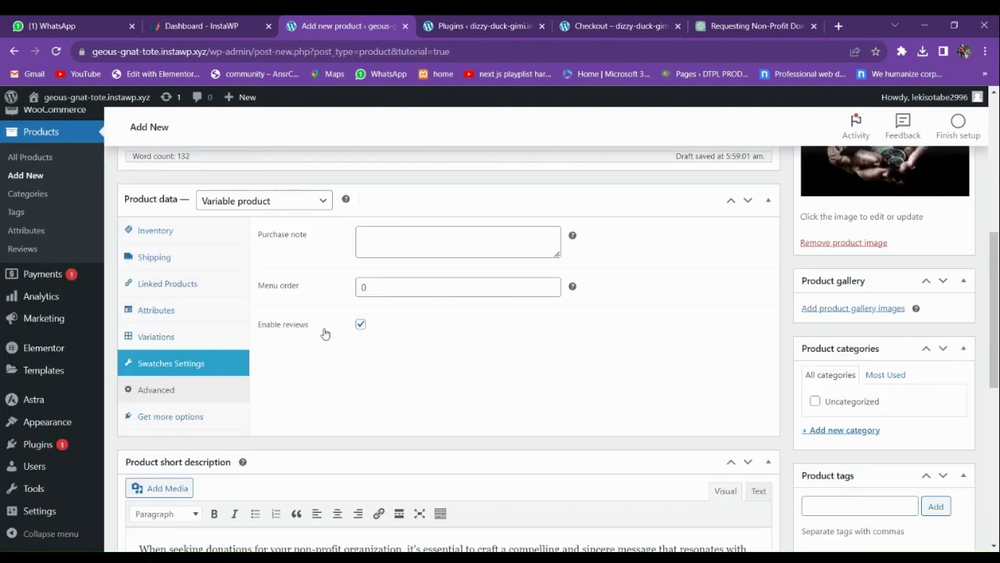
pyautogui.click(161, 232)
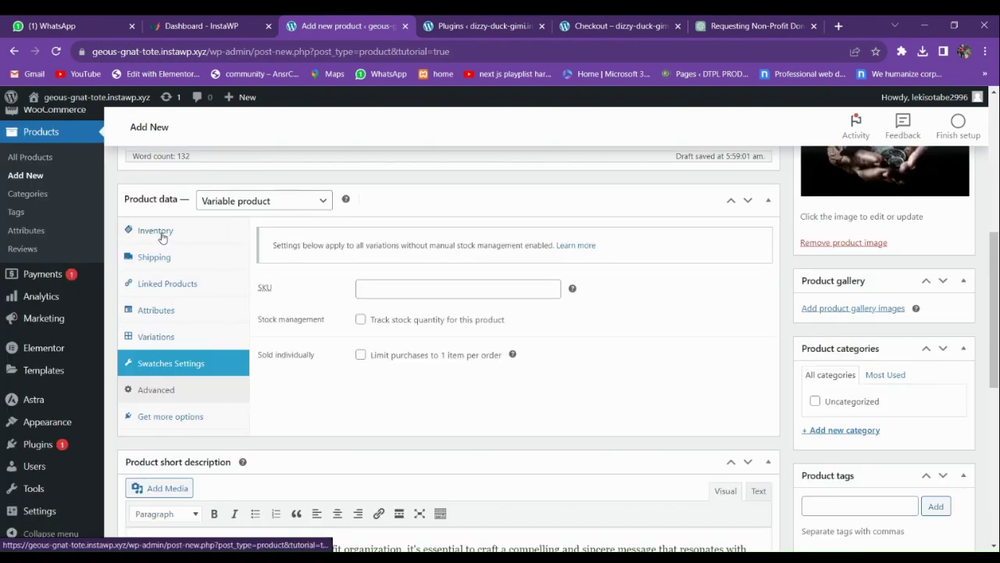
pyautogui.click(161, 289)
pyautogui.click(156, 260)
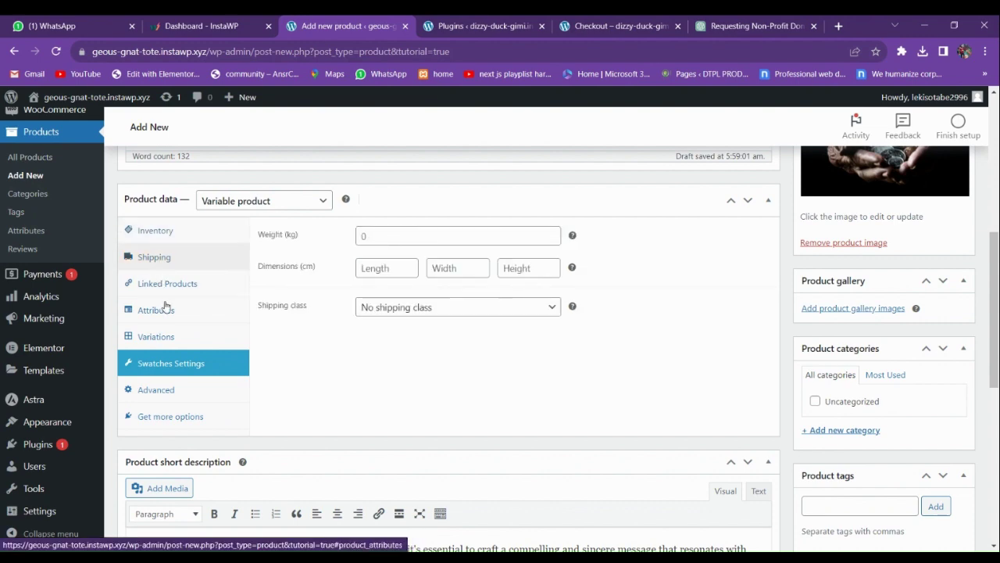
pyautogui.click(164, 311)
pyautogui.click(168, 364)
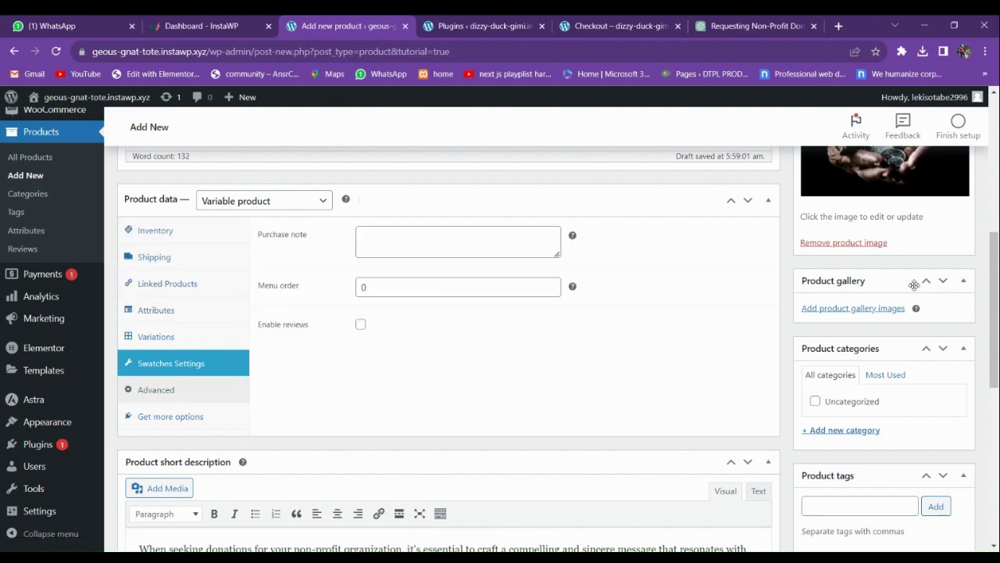
# Publish the donation product
pyautogui.scroll(5, 945, 289)
pyautogui.click(945, 291)
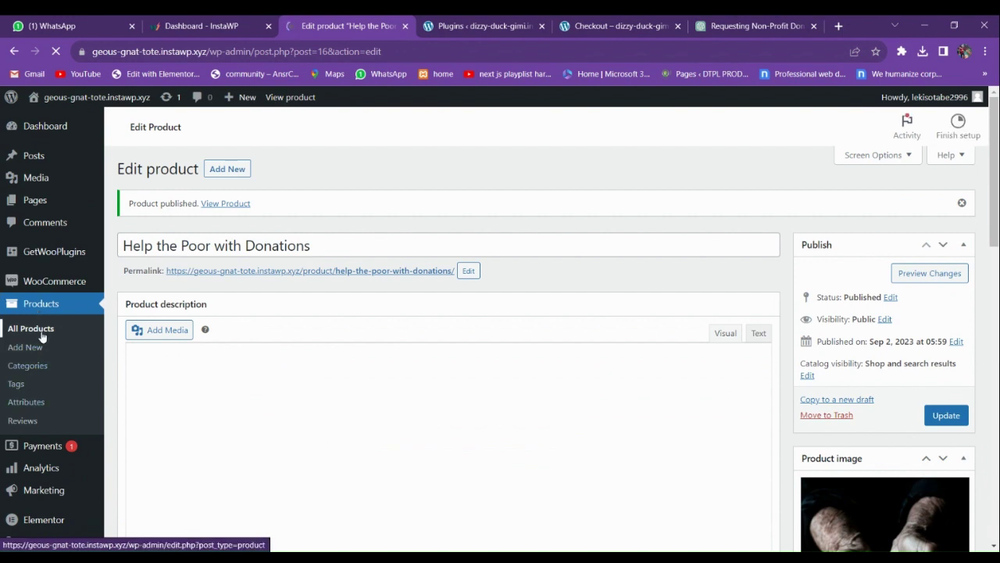
# Set the add-to-cart button text for the single product page to "Donate Now" and submit it
pyautogui.moveTo(59, 286)
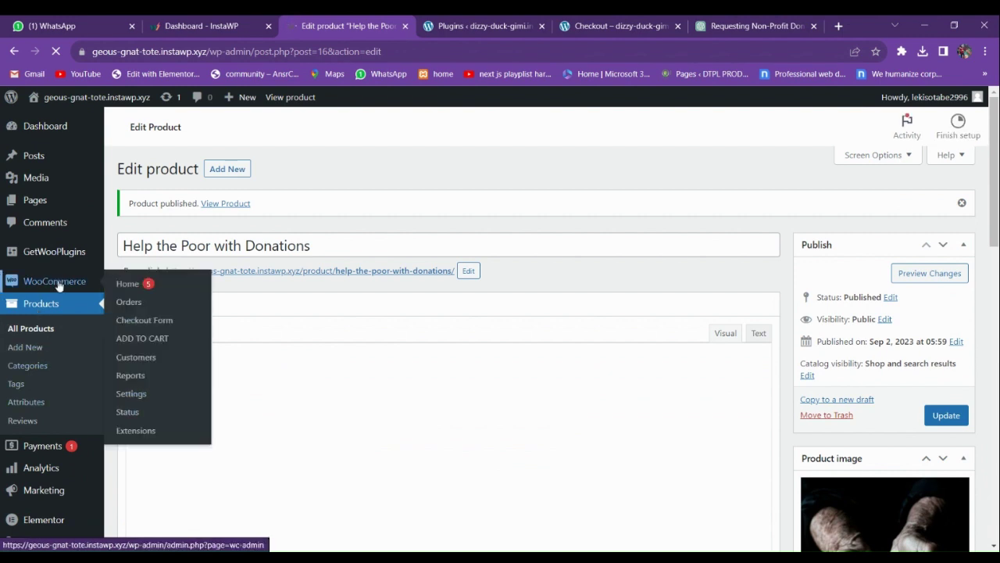
pyautogui.click(140, 339)
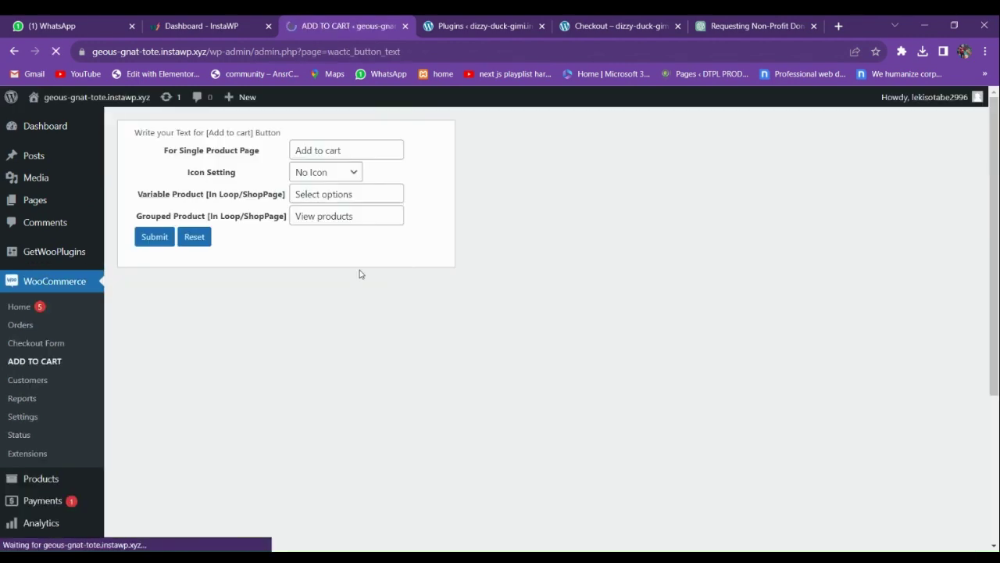
pyautogui.moveTo(351, 151); pyautogui.dragTo(299, 154)
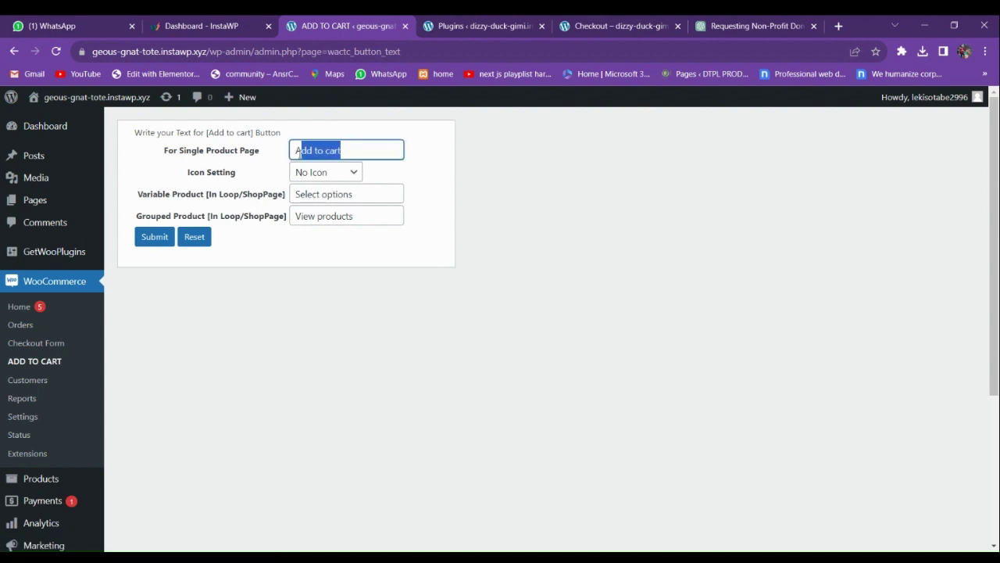
pyautogui.press('BackSpace')
pyautogui.write('Donate Now')
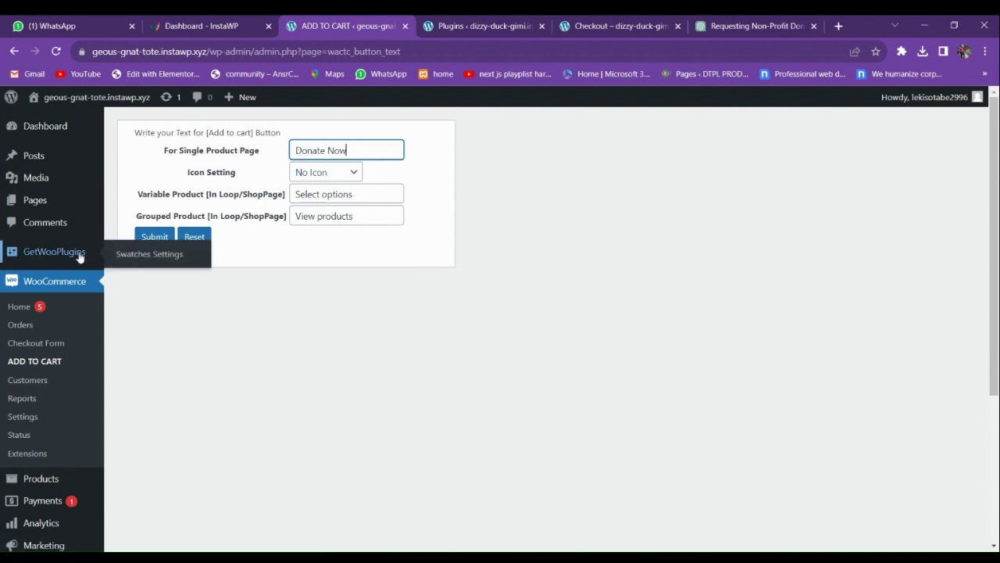
pyautogui.click(153, 237)
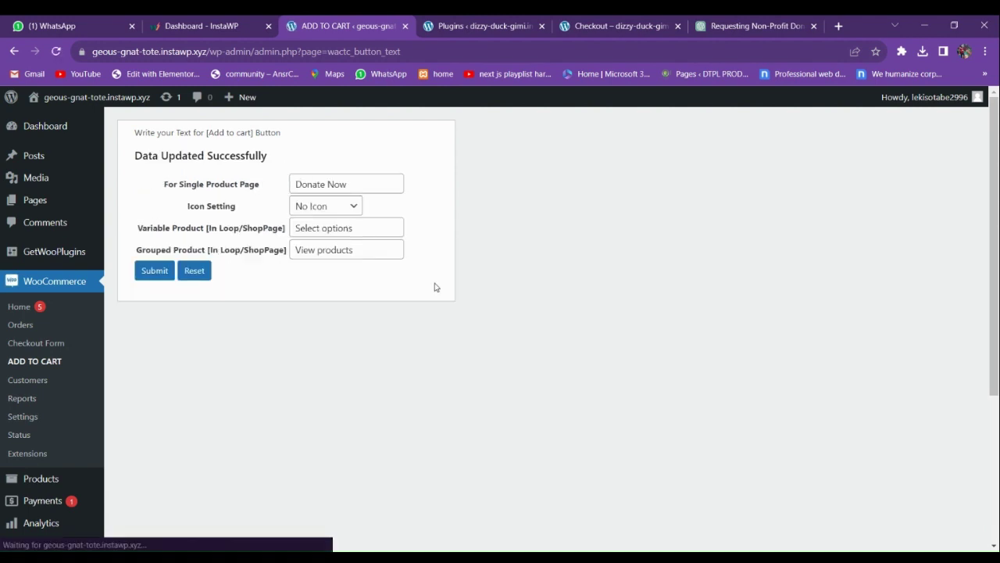
# Remove the company, both street address, city, postcode, phone and email fields from the checkout form's billing fields and save the changes
pyautogui.click(34, 343)
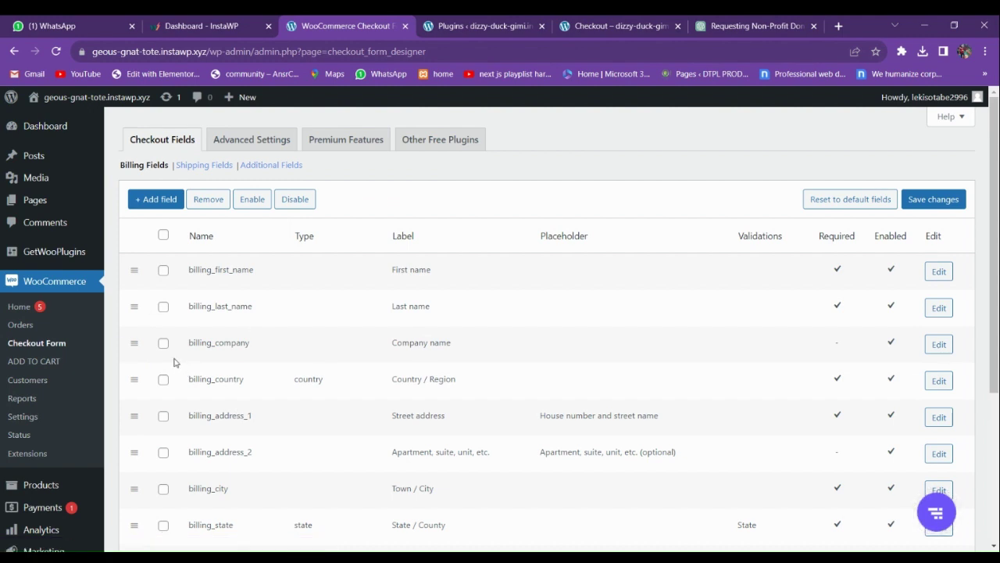
pyautogui.scroll(-1, 227, 353)
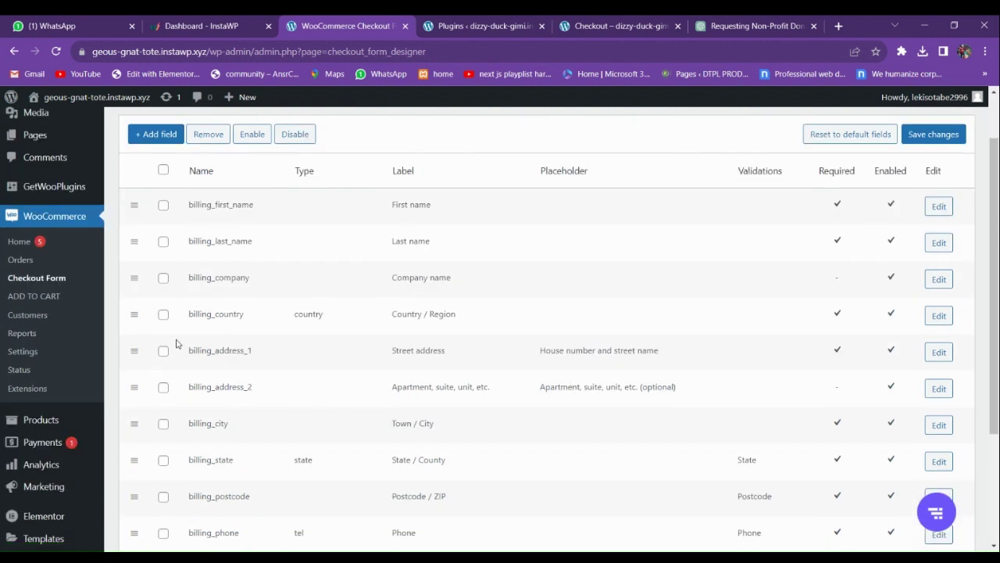
pyautogui.click(163, 277)
pyautogui.scroll(-1, 168, 327)
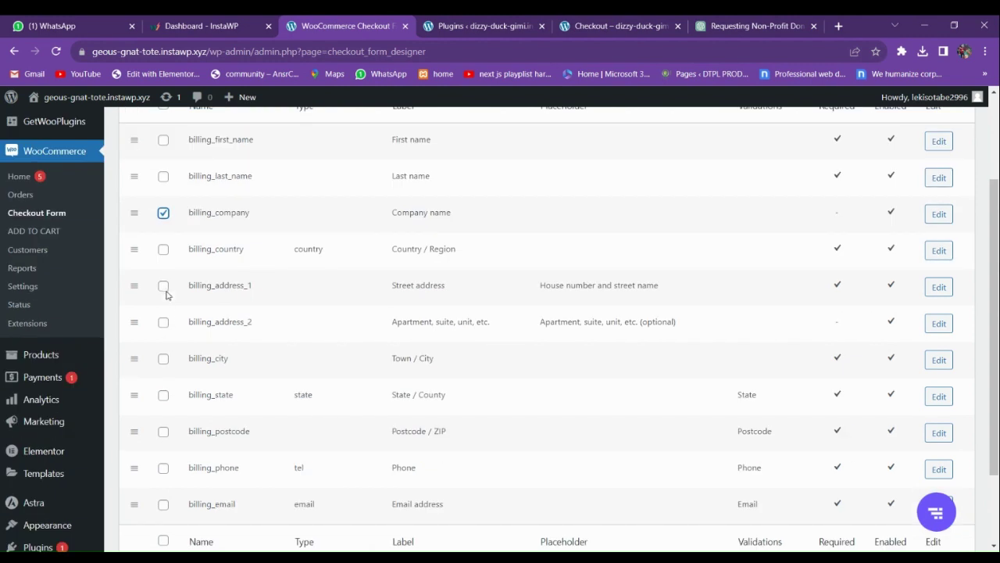
pyautogui.click(163, 321)
pyautogui.scroll(-1, 164, 365)
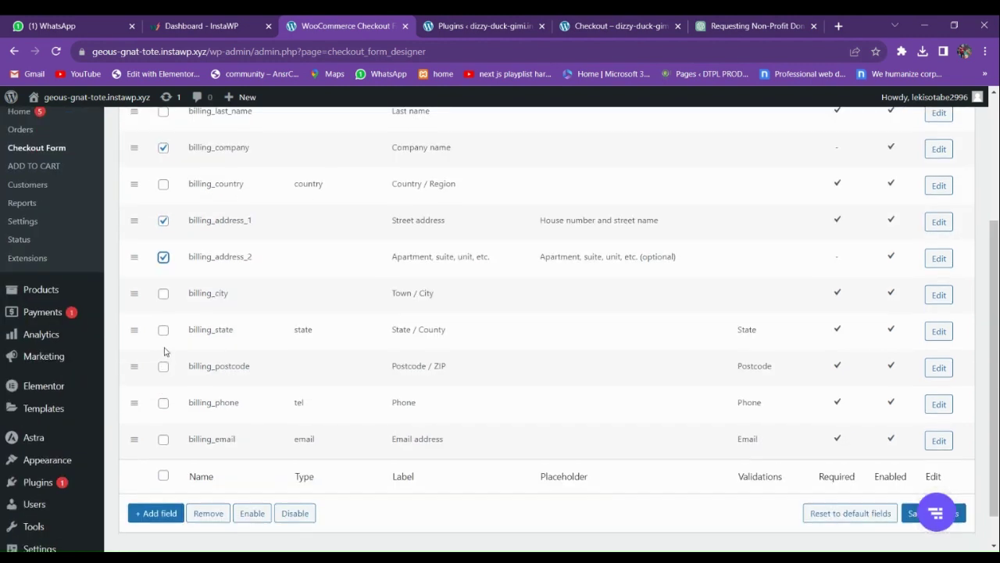
pyautogui.click(164, 294)
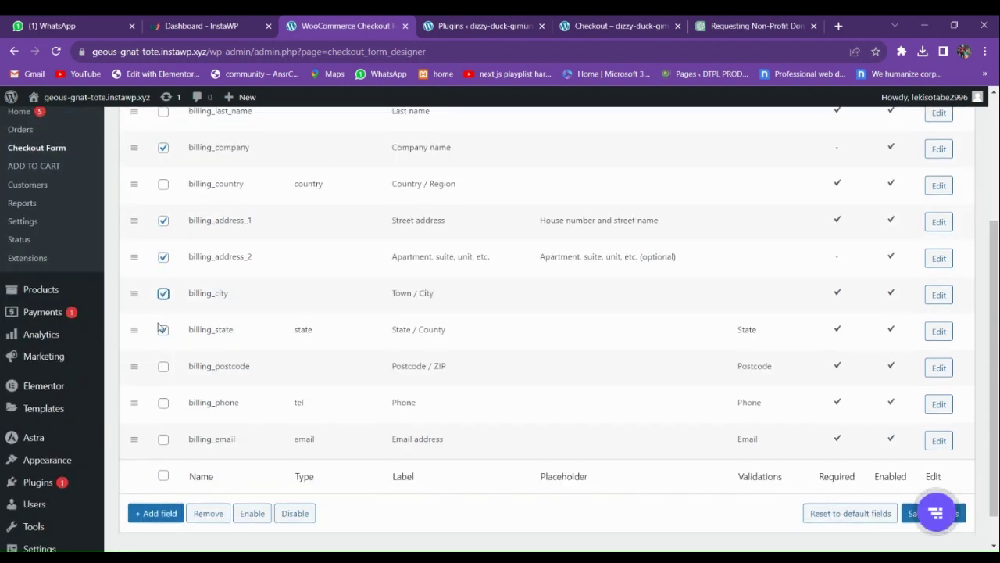
pyautogui.click(163, 330)
pyautogui.click(163, 366)
pyautogui.click(163, 403)
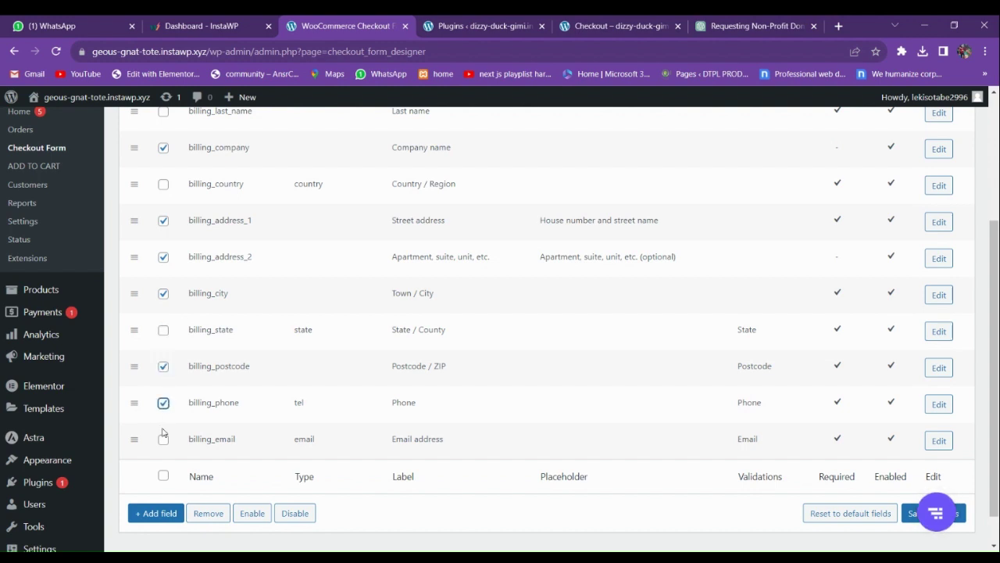
pyautogui.click(164, 439)
pyautogui.scroll(5, 182, 414)
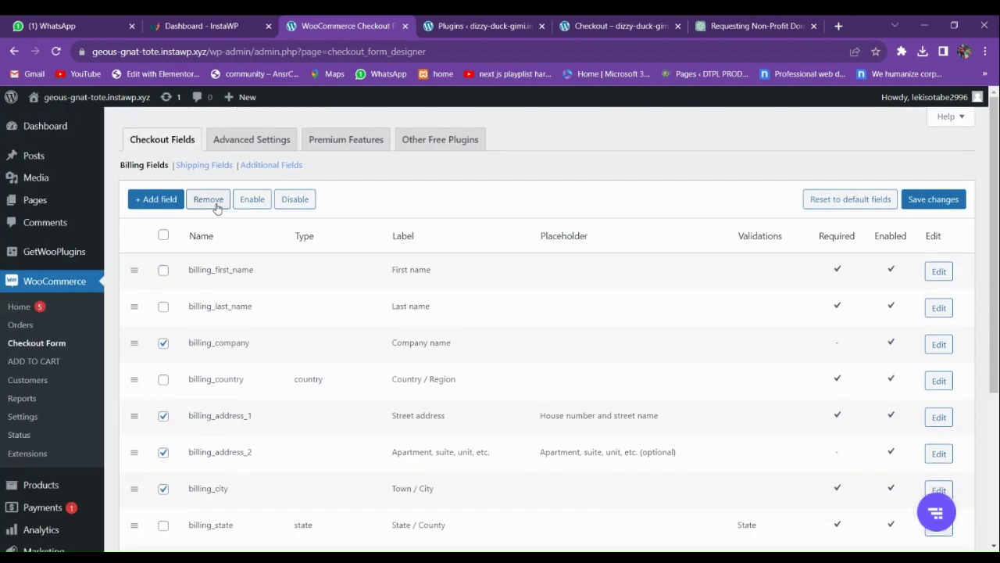
pyautogui.click(207, 199)
pyautogui.click(934, 199)
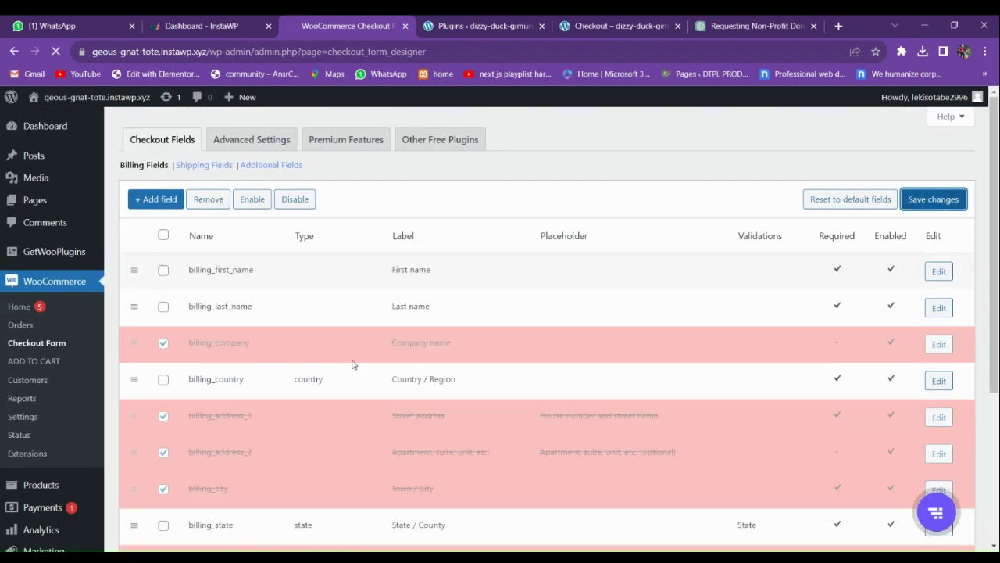
pyautogui.scroll(-5, 351, 364)
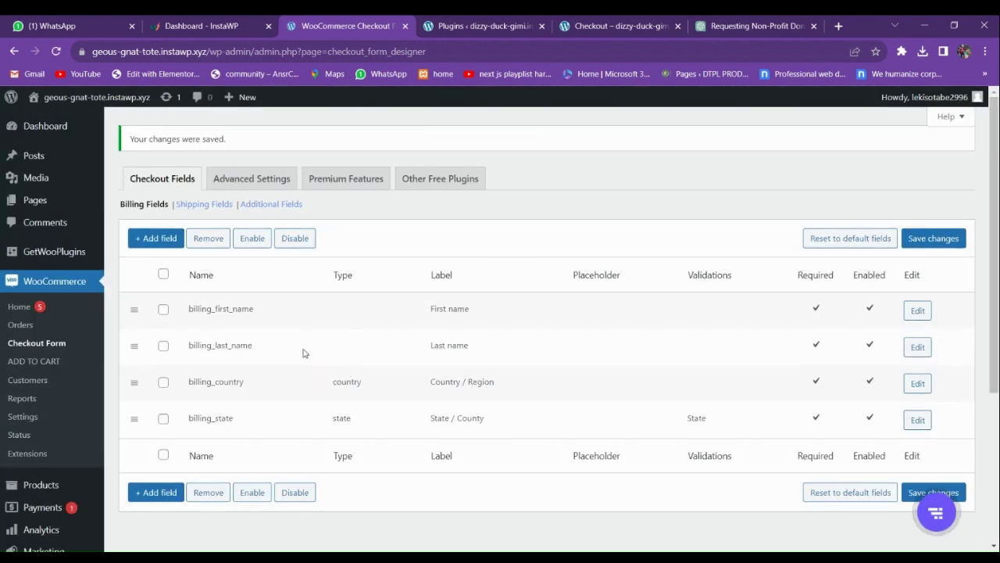
# Try to remove all shipping fields from the checkout form and save the changes
pyautogui.click(204, 203)
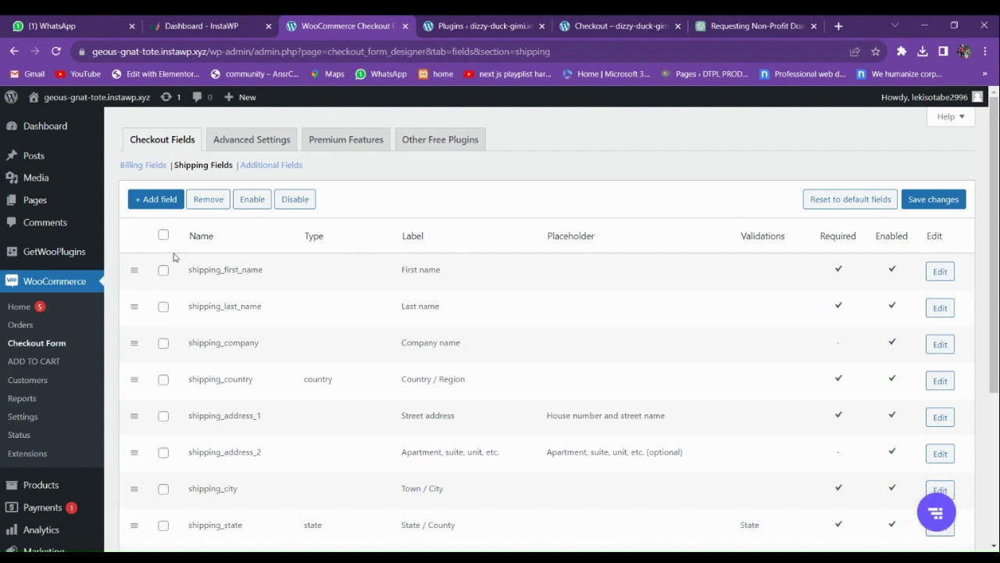
pyautogui.click(163, 235)
pyautogui.click(209, 201)
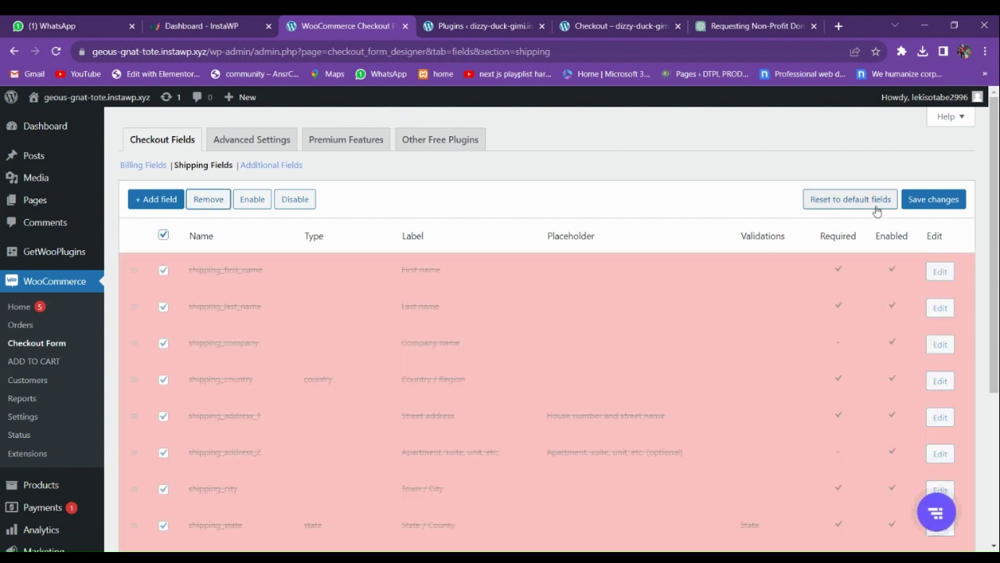
pyautogui.click(916, 205)
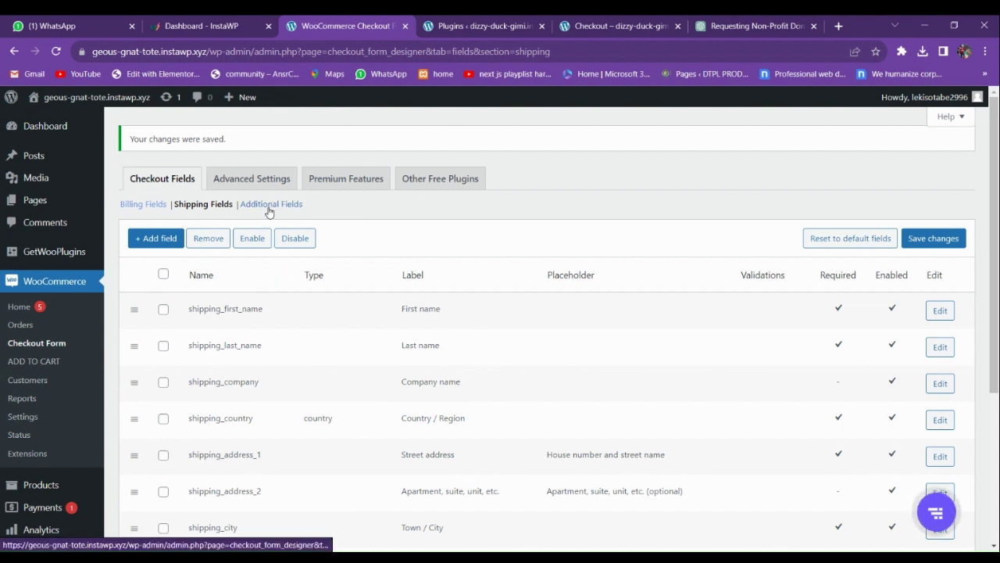
# Try to remove the order_comments field from the checkout form's additional fields and save the changes
pyautogui.click(271, 204)
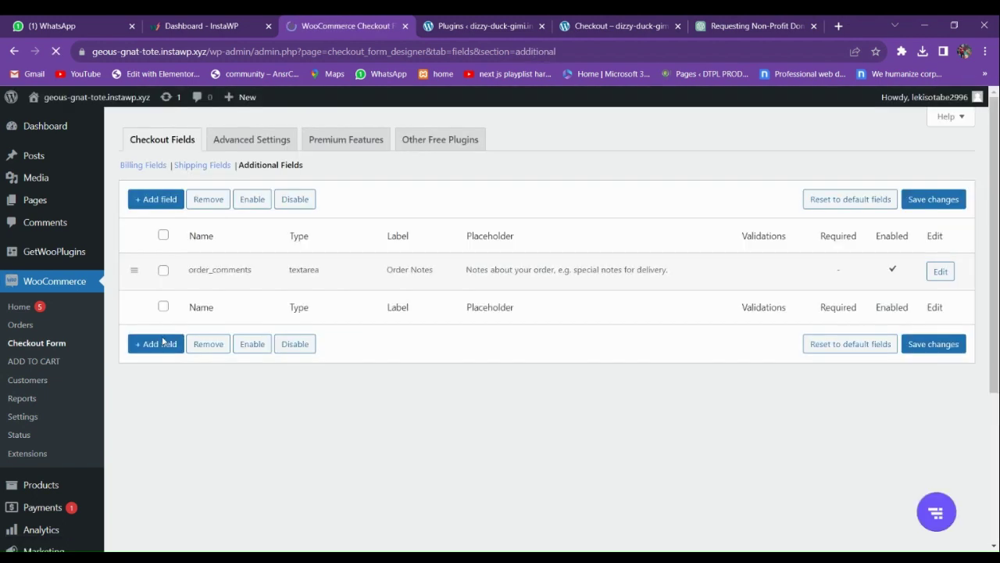
pyautogui.click(163, 234)
pyautogui.click(221, 200)
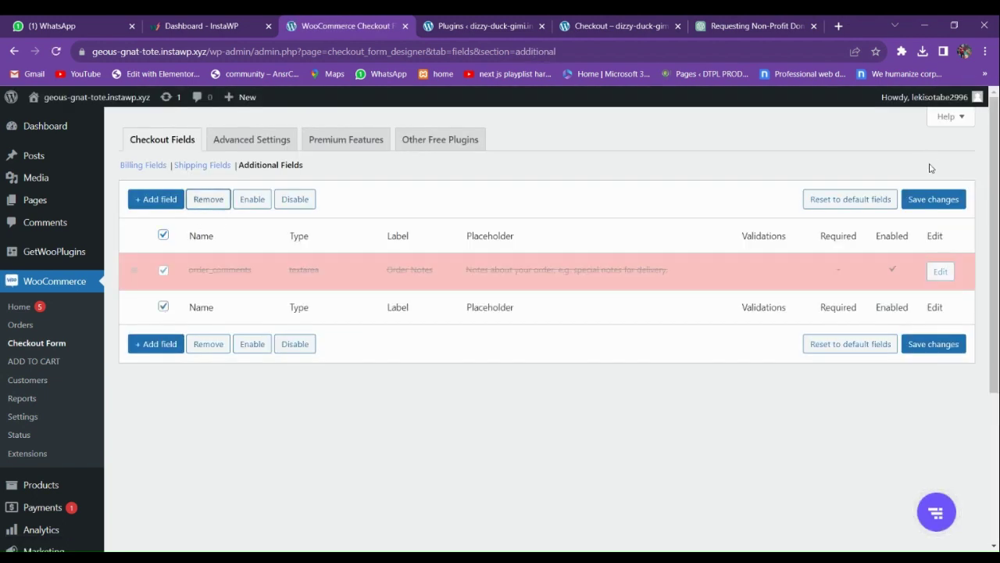
pyautogui.click(926, 198)
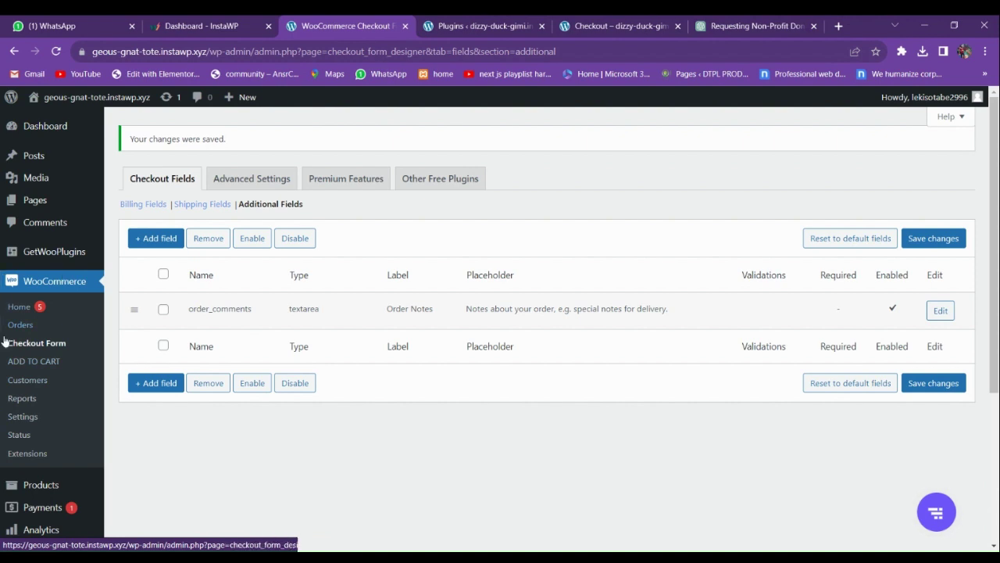
# Disable the use of coupon codes in the general WooCommerce settings
pyautogui.click(23, 417)
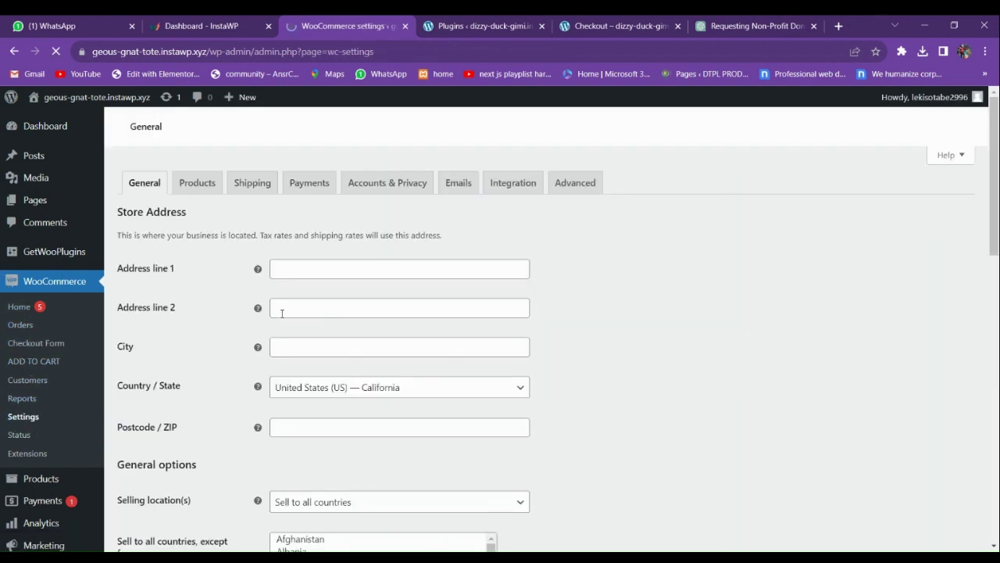
pyautogui.scroll(-5, 282, 313)
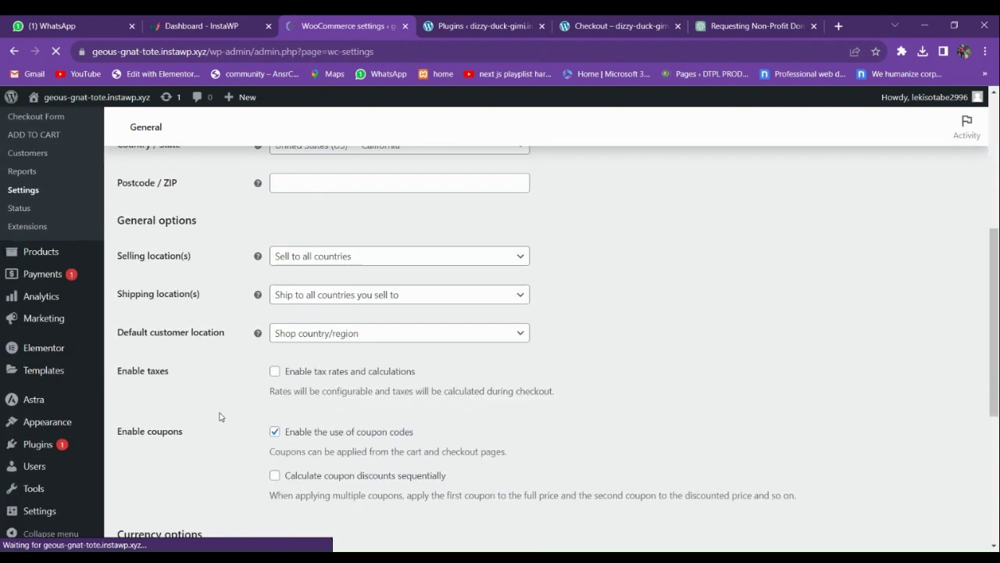
pyautogui.scroll(-2, 220, 417)
pyautogui.scroll(1, 220, 417)
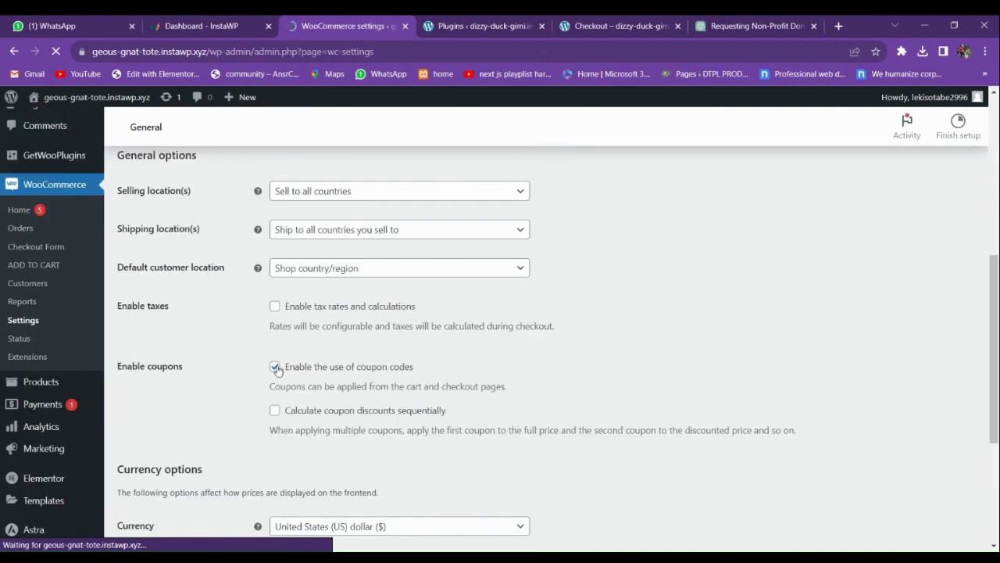
pyautogui.click(275, 367)
# Set the store currency to Indian rupee (₹) and save the general settings
pyautogui.scroll(-2, 286, 401)
pyautogui.click(302, 353)
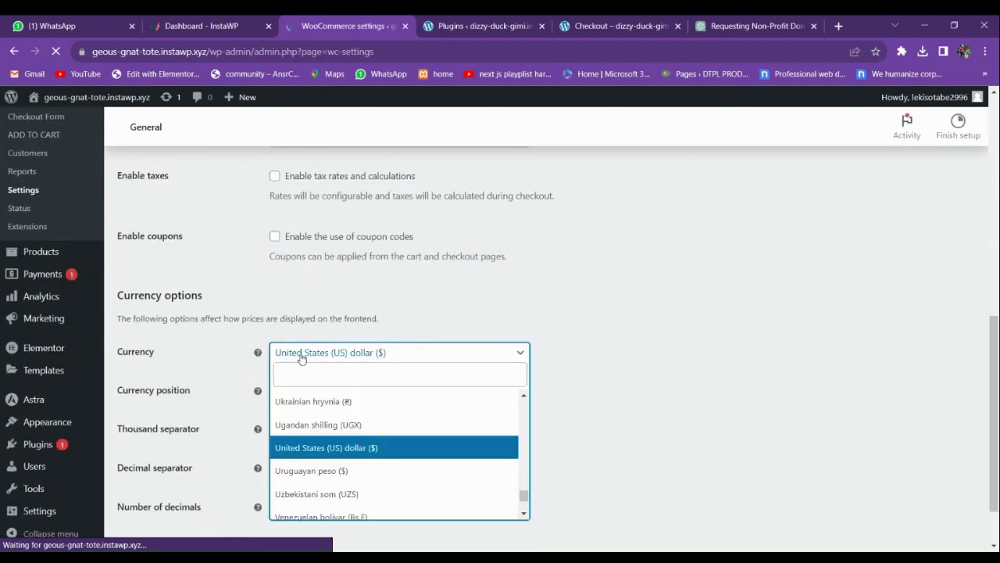
pyautogui.click(310, 401)
pyautogui.click(307, 352)
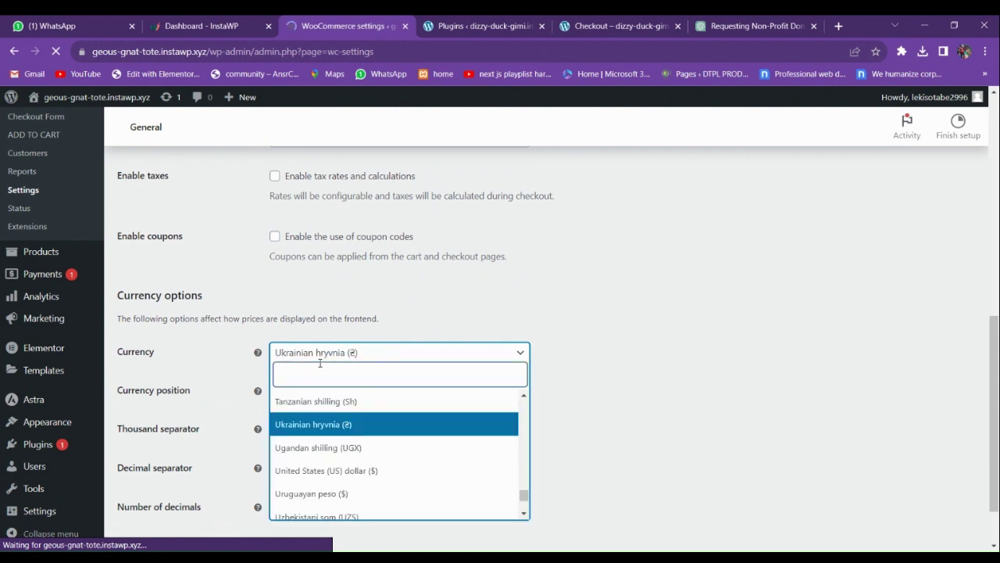
pyautogui.write('indi')
pyautogui.press('Return')
pyautogui.scroll(-1, 320, 366)
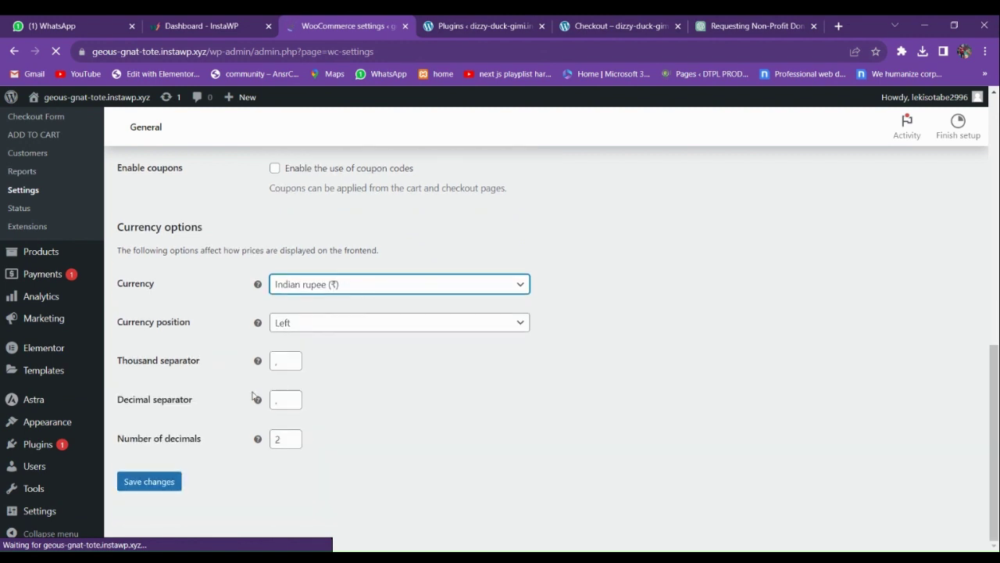
pyautogui.scroll(5, 208, 457)
pyautogui.scroll(3, 208, 457)
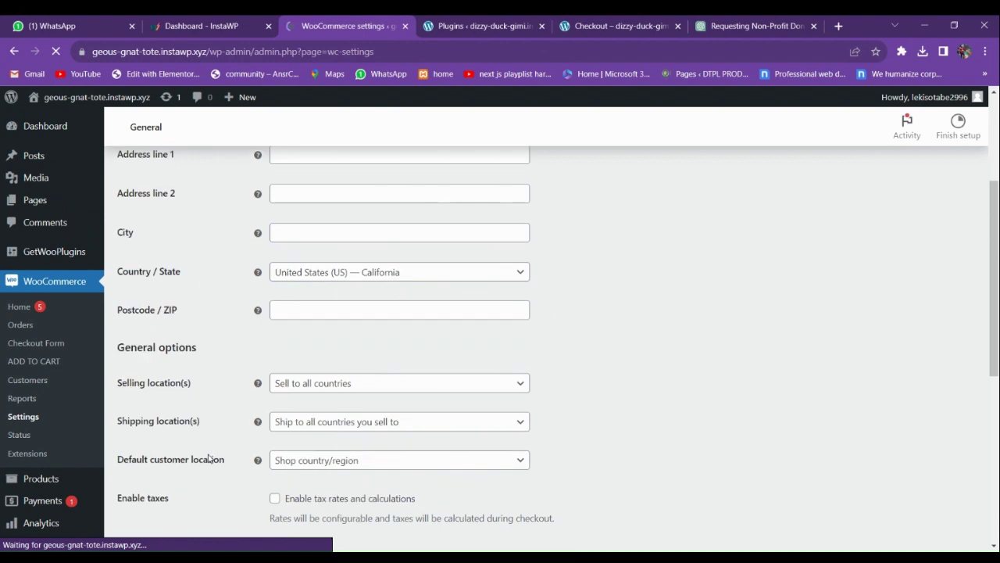
pyautogui.scroll(-7, 209, 453)
pyautogui.scroll(2, 209, 457)
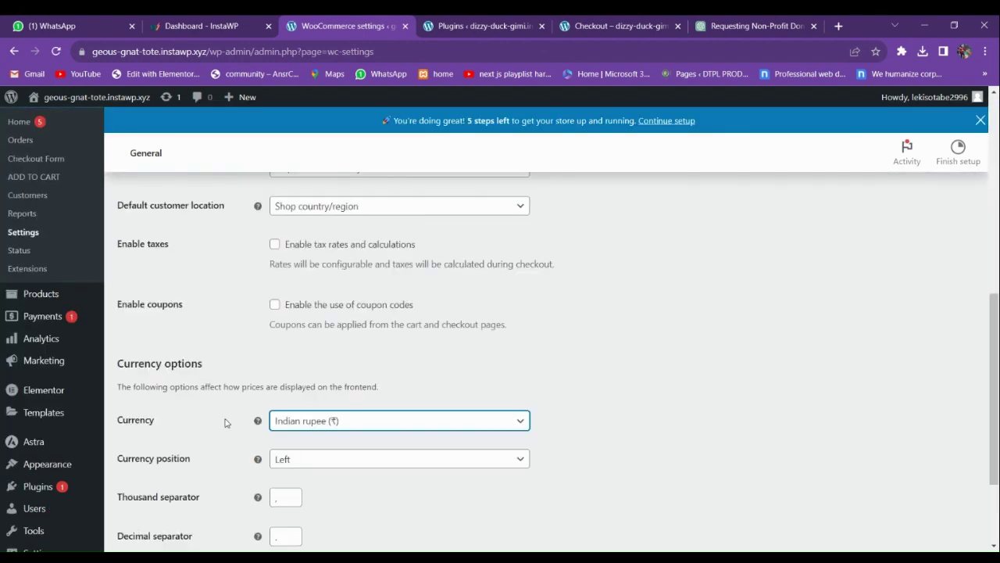
pyautogui.scroll(-3, 187, 453)
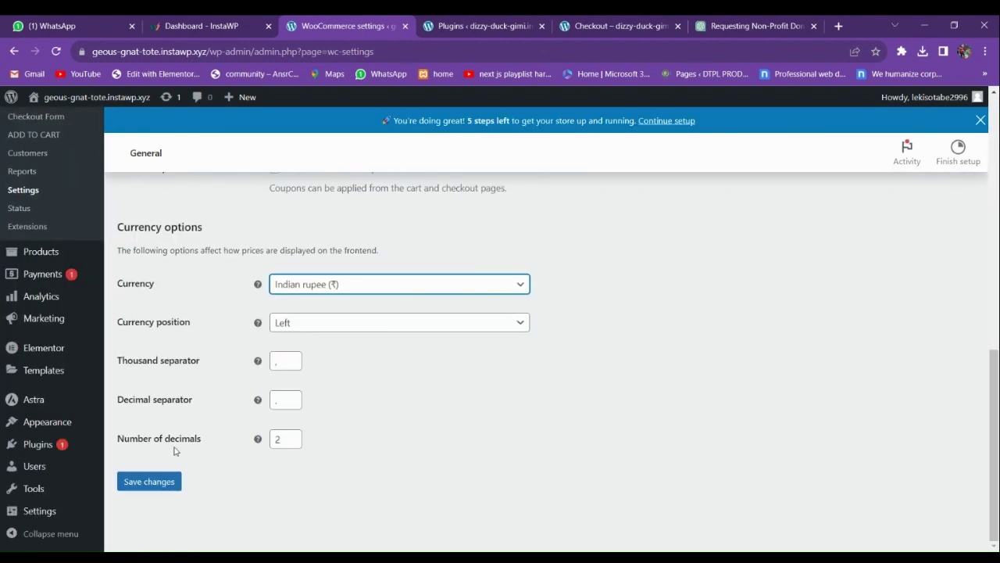
pyautogui.click(144, 481)
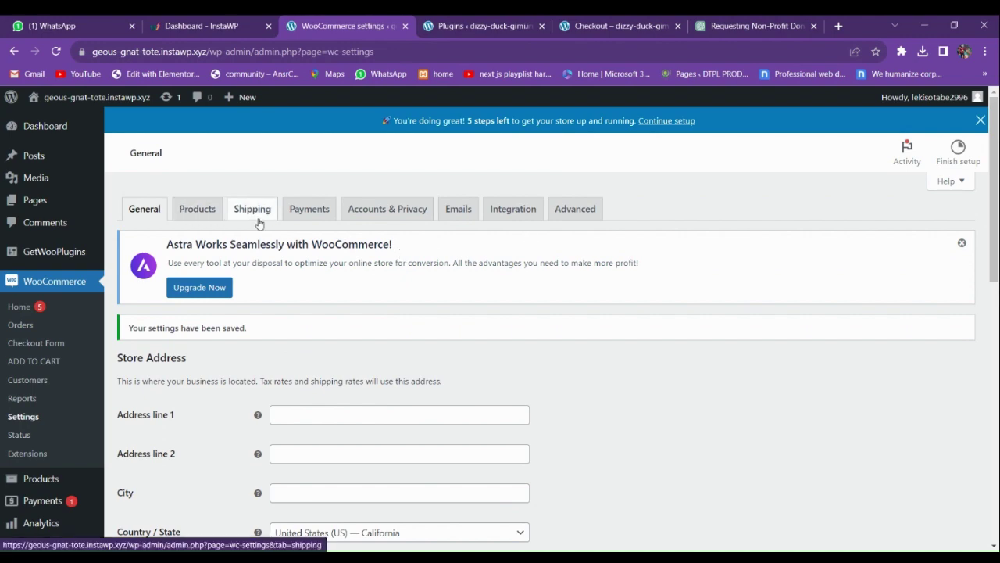
# In the WooCommerce product settings, enable redirecting to the cart page after successful addition
pyautogui.click(197, 210)
pyautogui.scroll(-5, 209, 320)
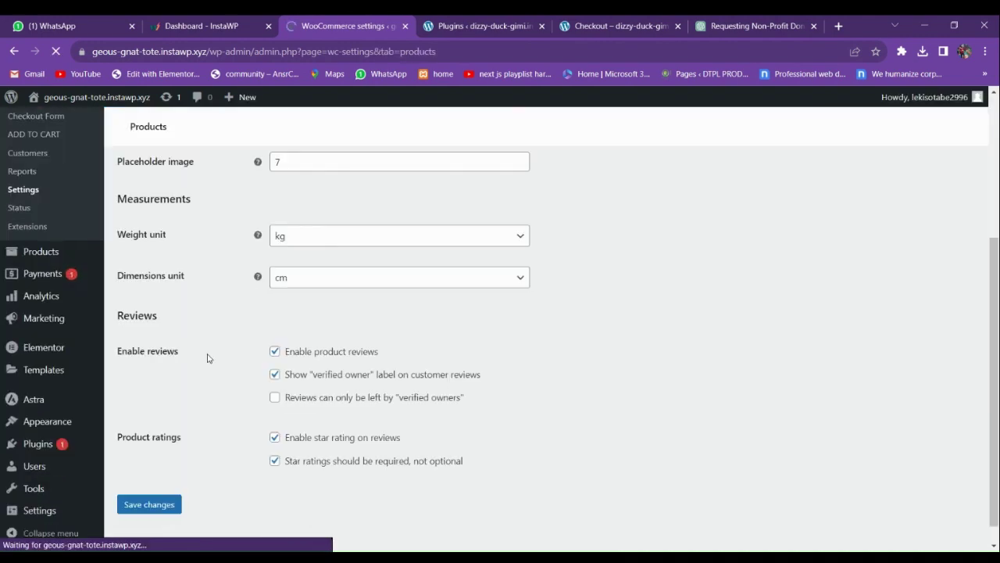
pyautogui.scroll(2, 222, 380)
pyautogui.scroll(-2, 222, 381)
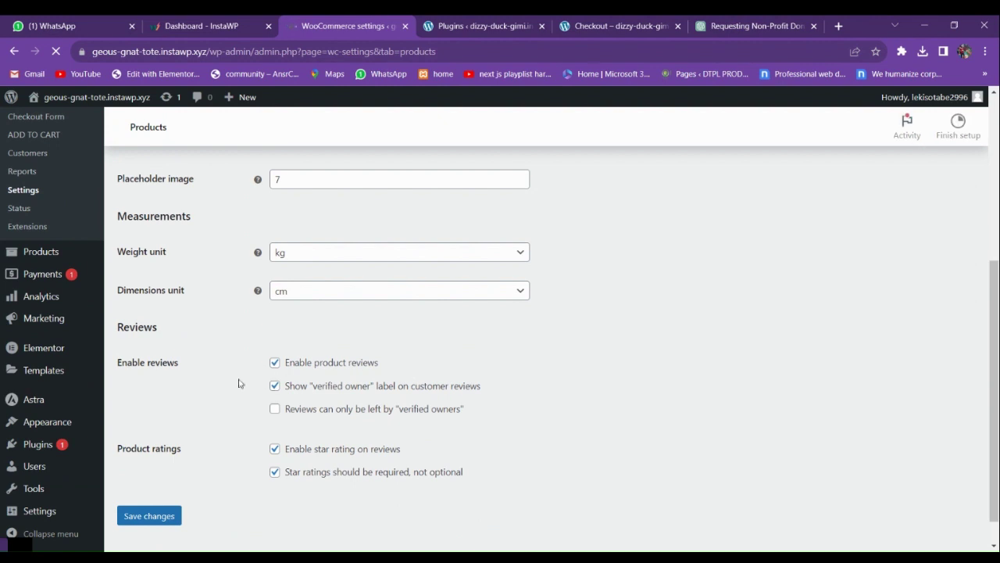
pyautogui.scroll(-3, 237, 351)
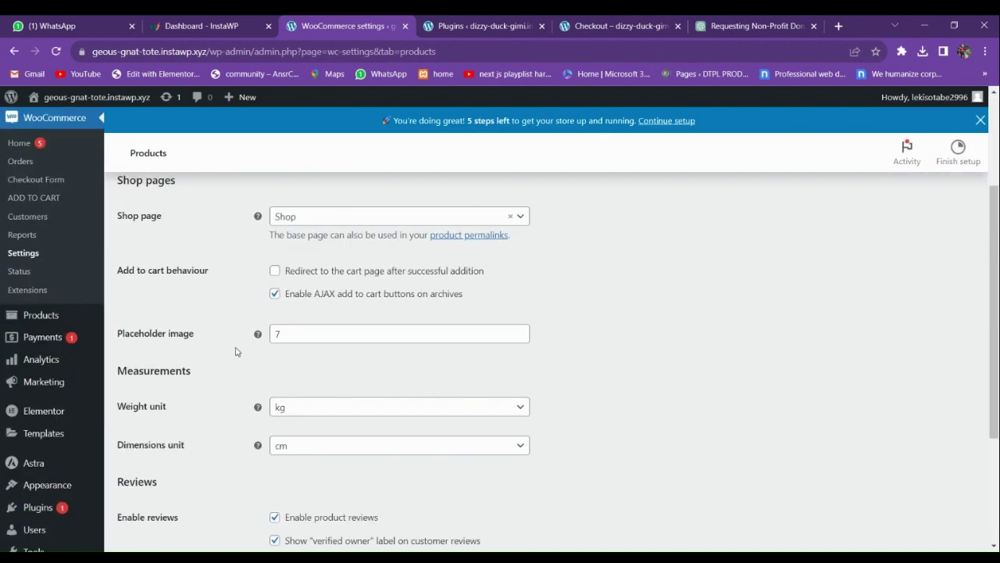
pyautogui.scroll(1, 224, 342)
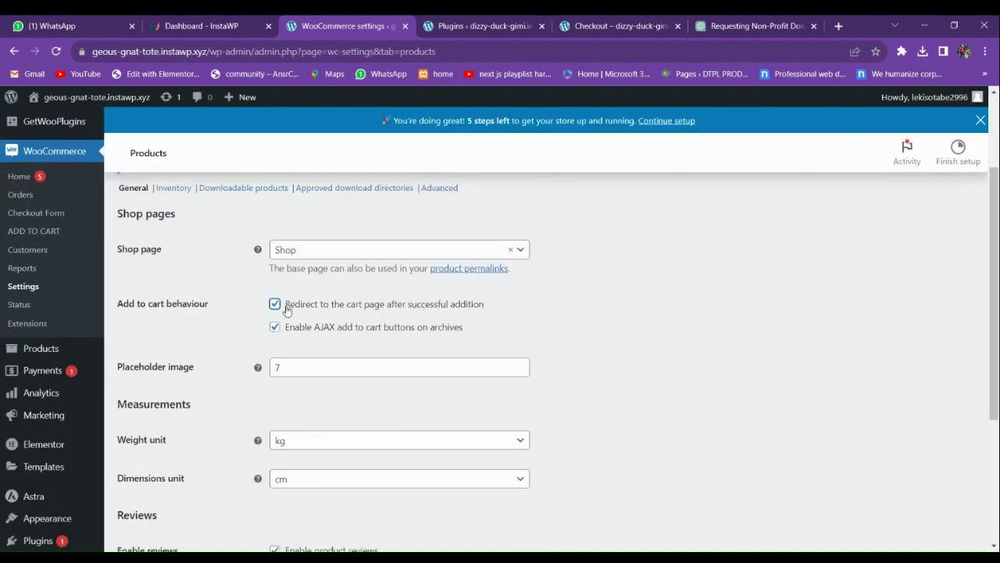
# Disable star ratings on reviews and product reviews in the product settings, and save the changes
pyautogui.scroll(-3, 258, 334)
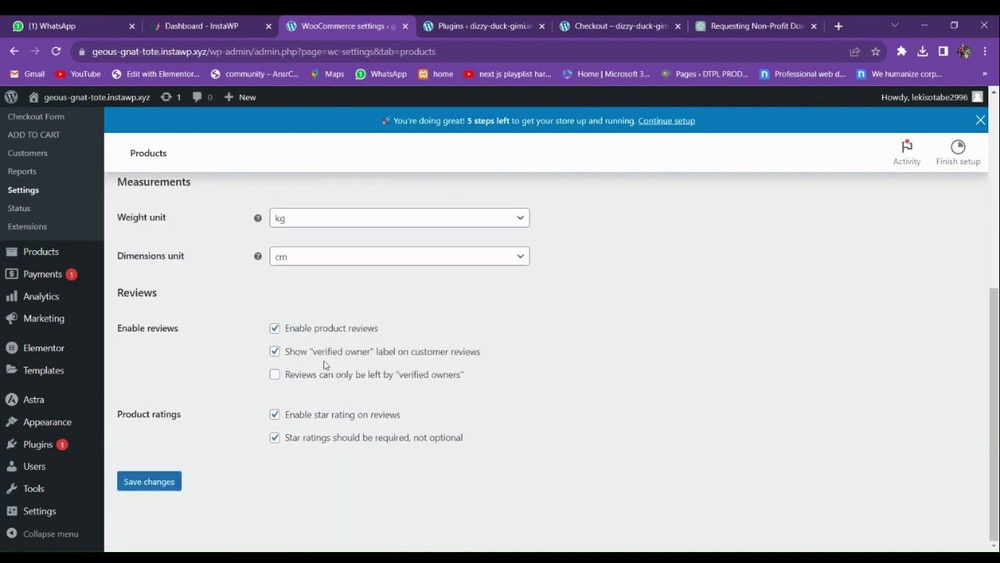
pyautogui.click(275, 416)
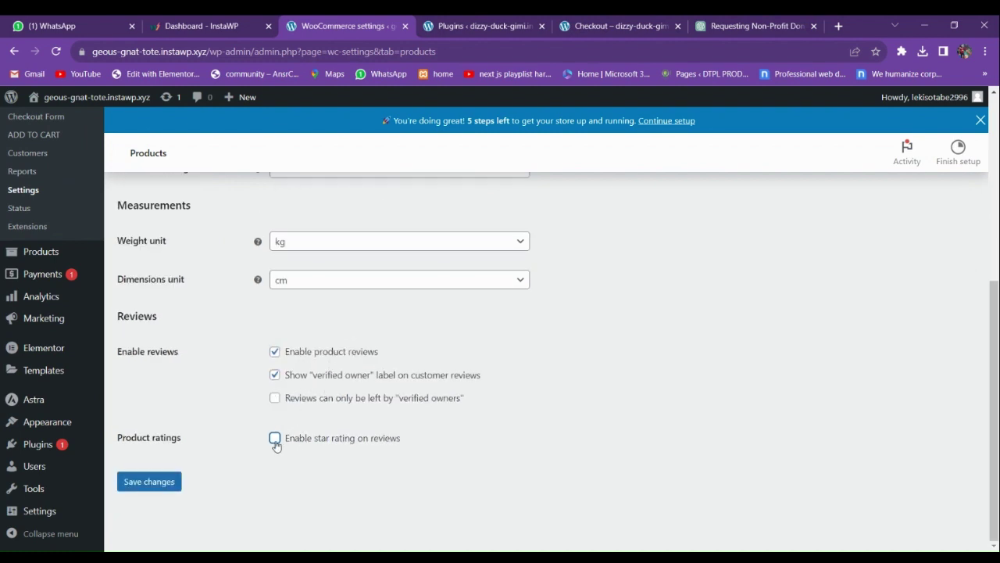
pyautogui.click(279, 354)
pyautogui.click(148, 482)
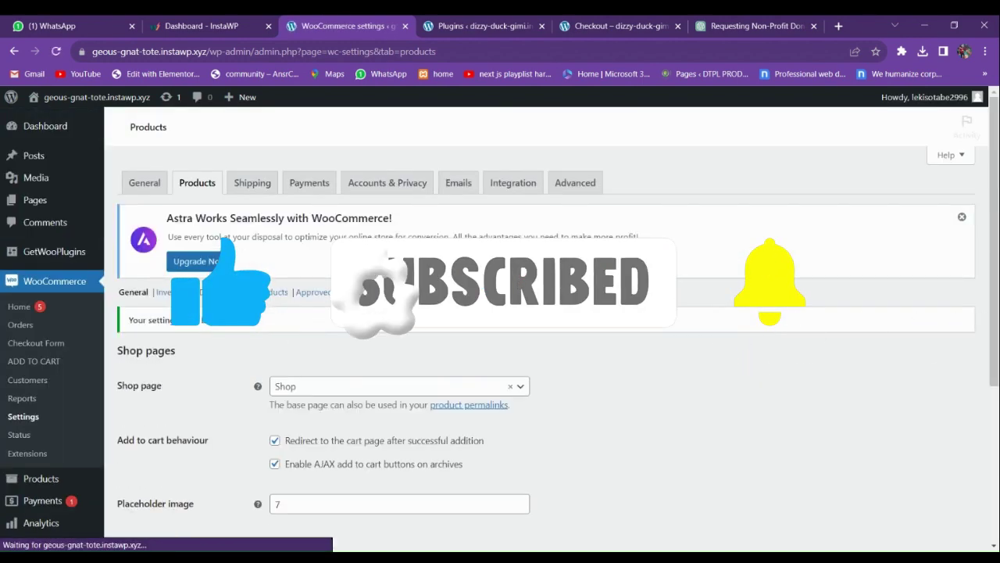
# Open the UPI QR Code payment method's settings, set Payee UPI Address (VPA) to Hide Field and keep the payment complete status On Hold
pyautogui.click(314, 188)
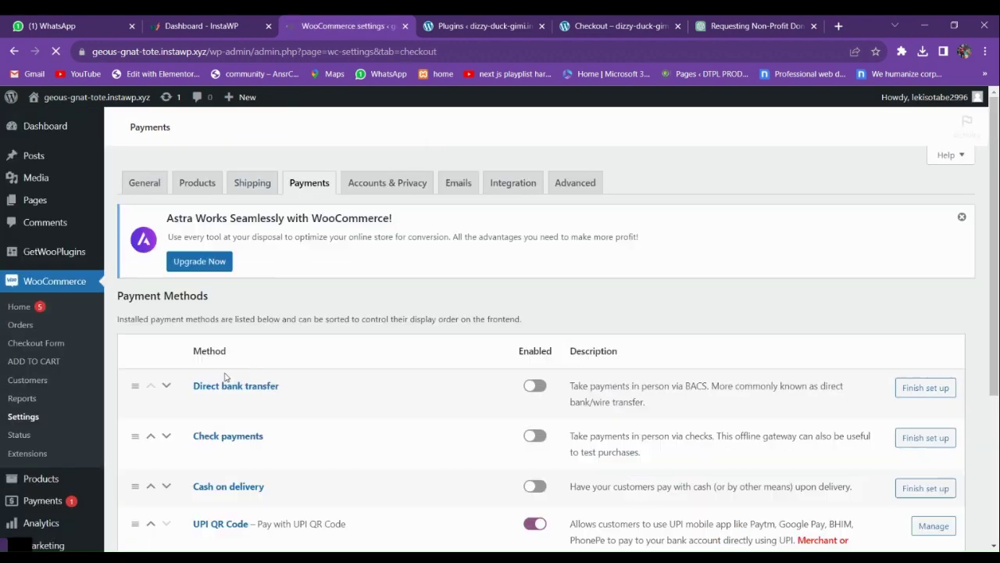
pyautogui.scroll(-3, 242, 414)
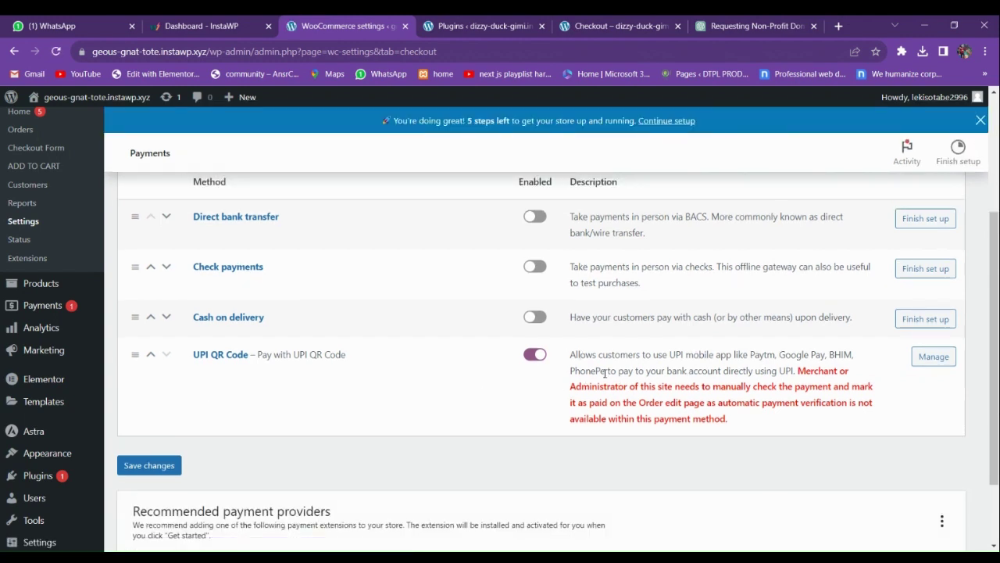
pyautogui.click(934, 356)
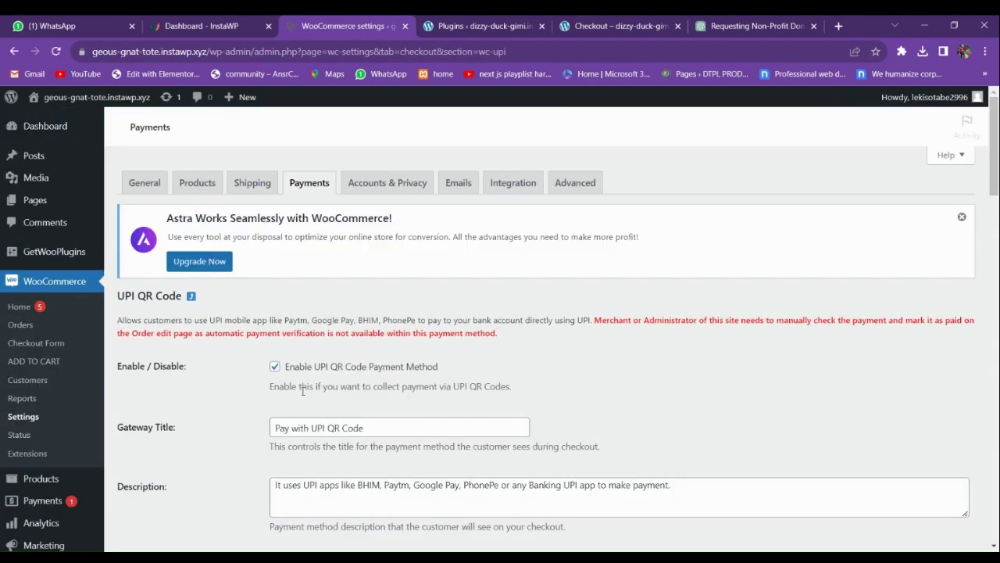
pyautogui.scroll(-3, 302, 390)
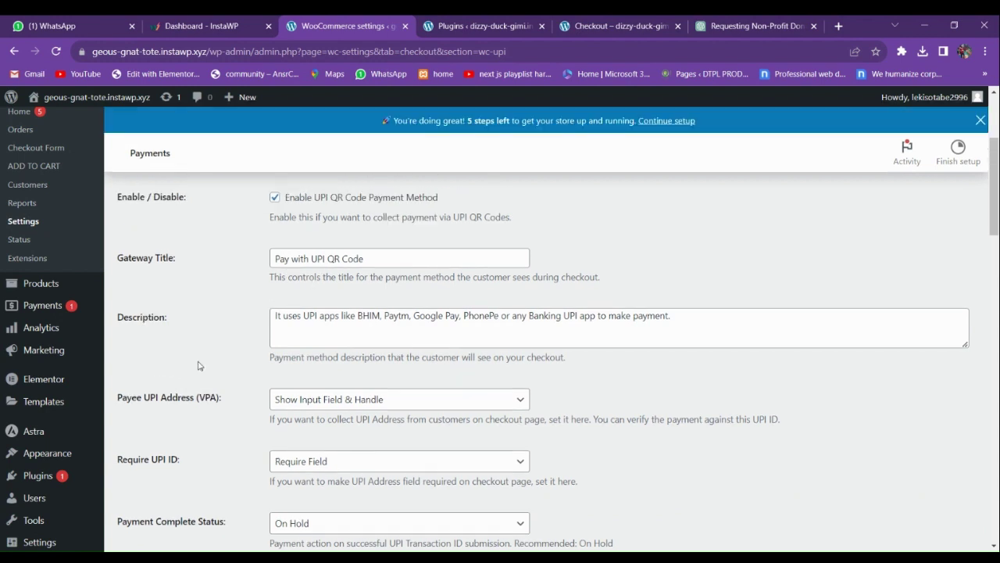
pyautogui.scroll(-2, 290, 288)
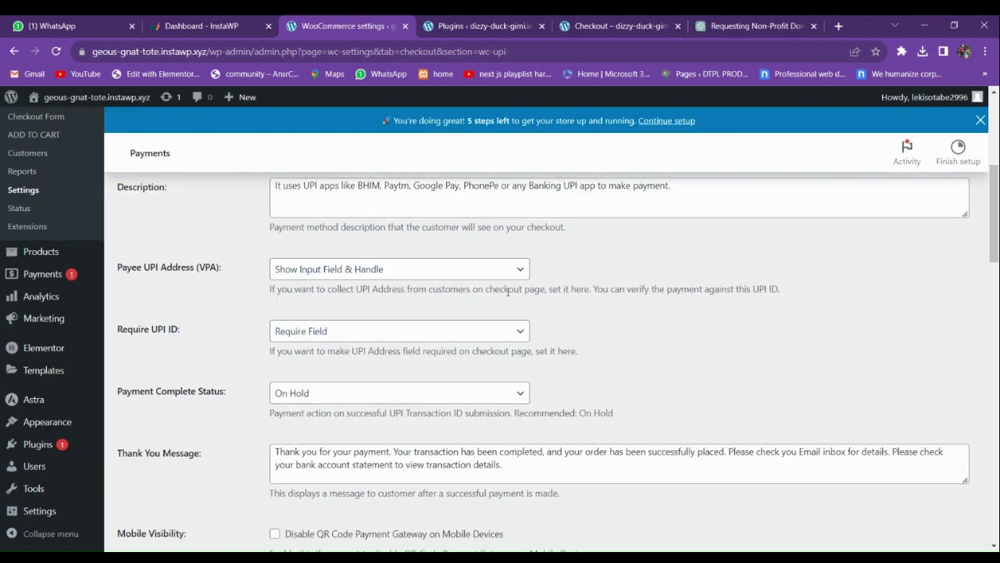
pyautogui.click(398, 271)
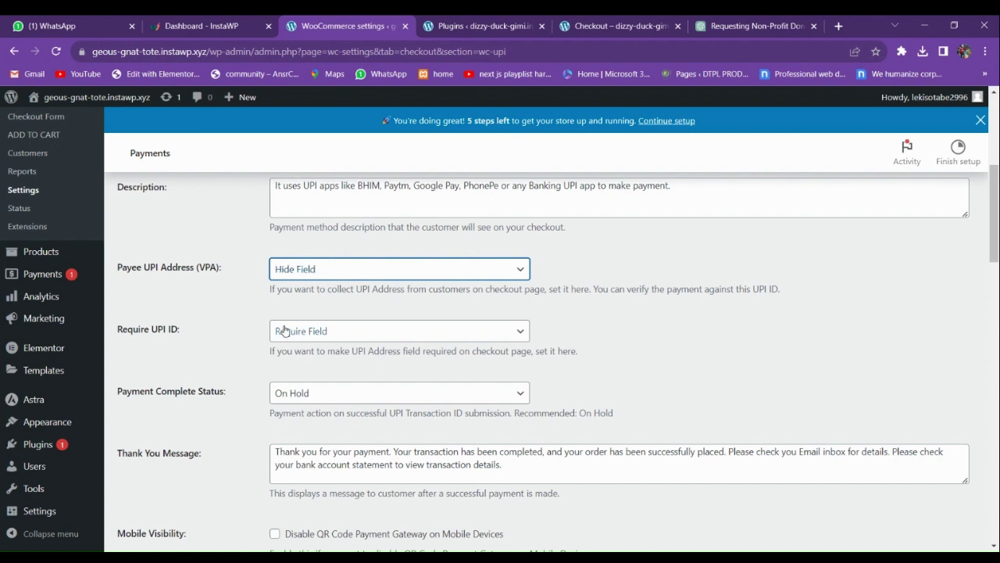
pyautogui.scroll(-1, 284, 331)
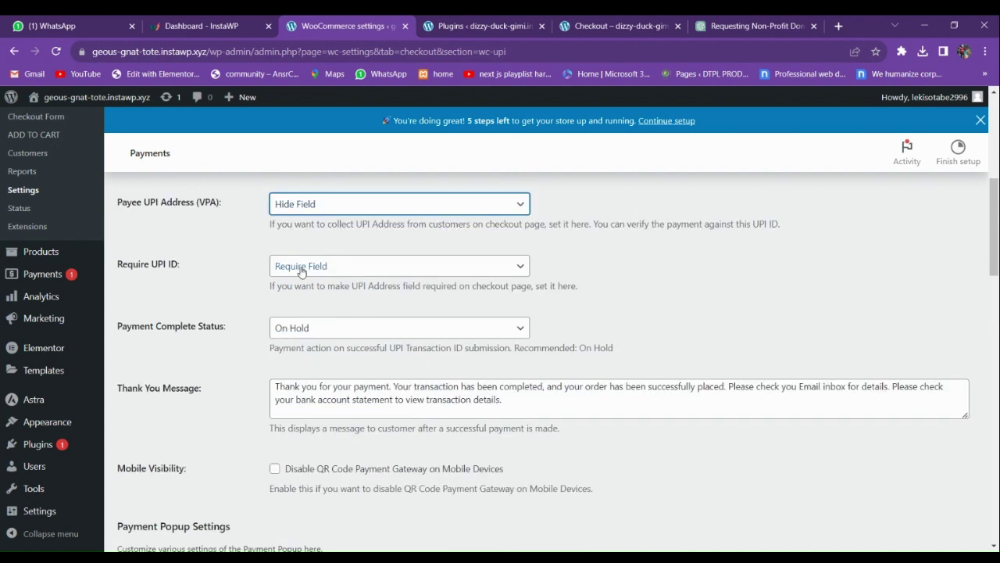
pyautogui.click(293, 325)
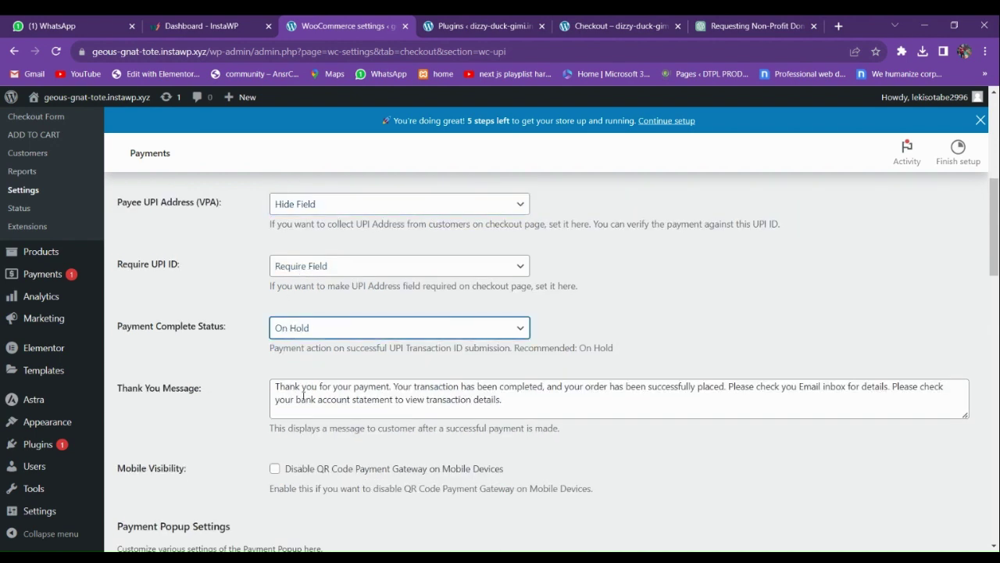
# Fill in the Merchant UPI VPA ID in the payment popup settings and save the UPI QR Code settings
pyautogui.scroll(-3, 268, 377)
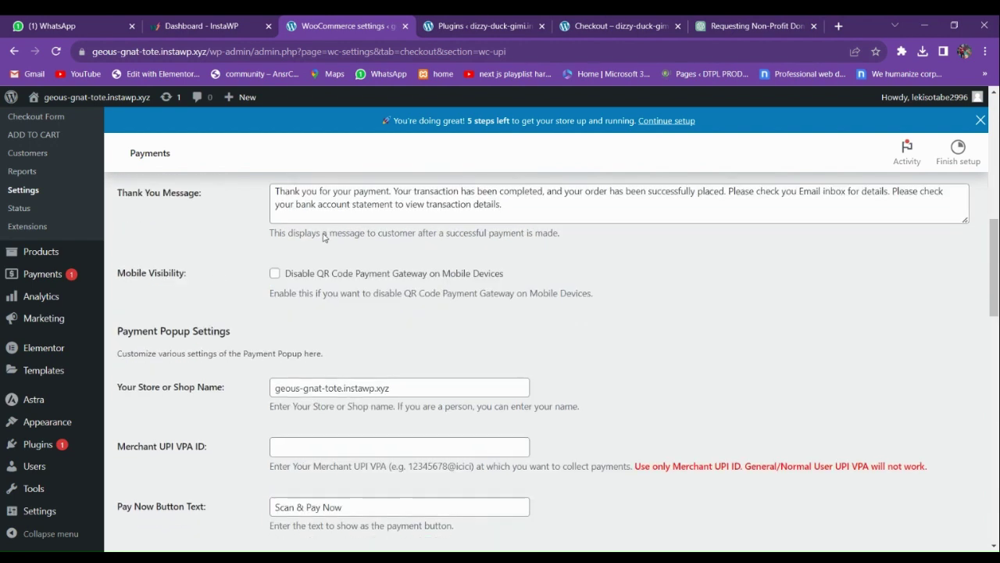
pyautogui.scroll(-2, 297, 364)
pyautogui.click(282, 317)
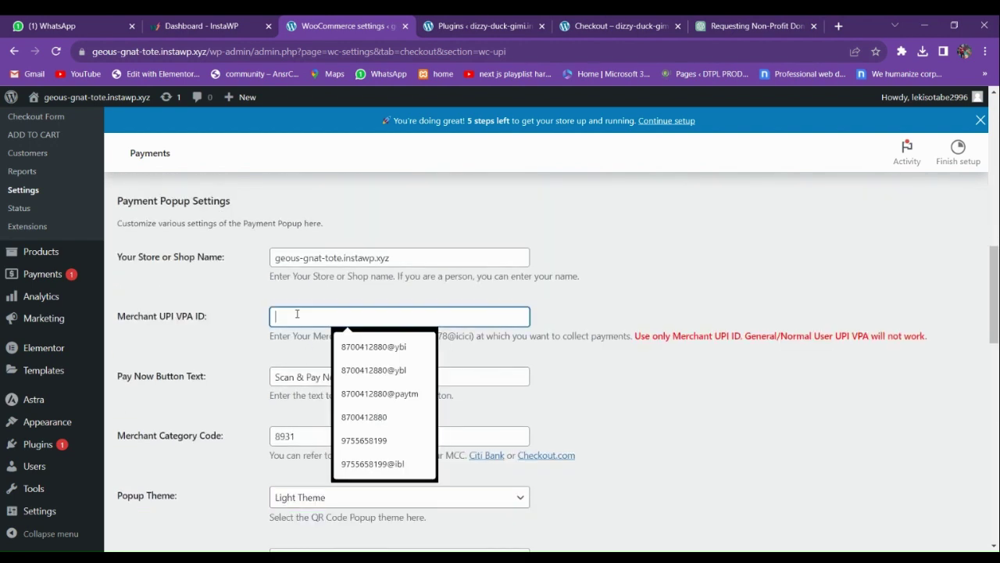
pyautogui.click(393, 370)
pyautogui.scroll(-1, 240, 370)
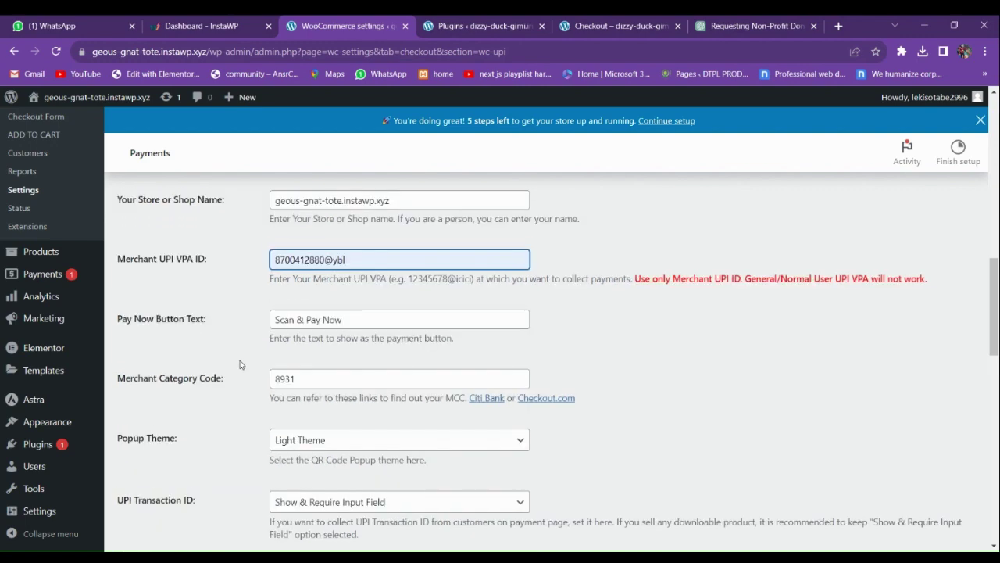
pyautogui.scroll(-5, 328, 326)
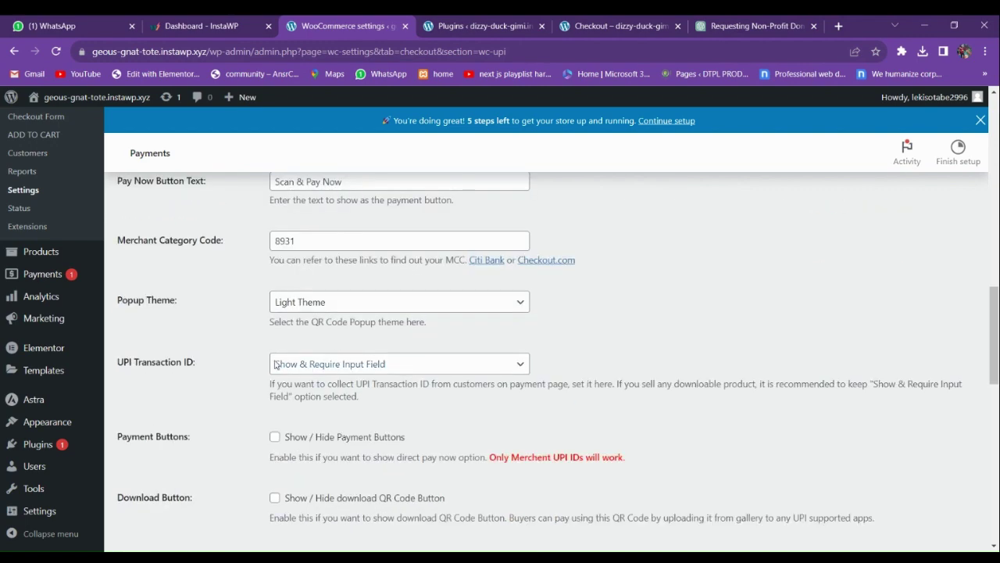
pyautogui.scroll(-7, 282, 382)
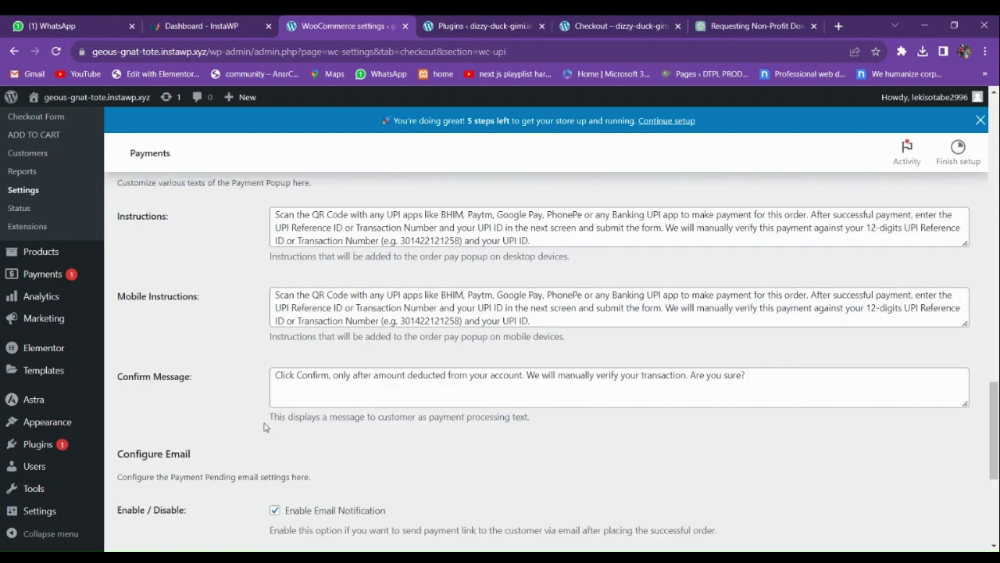
pyautogui.click(149, 517)
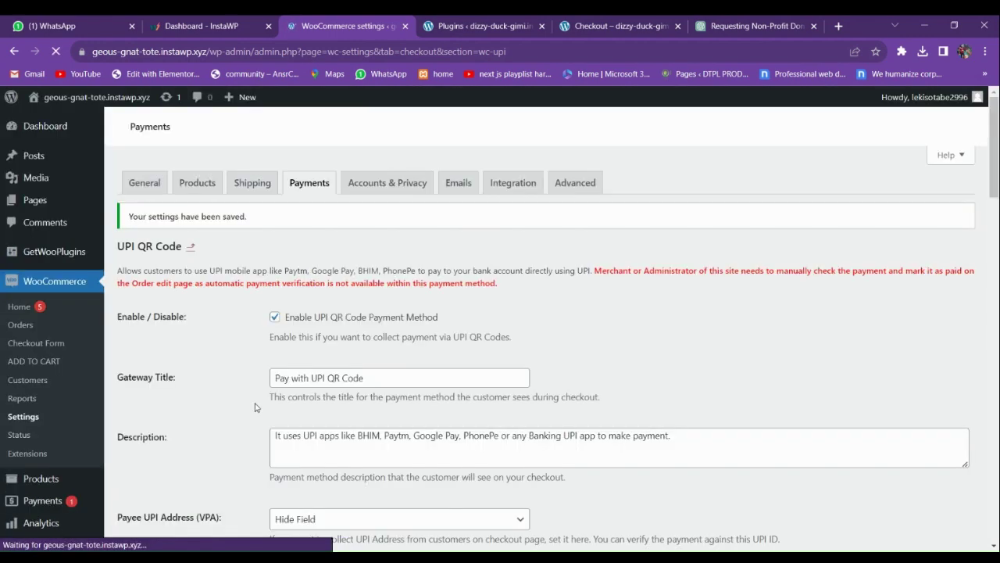
# Review the saved UPI QR Code settings, including the payment popup section with the merchant UPI ID
pyautogui.scroll(-6, 273, 374)
pyautogui.scroll(6, 274, 373)
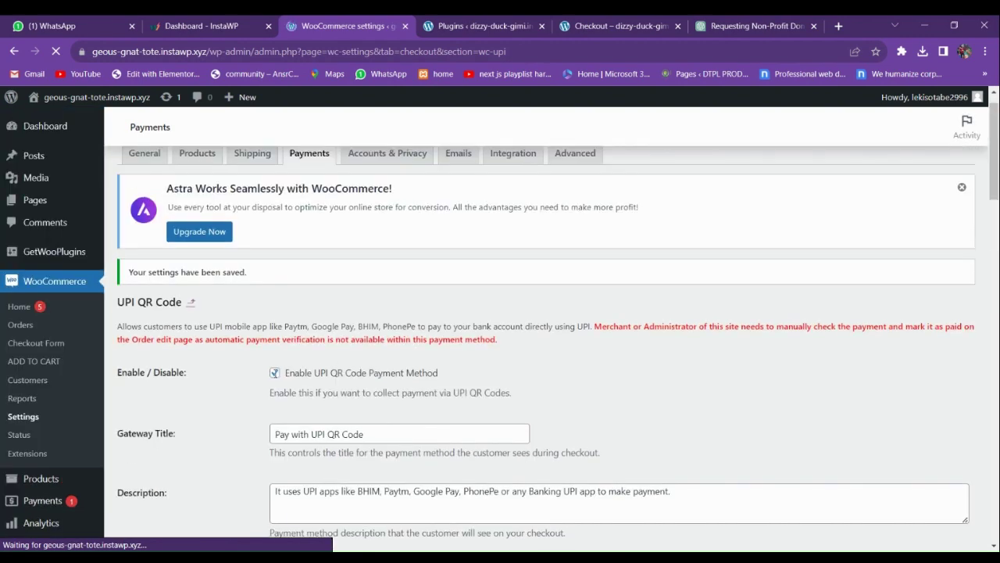
pyautogui.scroll(-6, 275, 378)
pyautogui.scroll(-3, 275, 377)
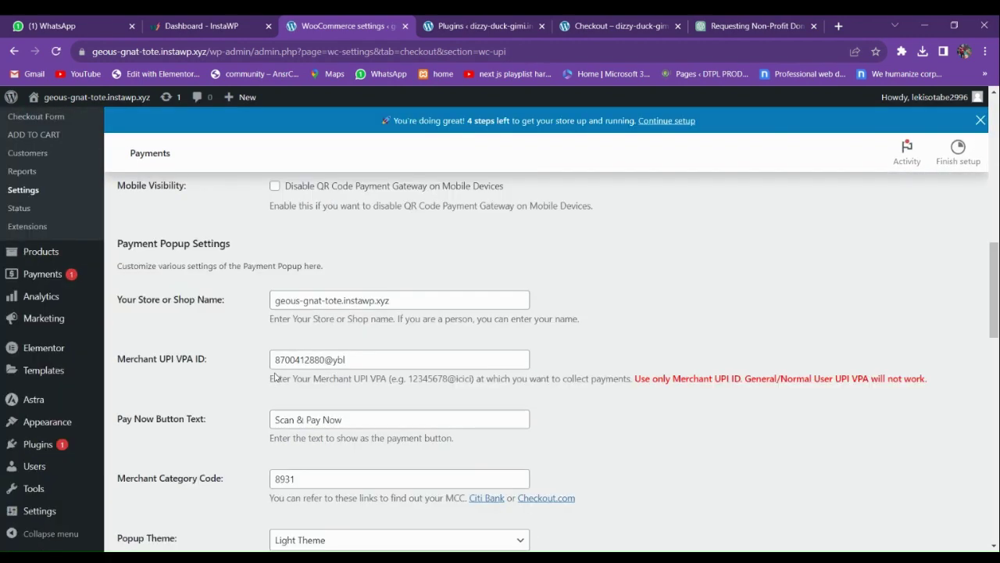
pyautogui.scroll(4, 275, 378)
pyautogui.scroll(2, 44, 381)
pyautogui.scroll(-4, 45, 382)
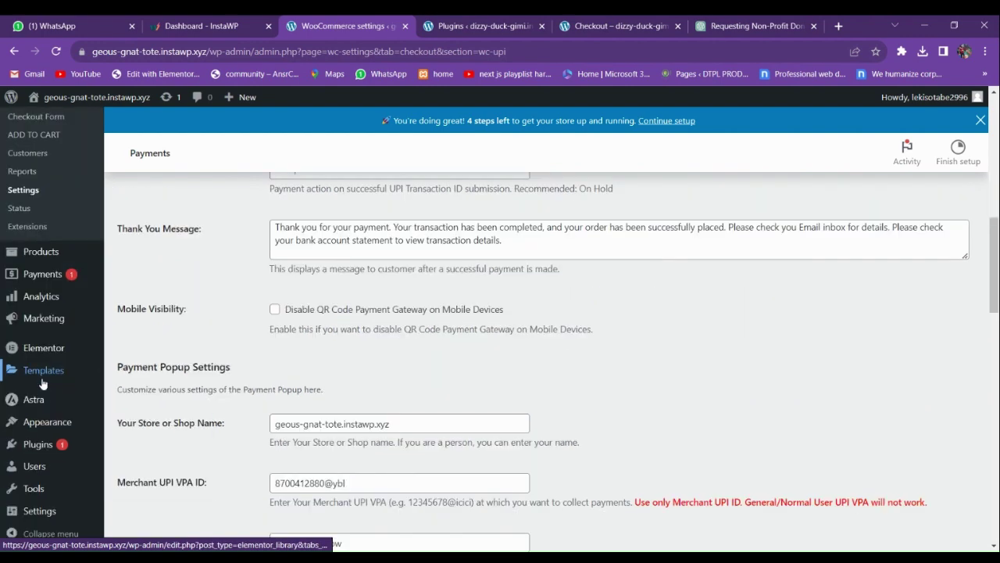
pyautogui.scroll(1, 44, 381)
pyautogui.scroll(-1, 43, 382)
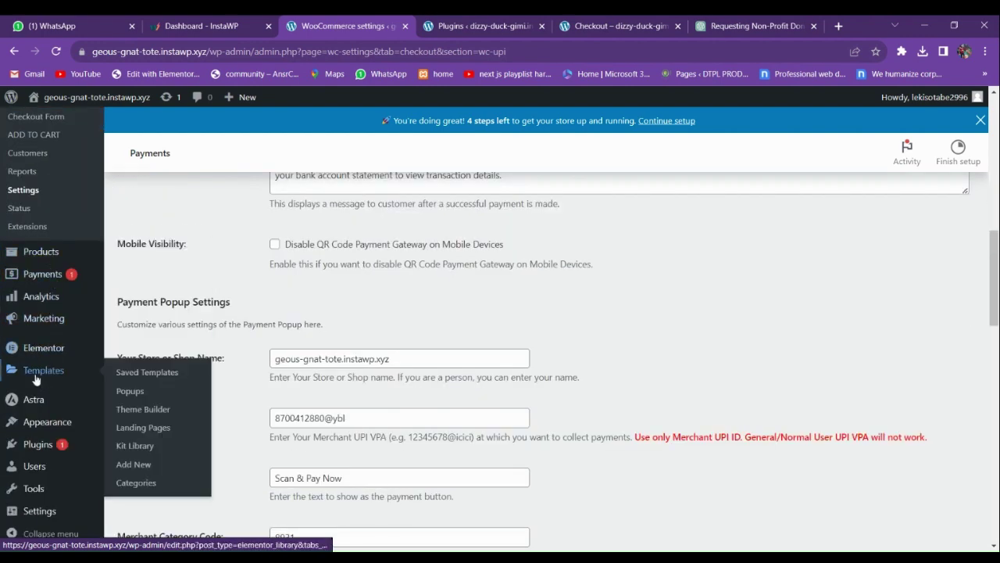
# Open the Elementor Theme Builder in a new browser tab and switch to it
pyautogui.rightClick(151, 408)
pyautogui.click(172, 420)
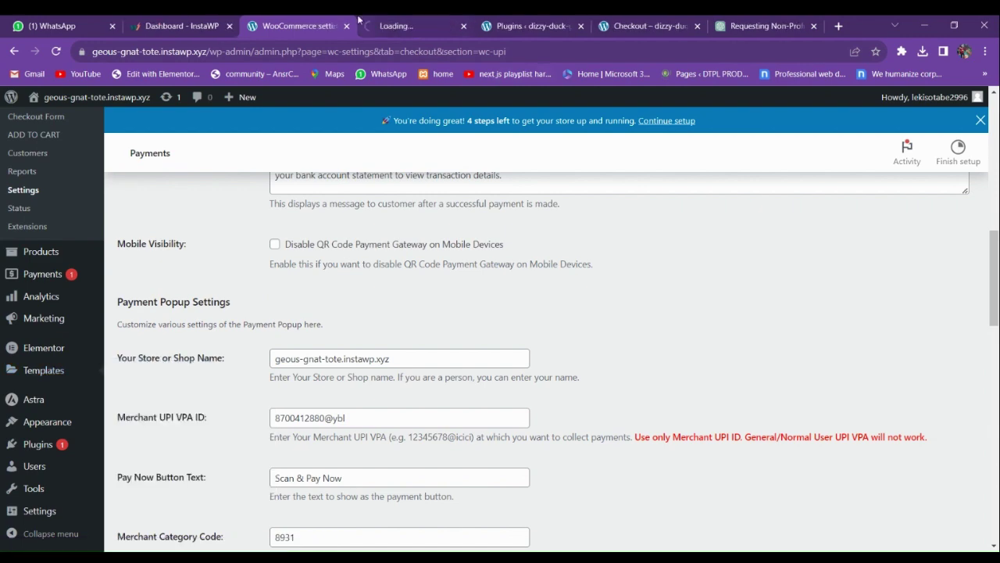
pyautogui.click(400, 26)
pyautogui.click(352, 22)
pyautogui.click(400, 26)
pyautogui.click(350, 19)
pyautogui.click(400, 26)
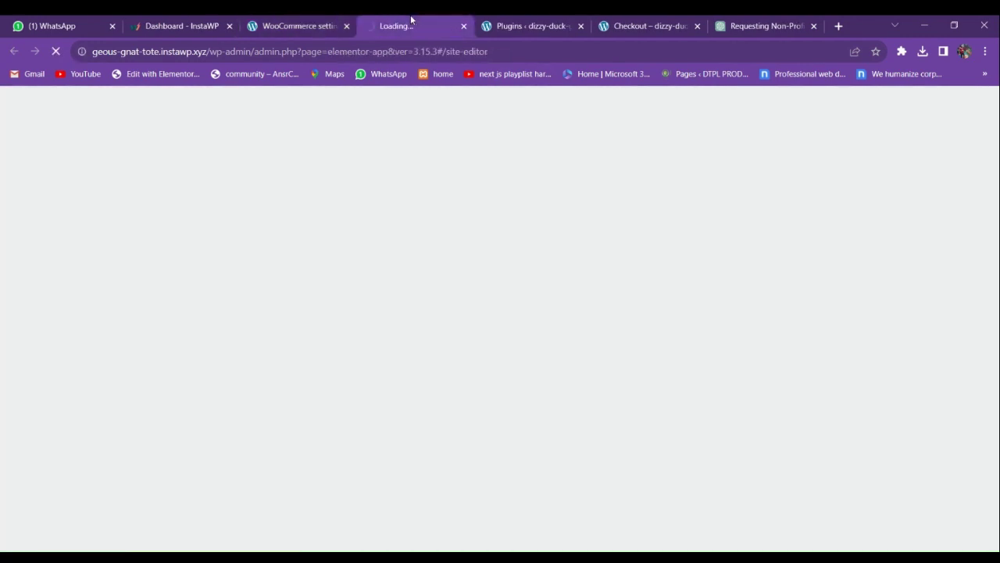
pyautogui.click(671, 24)
pyautogui.click(453, 24)
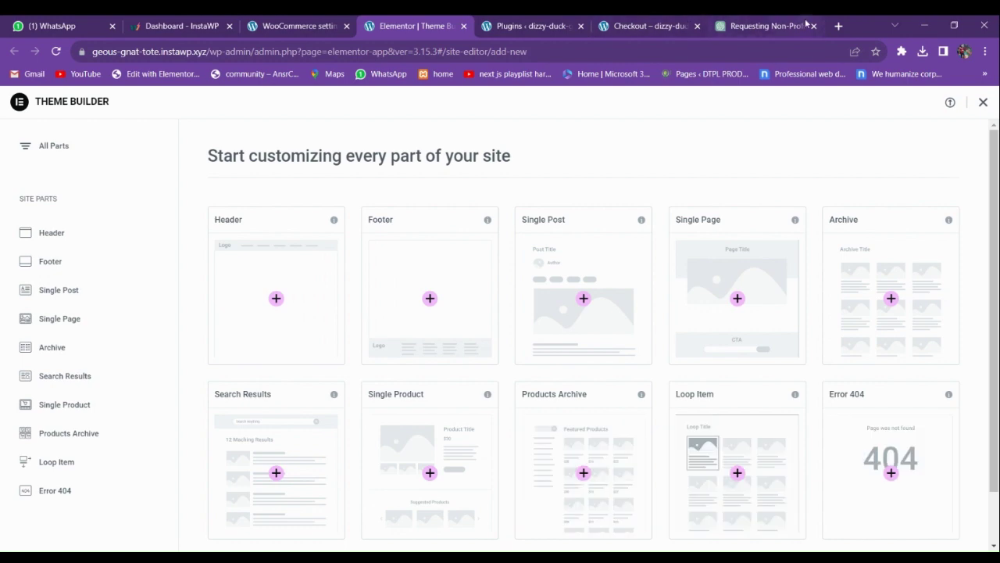
# Open unsplash.com in a new browser tab and search its photos for "poor"
pyautogui.click(838, 27)
pyautogui.write('un')
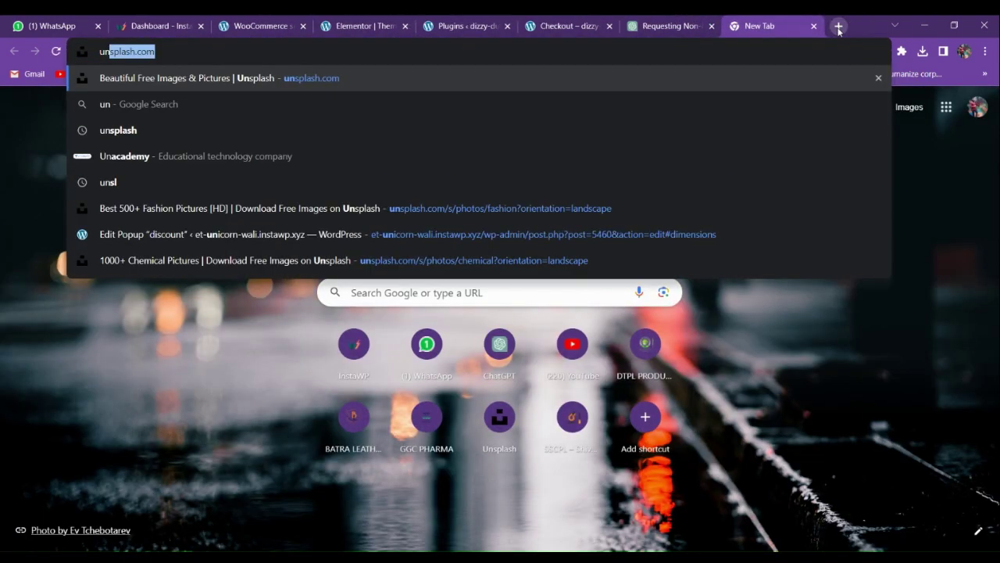
pyautogui.press('Return')
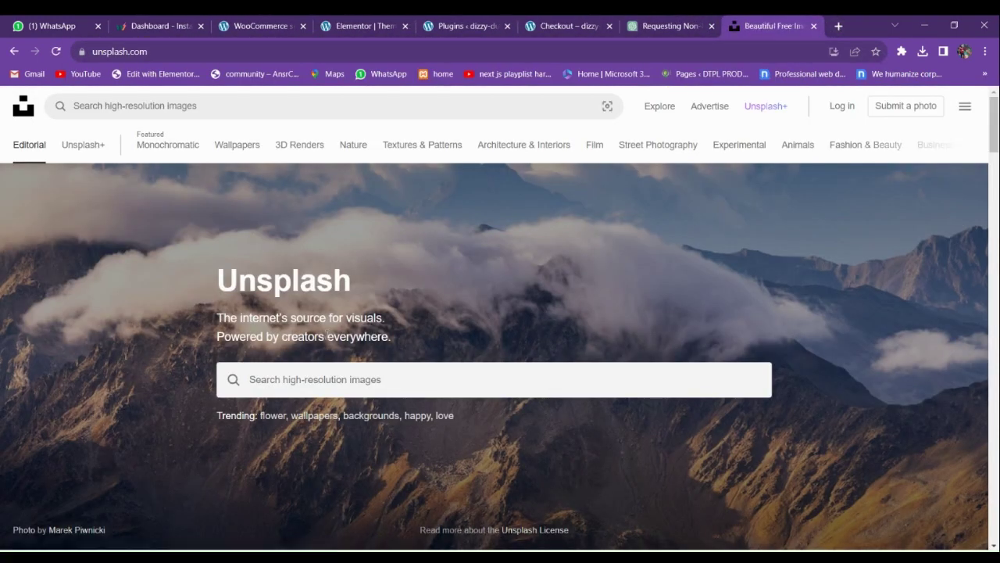
pyautogui.click(224, 110)
pyautogui.write('donat')
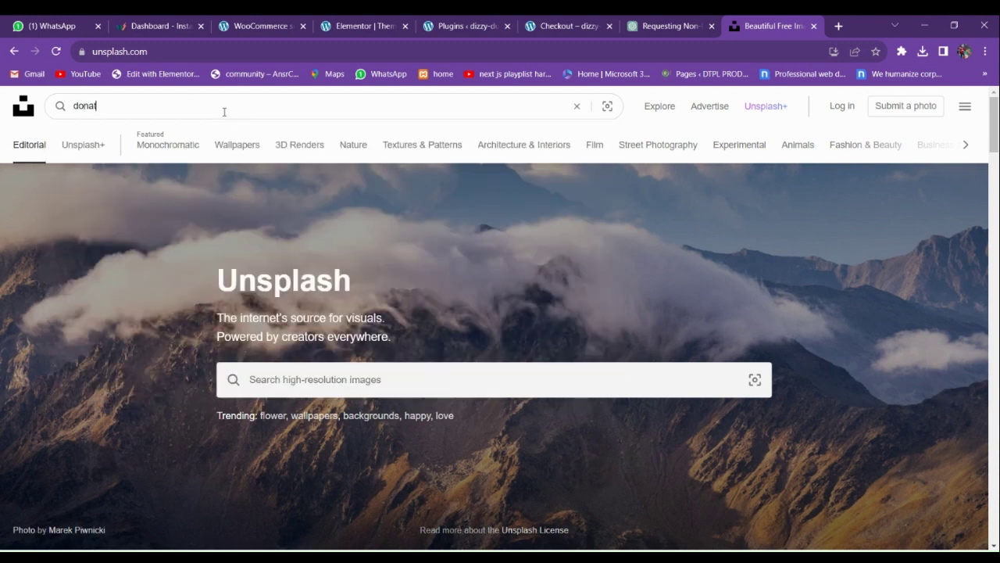
pyautogui.write('e')
pyautogui.press('BackSpace')
pyautogui.press('BackSpace')
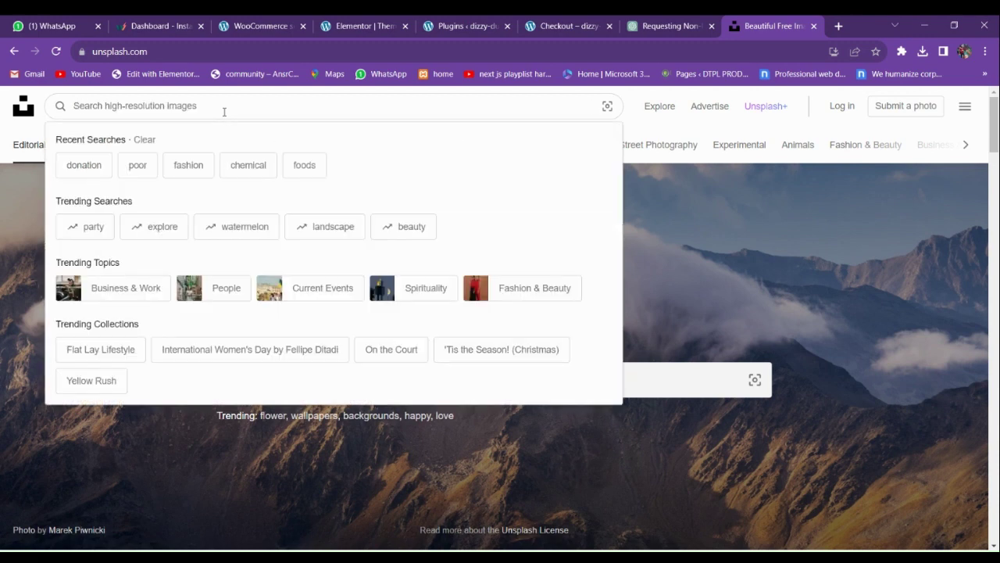
pyautogui.write('poor')
pyautogui.press('Return')
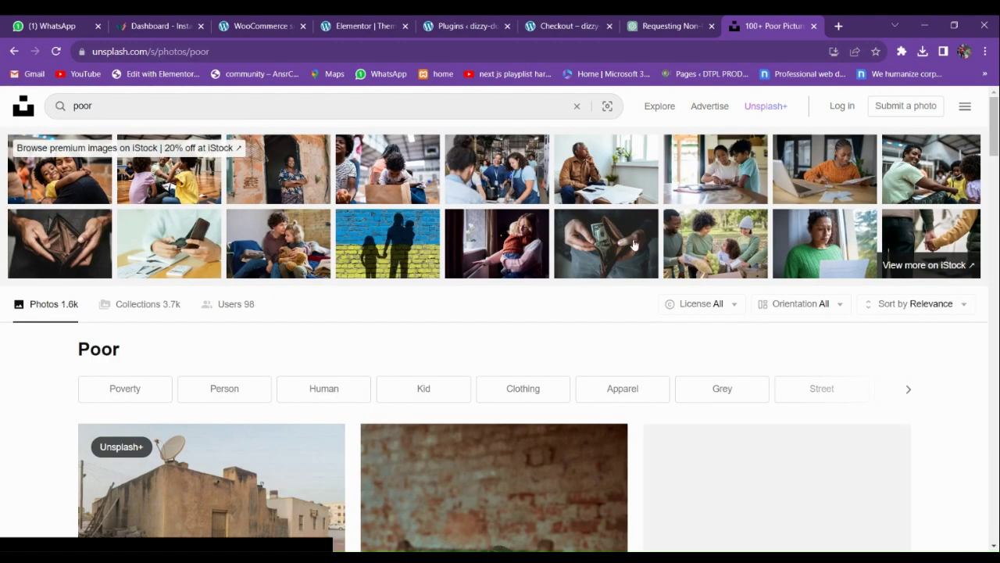
# Filter the "poor" photo results to landscape orientation
pyautogui.scroll(-5, 489, 355)
pyautogui.scroll(5, 556, 267)
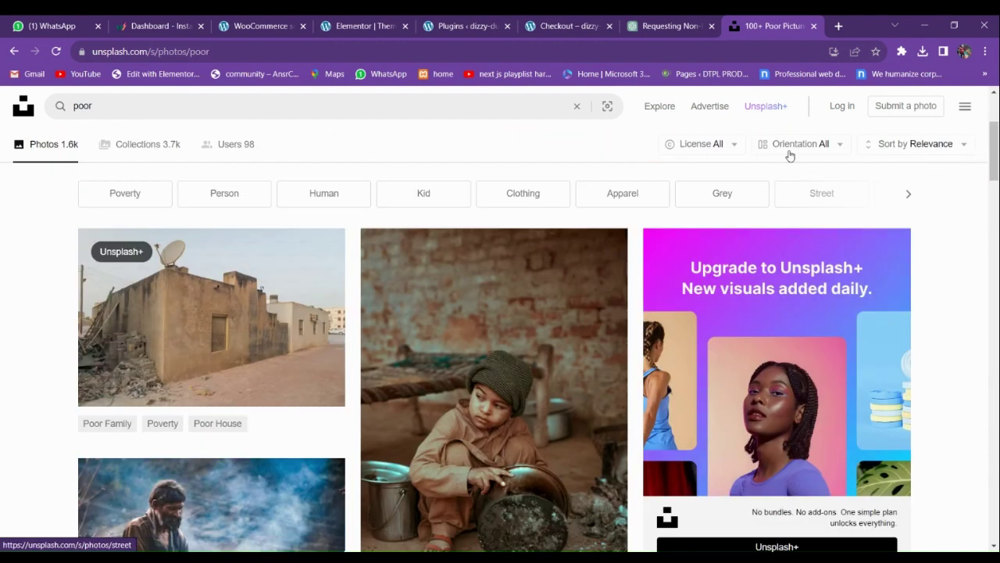
pyautogui.click(789, 149)
pyautogui.click(791, 226)
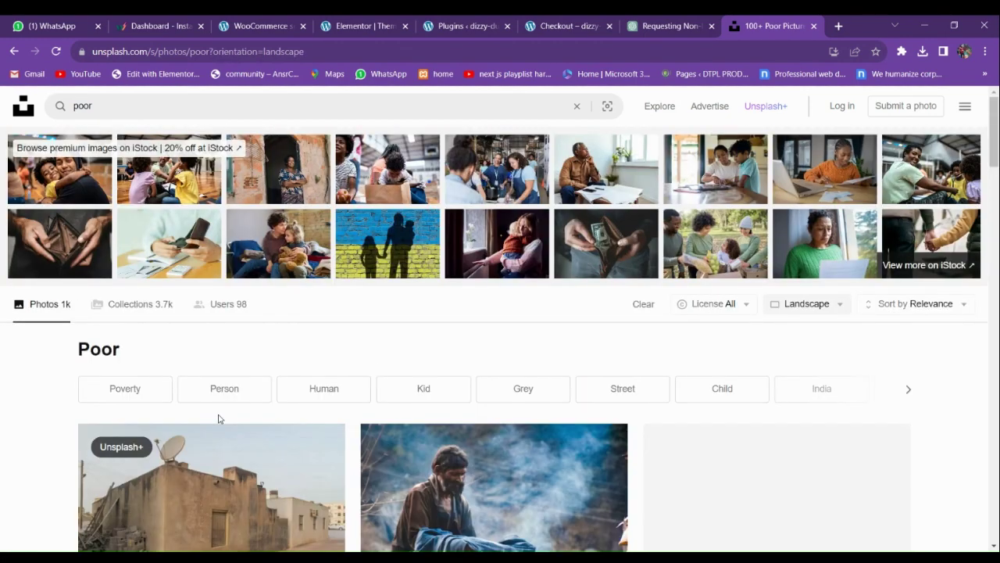
# Find the photo of five smiling children in the results and download it at 1920 by 1280 pixels
pyautogui.scroll(-3, 382, 367)
pyautogui.scroll(-3, 394, 383)
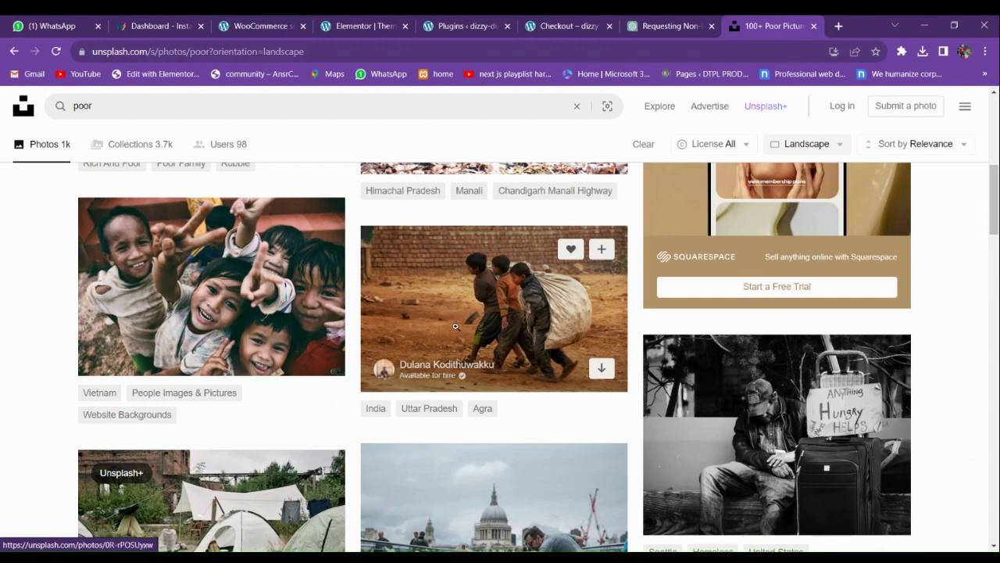
pyautogui.click(235, 297)
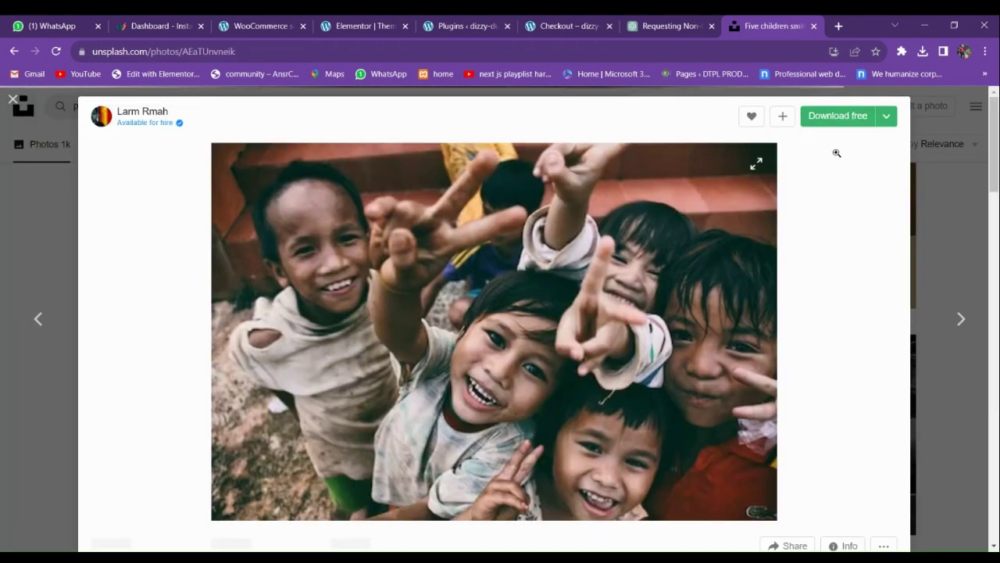
pyautogui.click(886, 122)
pyautogui.click(884, 178)
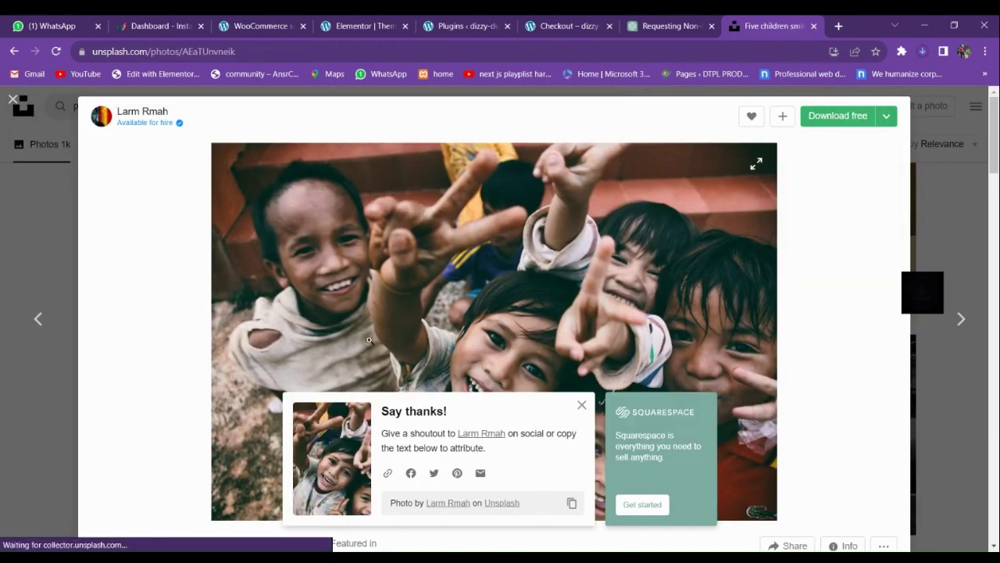
# Switch to the Theme Builder browser tab and create a new Single Product template
pyautogui.click(265, 23)
pyautogui.click(373, 24)
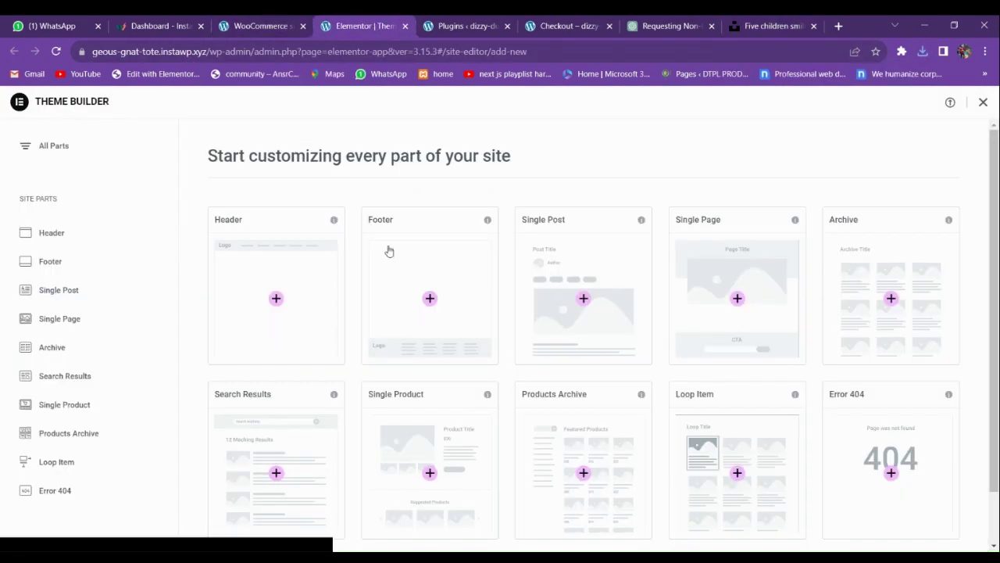
pyautogui.click(92, 403)
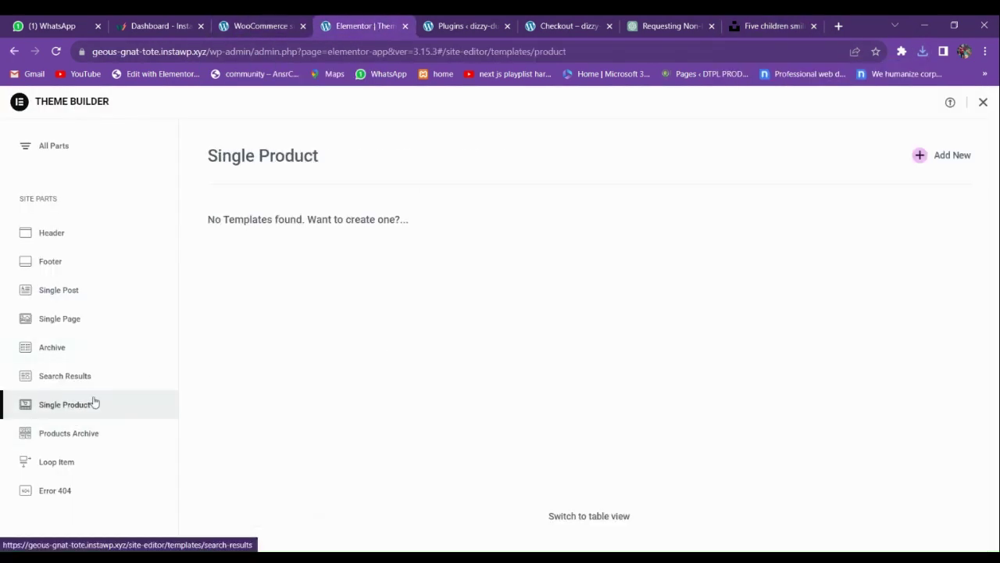
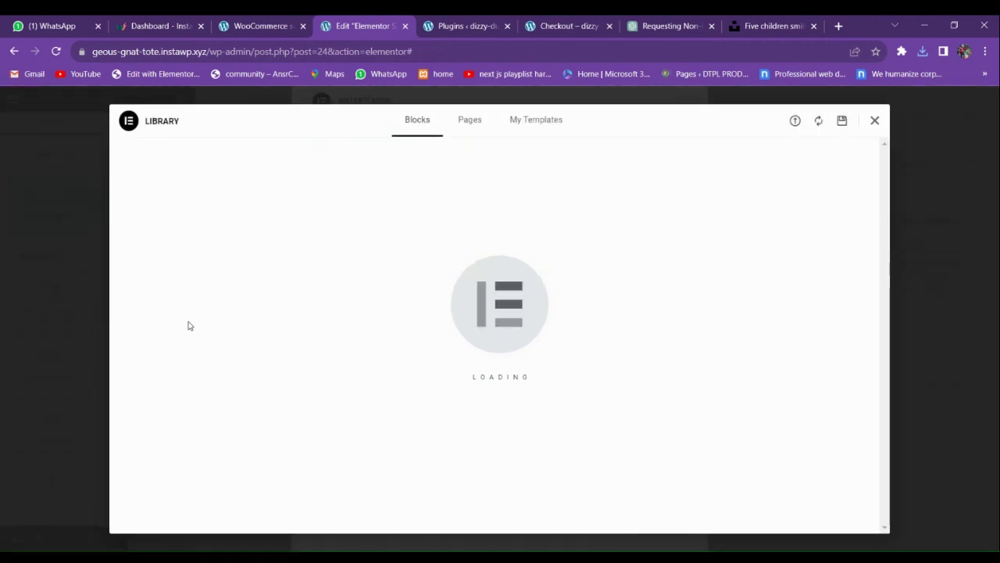
# Dismiss the template library and add a single-column container to the blank product template
pyautogui.click(873, 121)
pyautogui.click(682, 103)
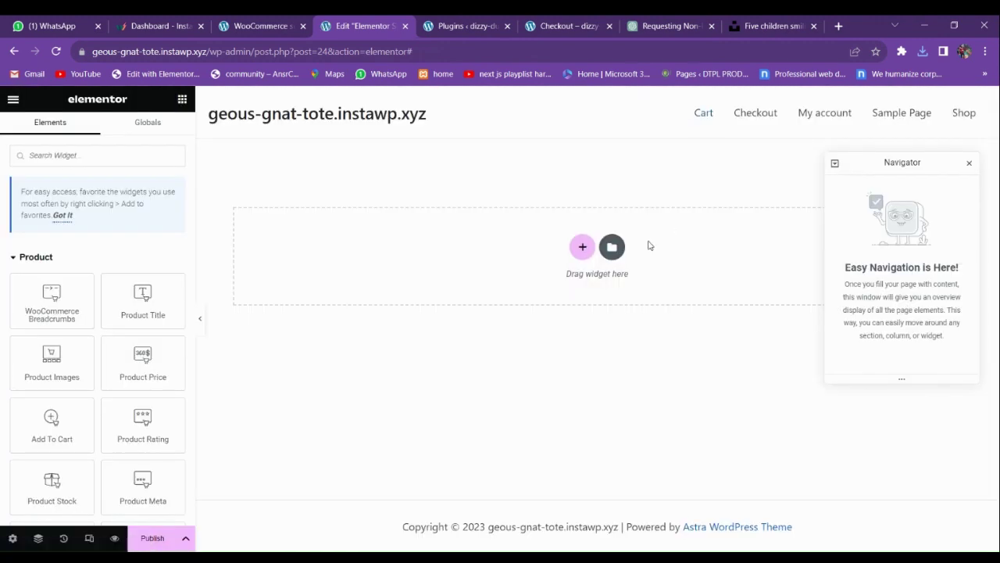
pyautogui.click(582, 244)
pyautogui.click(418, 277)
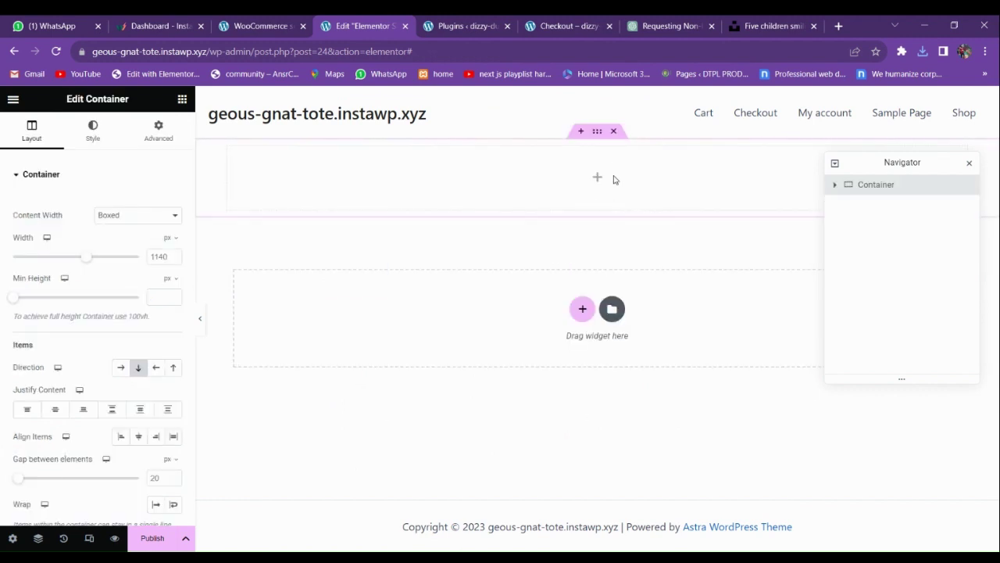
# Give the container a classic background using the downloaded children photo, uploaded from the Downloads folder
pyautogui.click(87, 144)
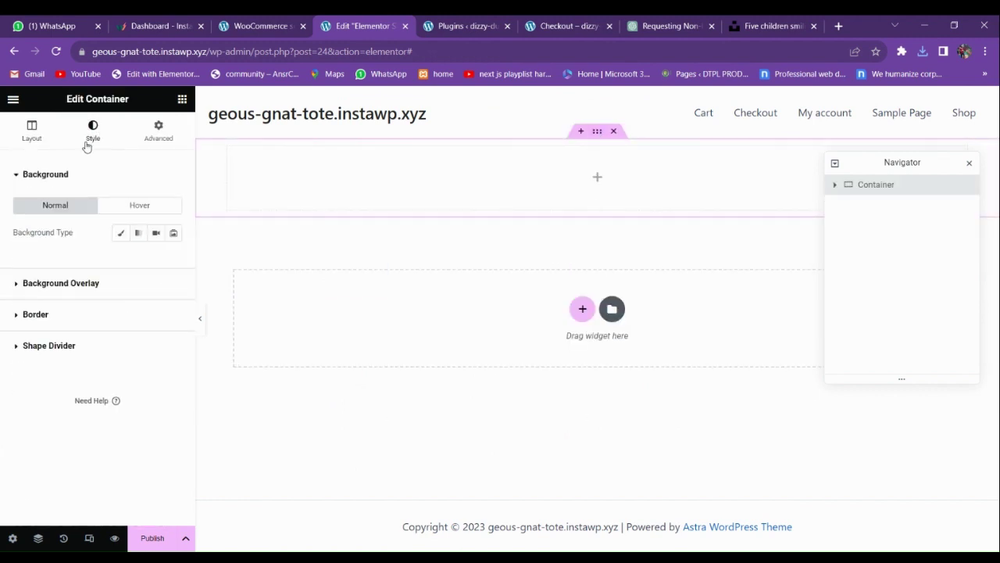
pyautogui.click(121, 233)
pyautogui.click(100, 333)
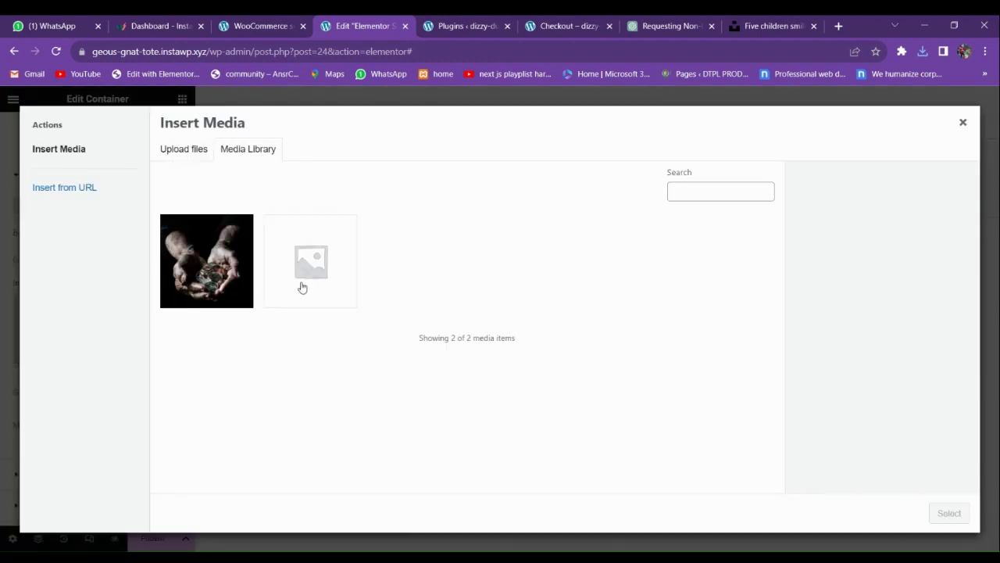
pyautogui.click(199, 150)
pyautogui.click(574, 335)
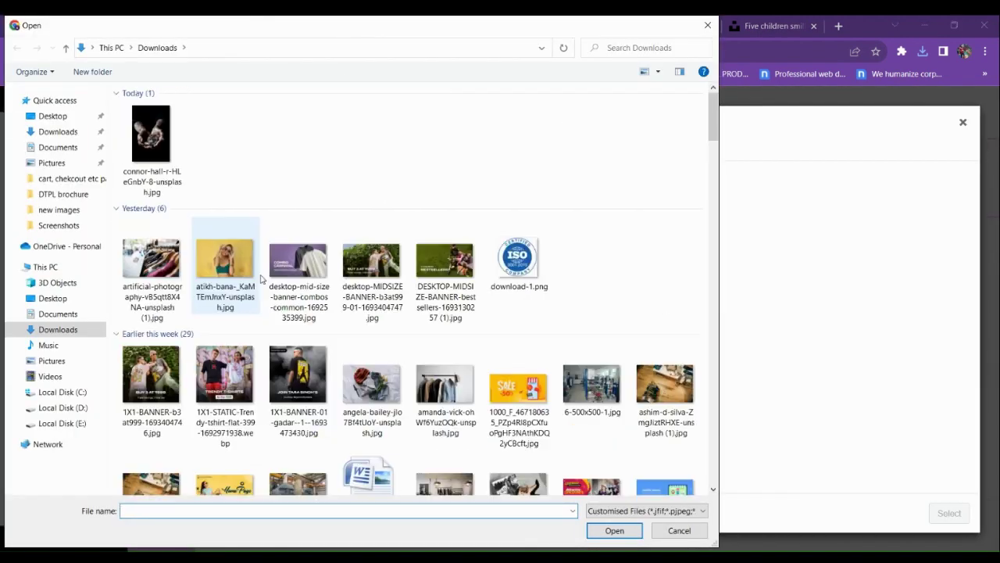
pyautogui.doubleClick(151, 141)
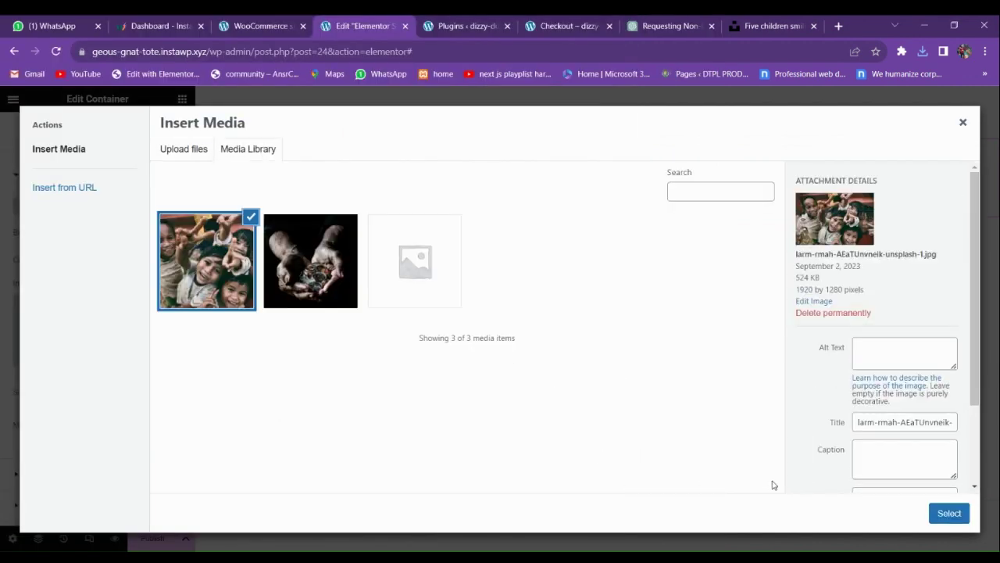
pyautogui.click(947, 513)
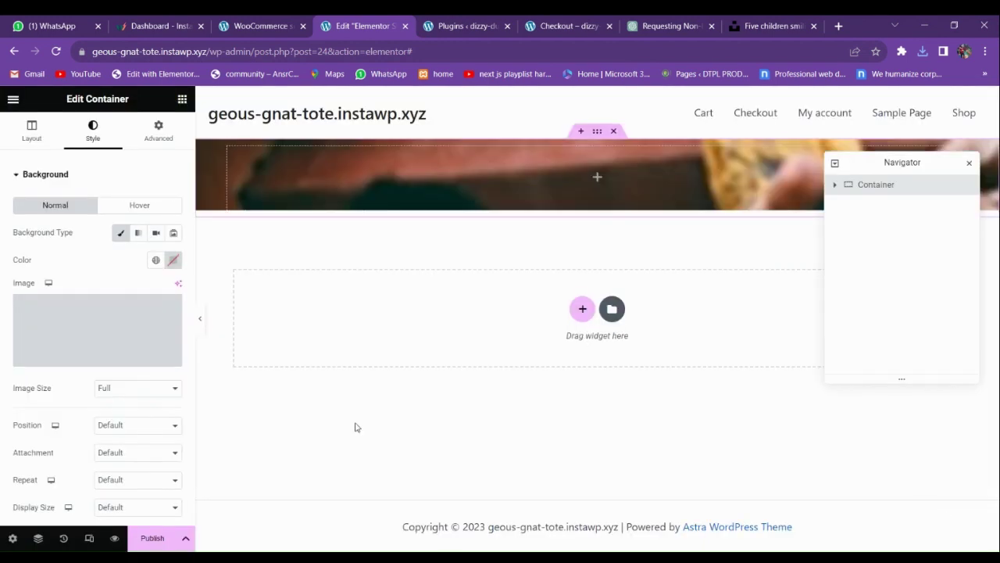
# Set the container's background position to Center Center, its display size to Cover, and its minimum height to 400 px
pyautogui.scroll(-3, 54, 344)
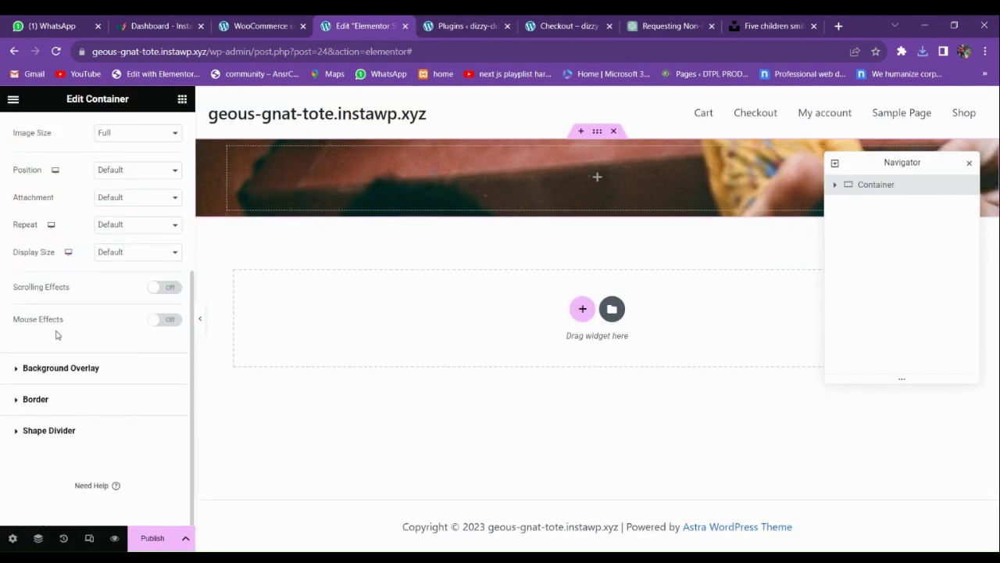
pyautogui.scroll(1, 56, 322)
pyautogui.click(114, 278)
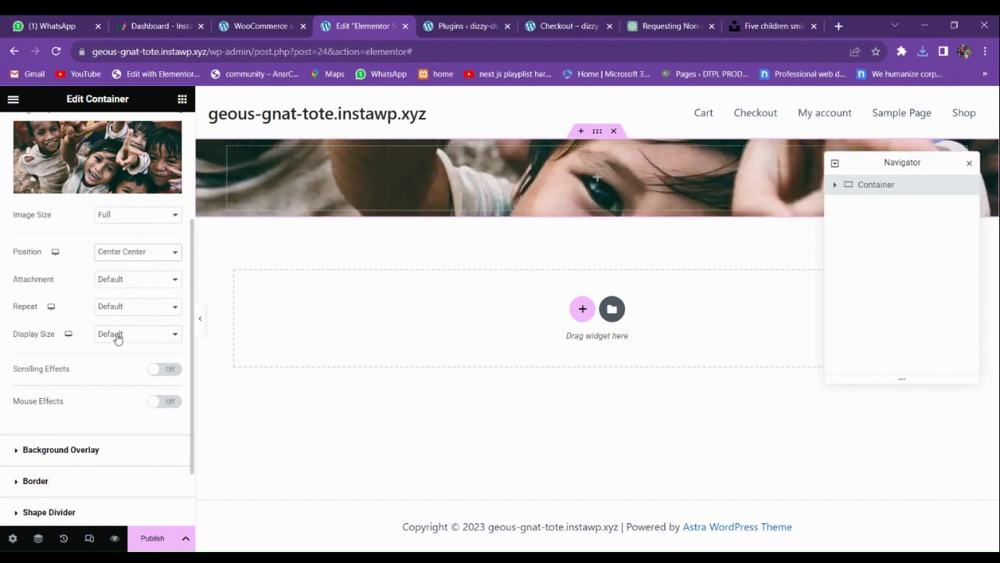
pyautogui.scroll(3, 117, 363)
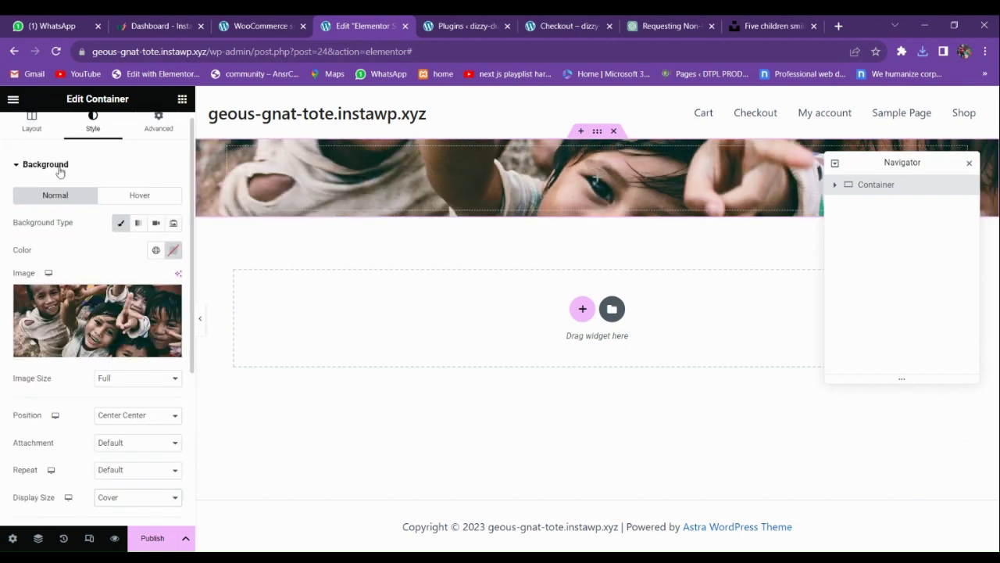
pyautogui.click(31, 128)
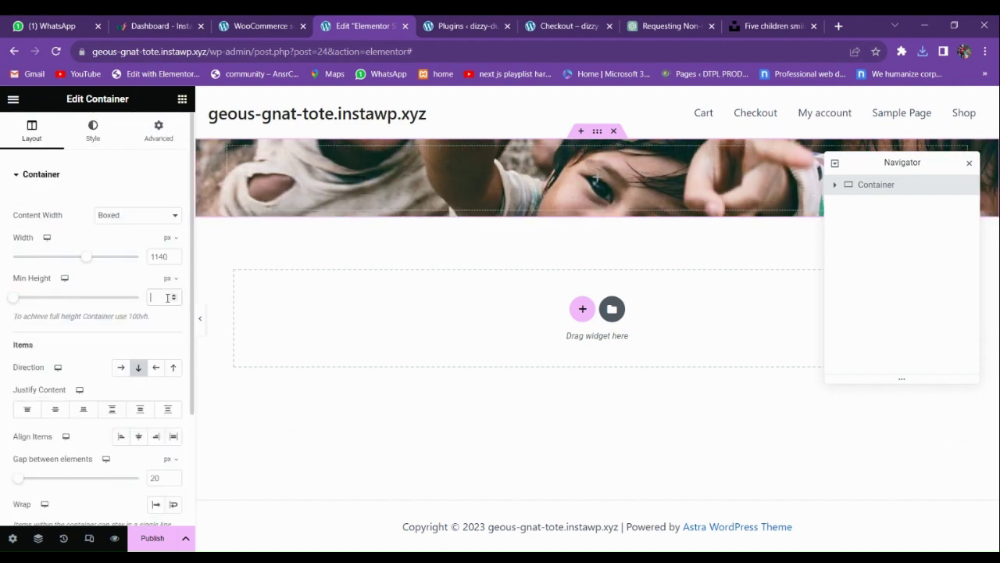
pyautogui.write('400')
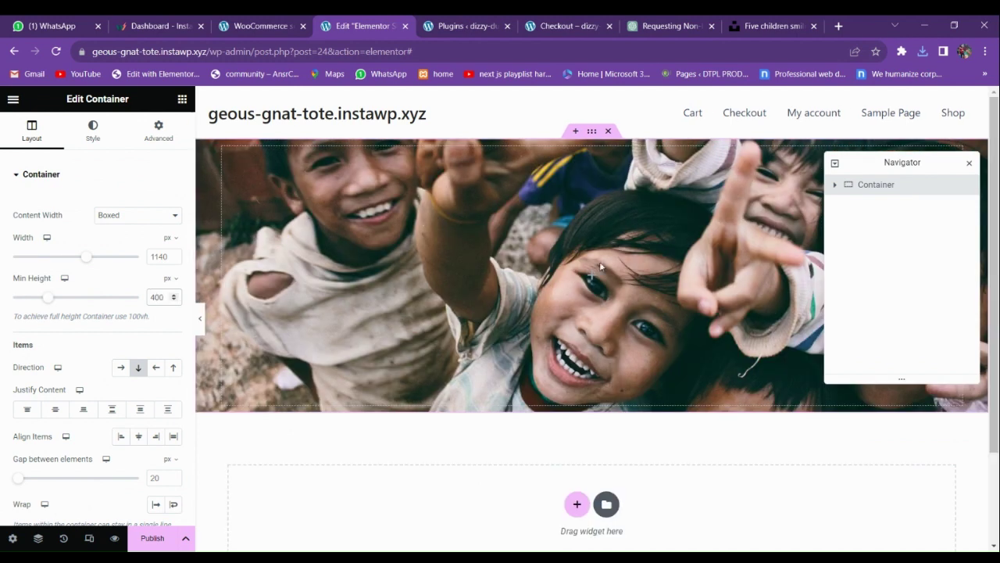
# Add a two-column container below the banner and set its top and bottom padding to 50 px
pyautogui.scroll(-2, 85, 368)
pyautogui.scroll(-2, 403, 344)
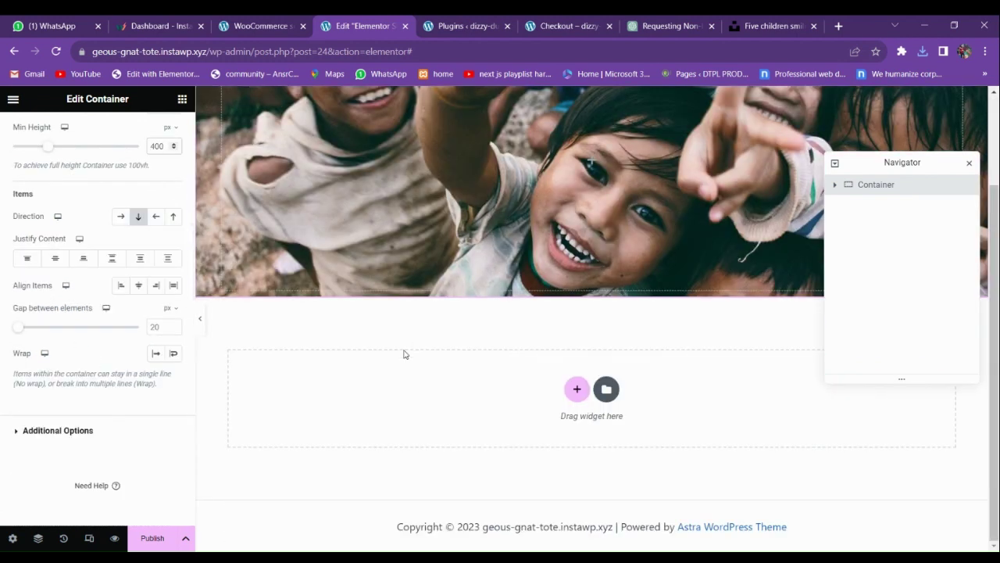
pyautogui.click(576, 390)
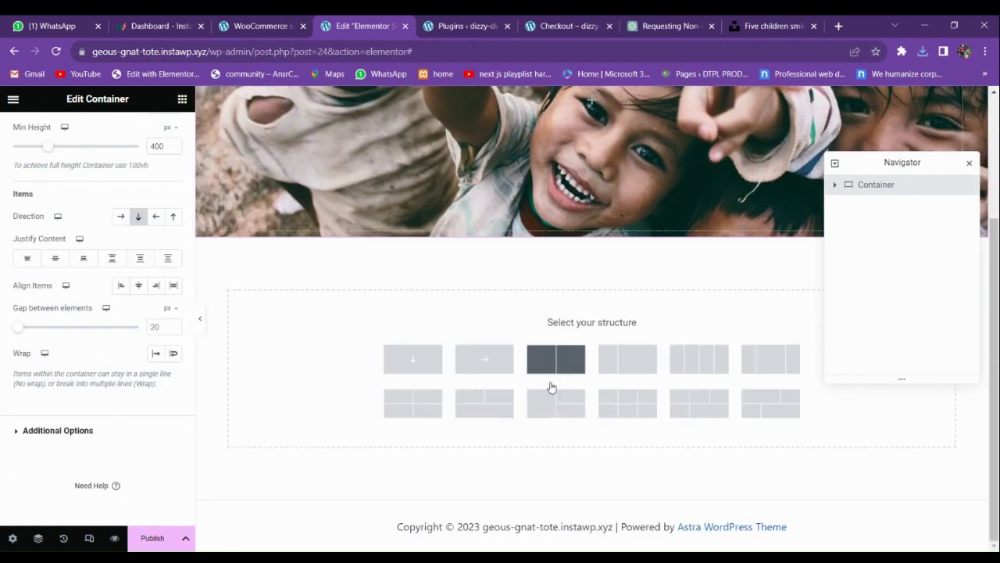
pyautogui.click(551, 377)
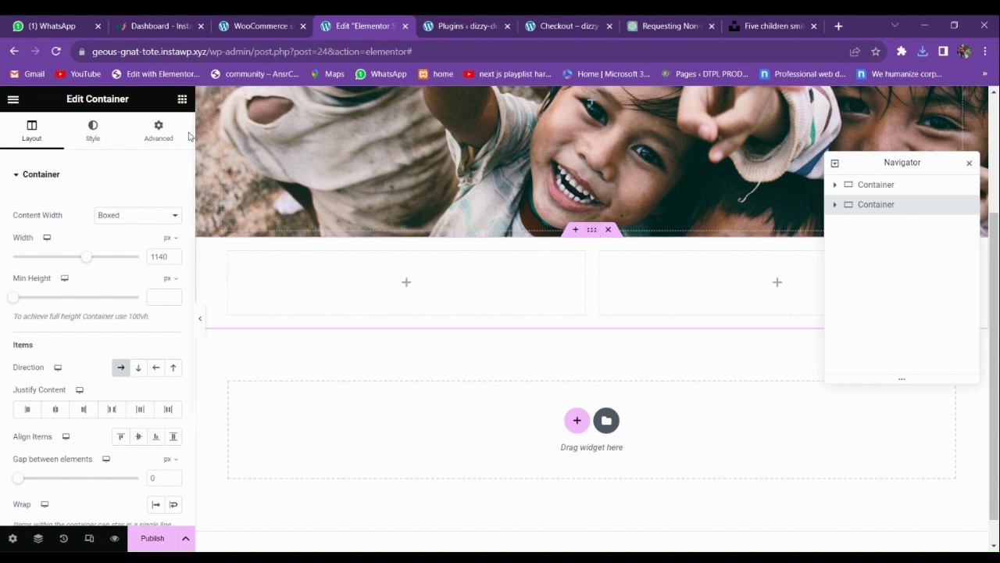
pyautogui.click(158, 131)
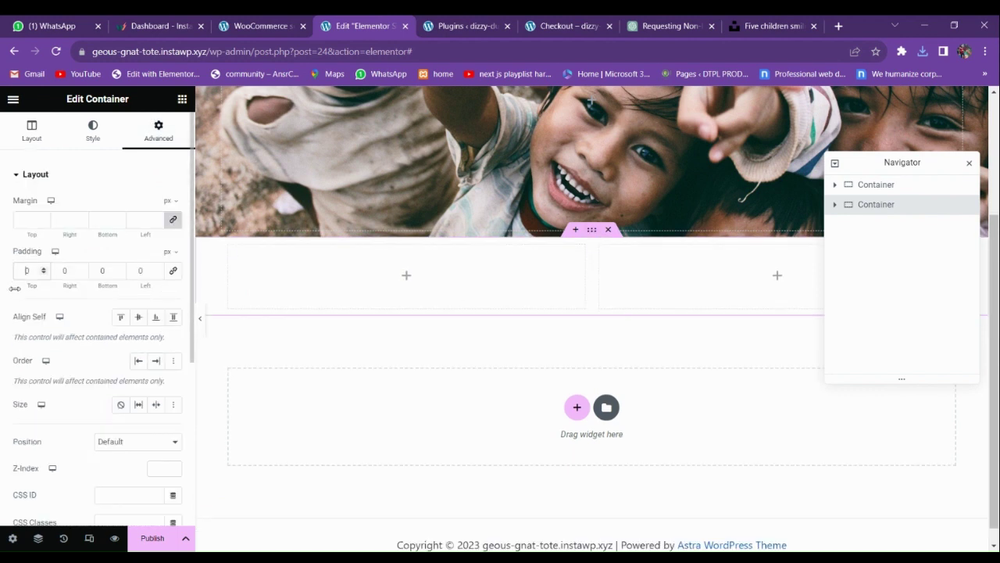
pyautogui.write('5')
pyautogui.write('50')
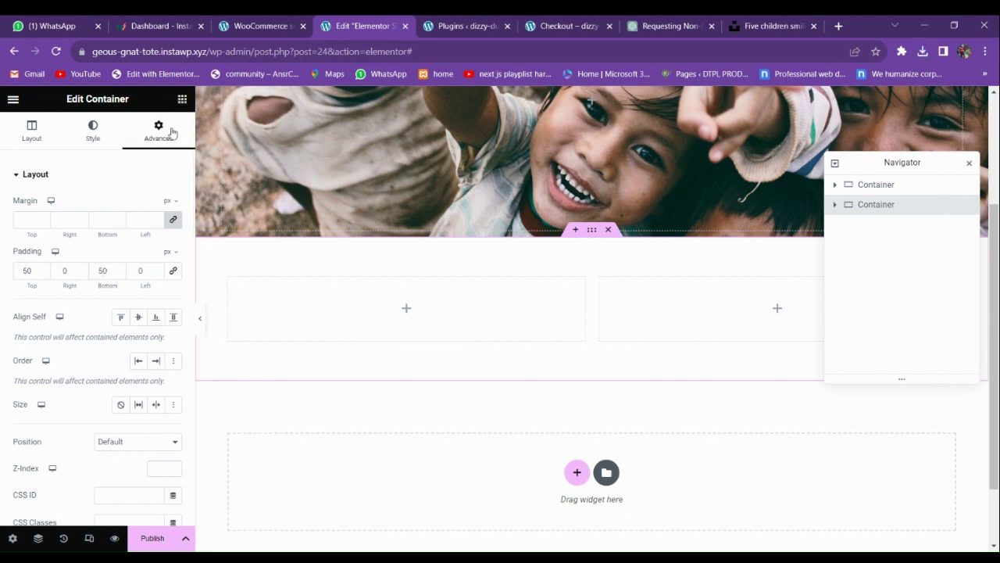
# Insert the Product Images widget into the first column of the two-column container
pyautogui.click(182, 98)
pyautogui.scroll(-2, 106, 274)
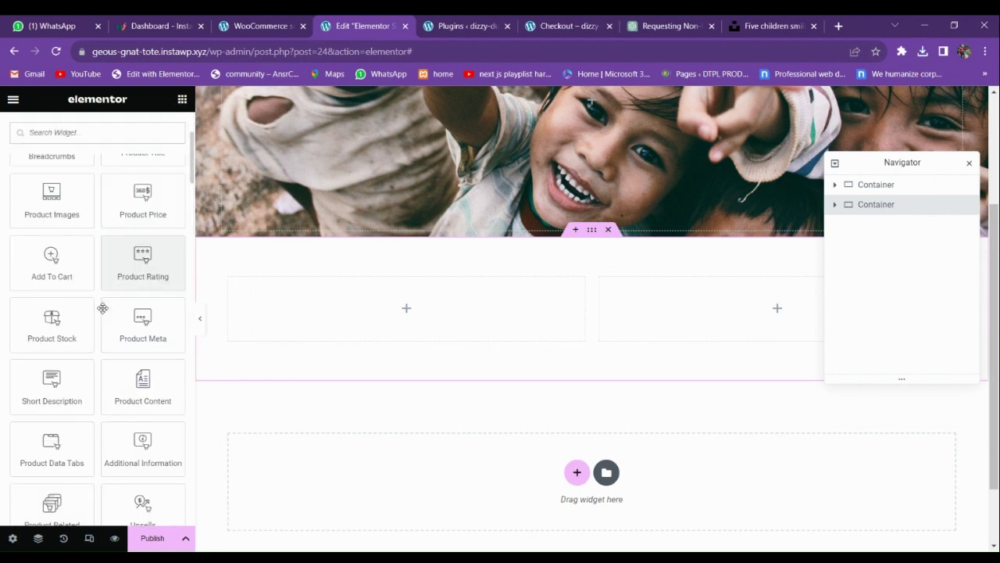
pyautogui.moveTo(98, 240); pyautogui.dragTo(336, 307)
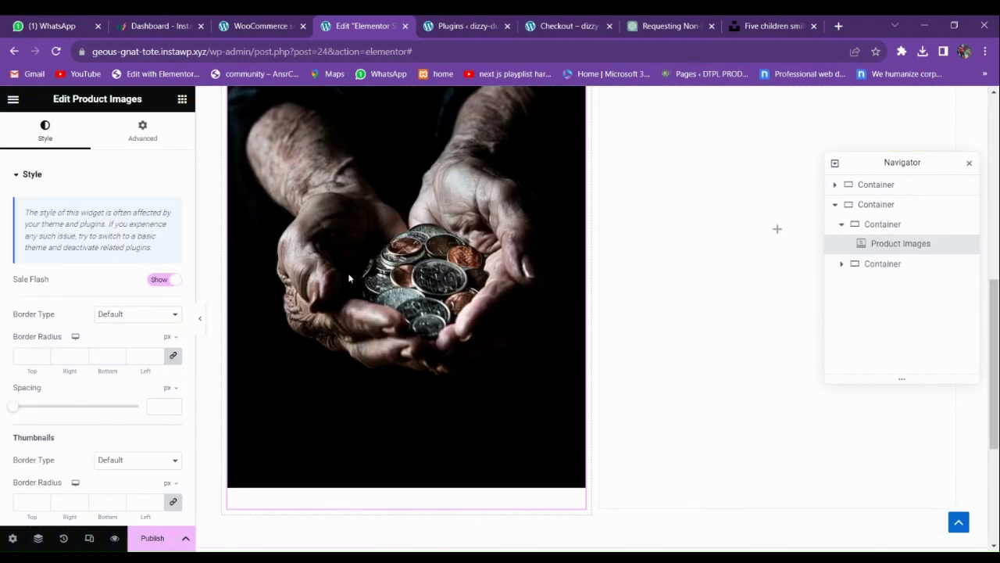
# Change the editor's UI theme preference to Dark
pyautogui.scroll(3, 350, 278)
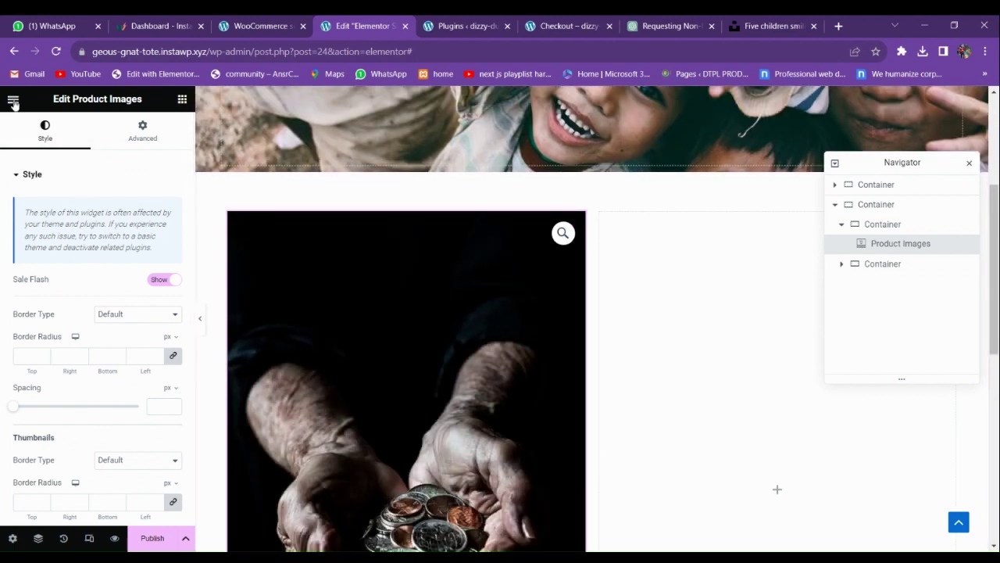
pyautogui.click(13, 103)
pyautogui.click(67, 206)
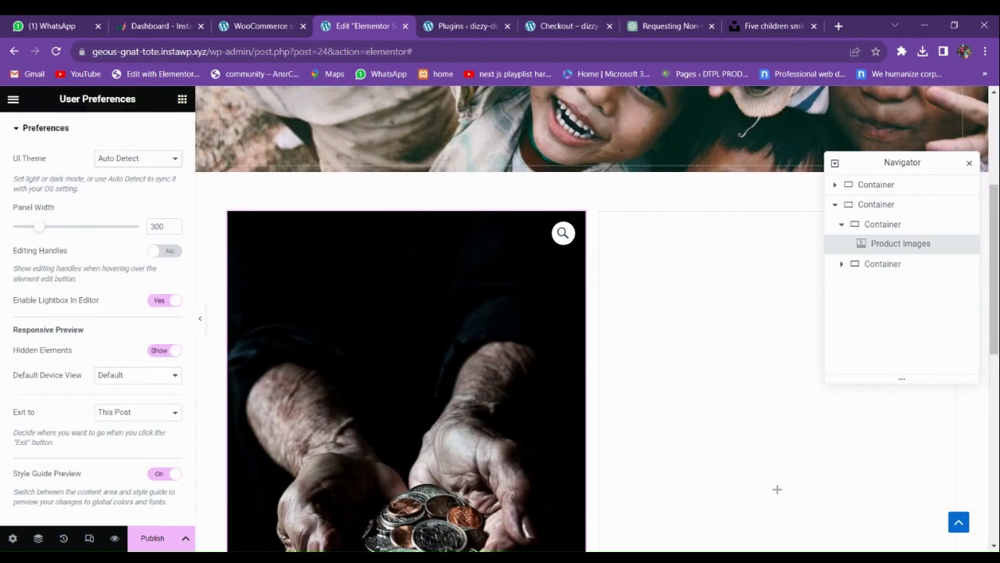
pyautogui.click(117, 200)
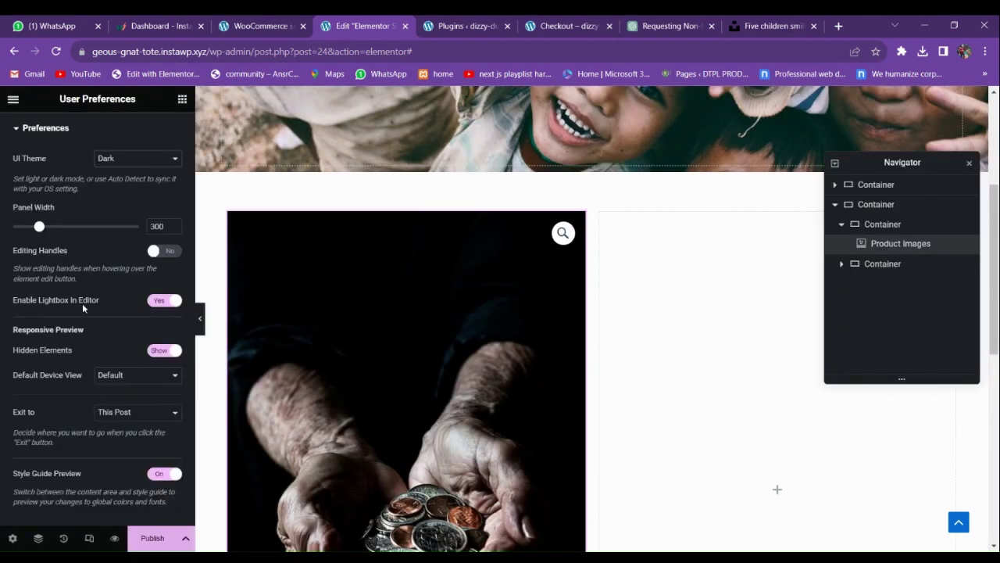
# Publish the template with a display condition that includes Products
pyautogui.click(155, 546)
pyautogui.click(483, 399)
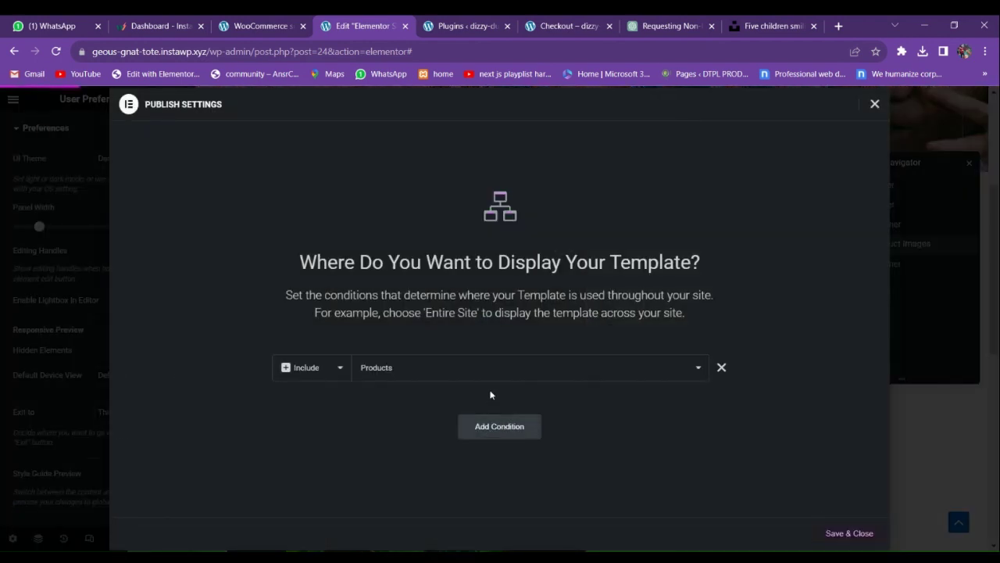
pyautogui.click(849, 538)
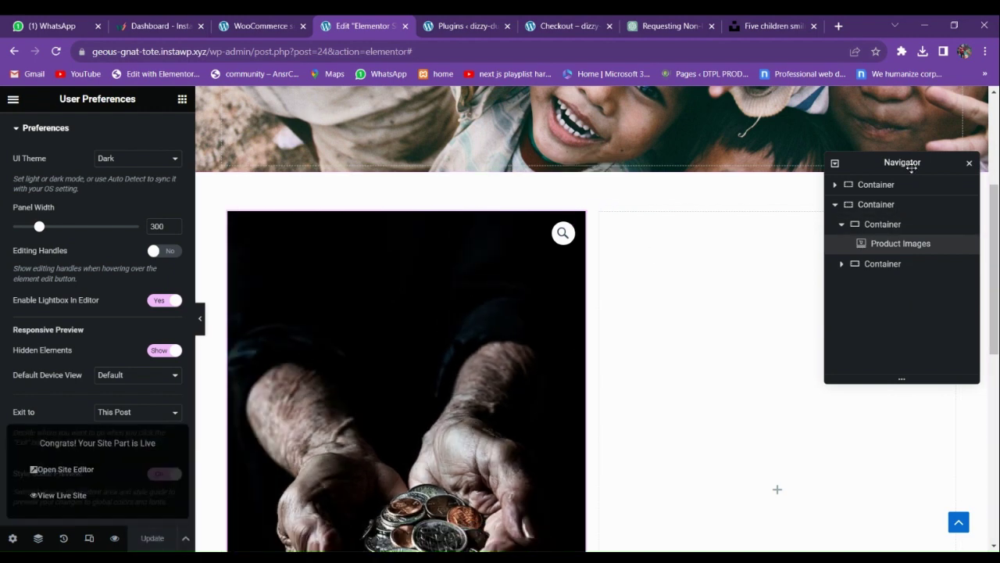
# Move the Navigator lower over the canvas and insert the Product Title widget into the second column
pyautogui.moveTo(909, 164); pyautogui.dragTo(865, 240)
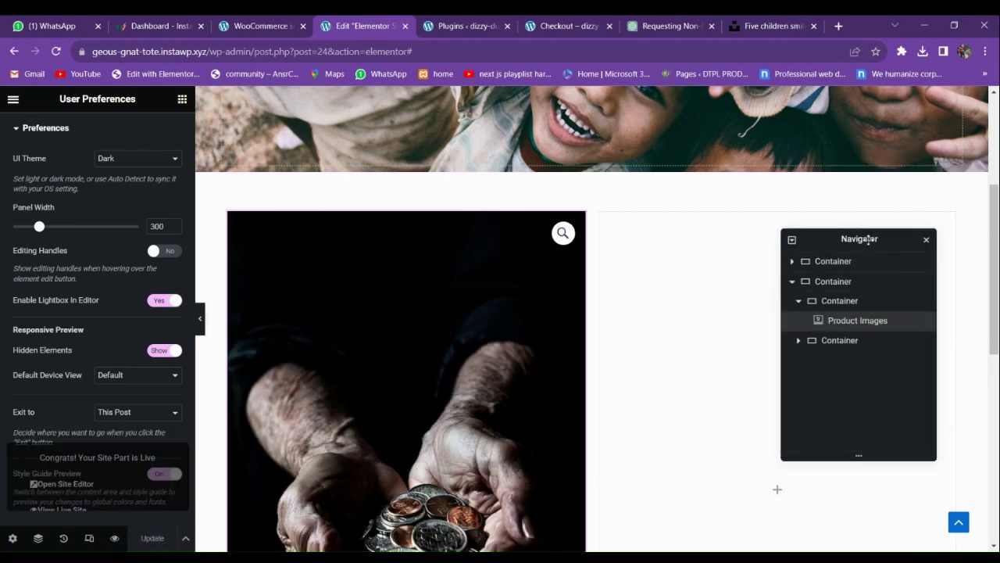
pyautogui.click(185, 100)
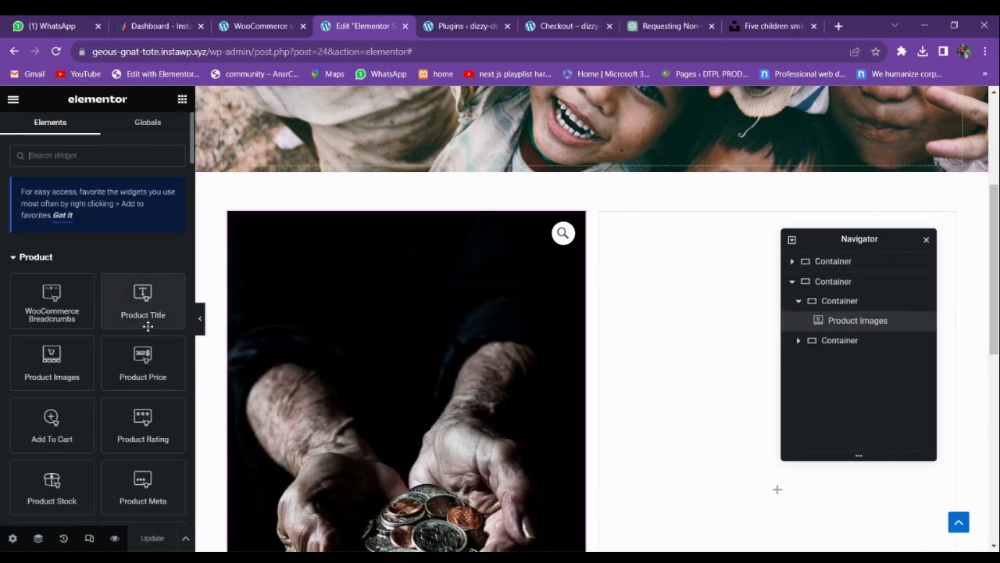
pyautogui.moveTo(136, 306); pyautogui.dragTo(772, 298)
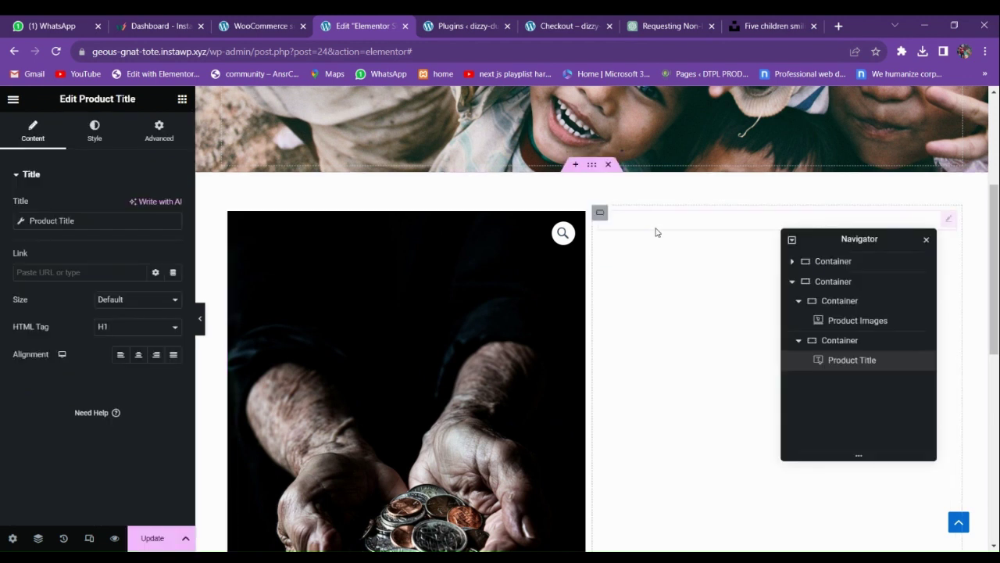
# Set the product title's typography to uppercase with a 30 px font size
pyautogui.click(107, 143)
pyautogui.click(174, 234)
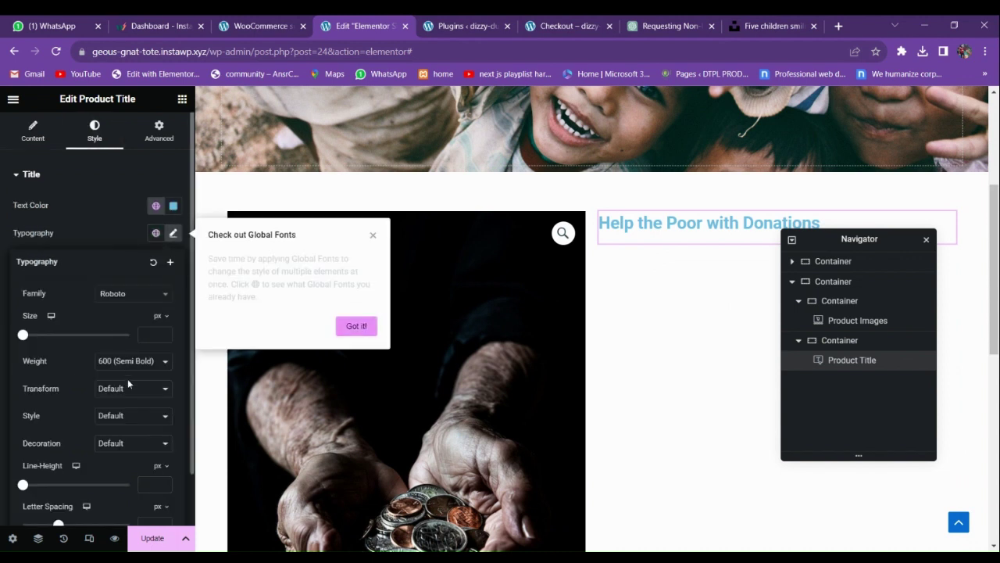
pyautogui.click(121, 420)
pyautogui.click(164, 332)
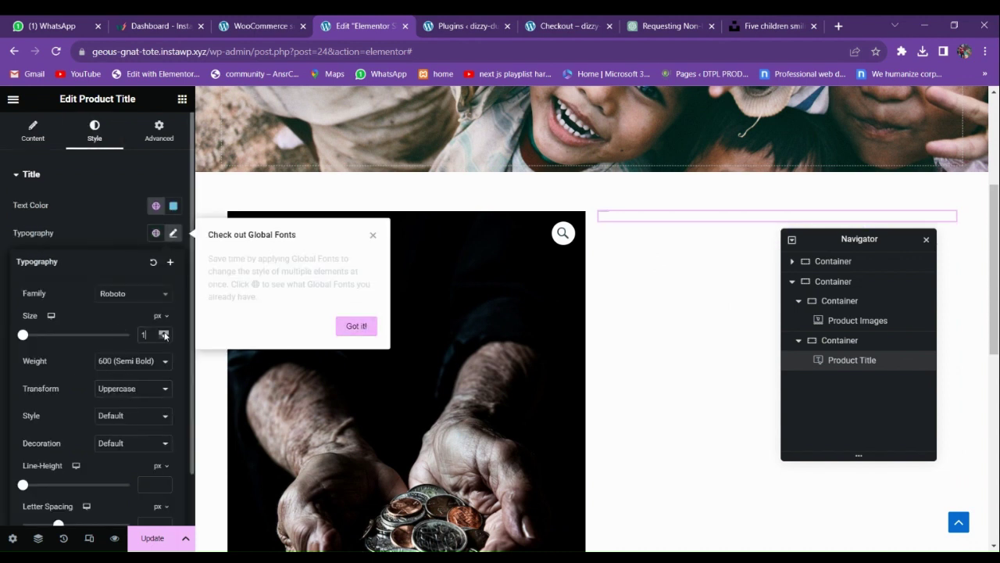
pyautogui.click(164, 335)
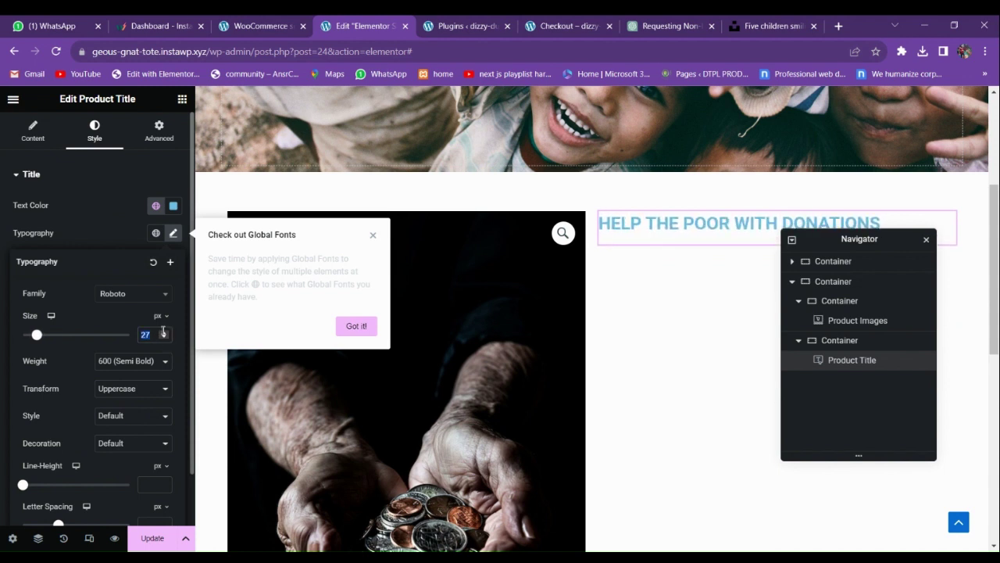
pyautogui.click(163, 334)
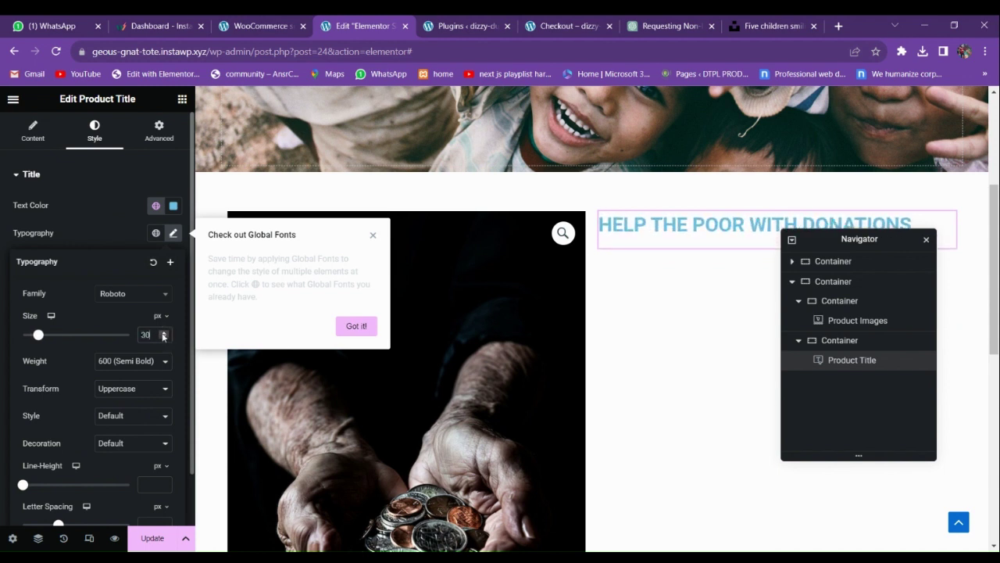
# Apply the dark grey global colour to the product title's text
pyautogui.click(103, 250)
pyautogui.click(156, 206)
pyautogui.click(68, 286)
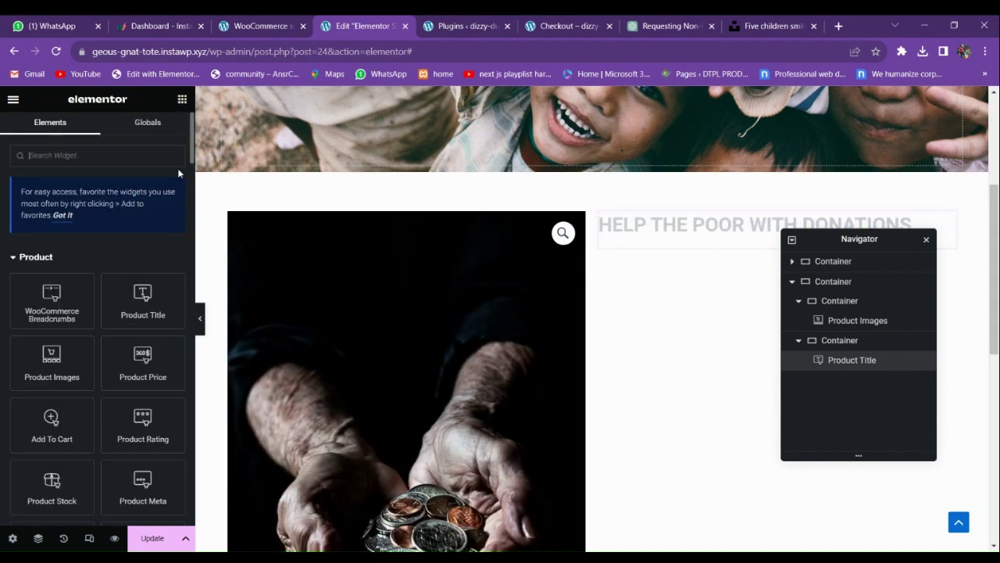
# Insert the Product Content widget below the product title and justify its text
pyautogui.click(182, 99)
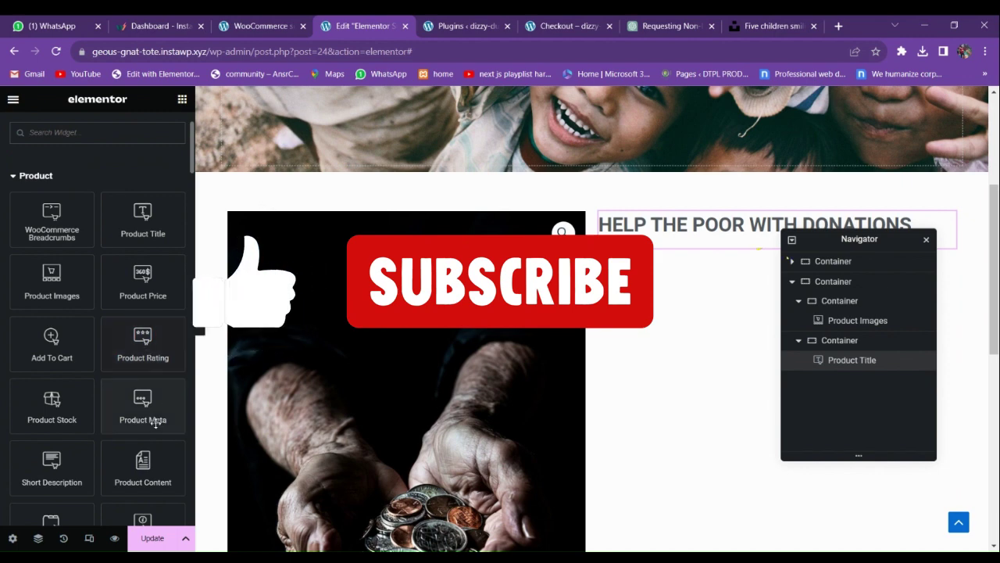
pyautogui.scroll(-2, 148, 422)
pyautogui.moveTo(132, 395); pyautogui.dragTo(672, 269)
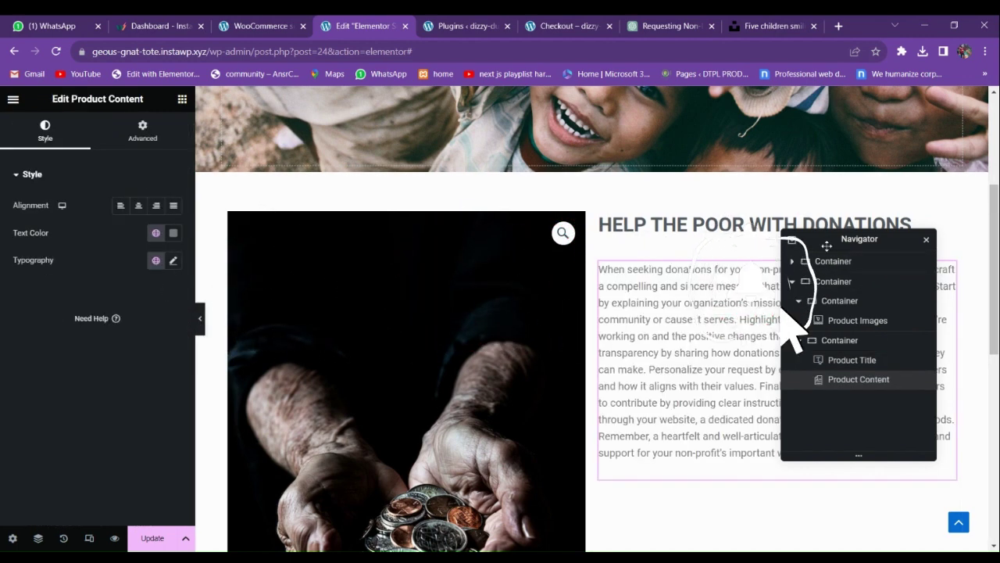
pyautogui.moveTo(824, 239); pyautogui.dragTo(454, 217)
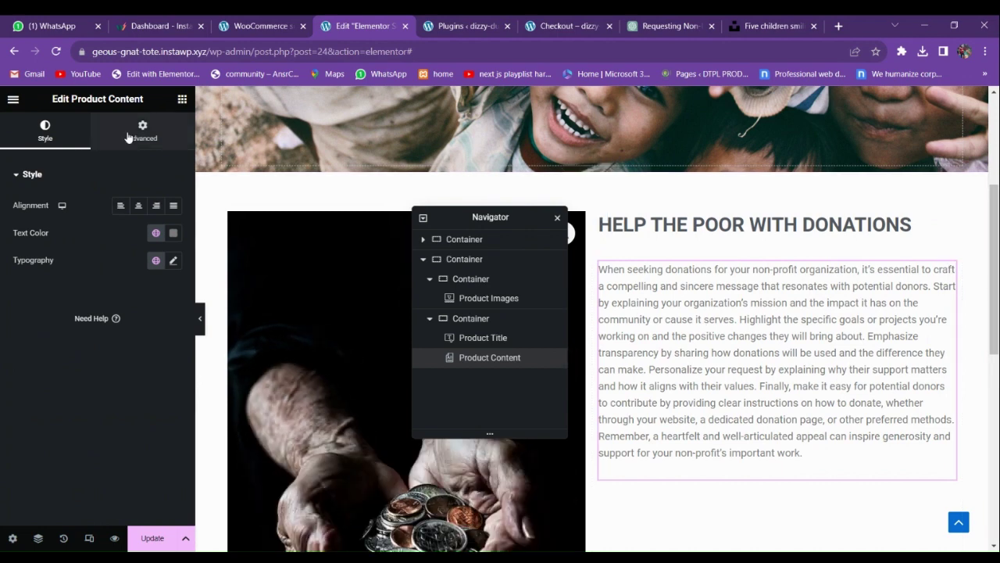
pyautogui.click(174, 205)
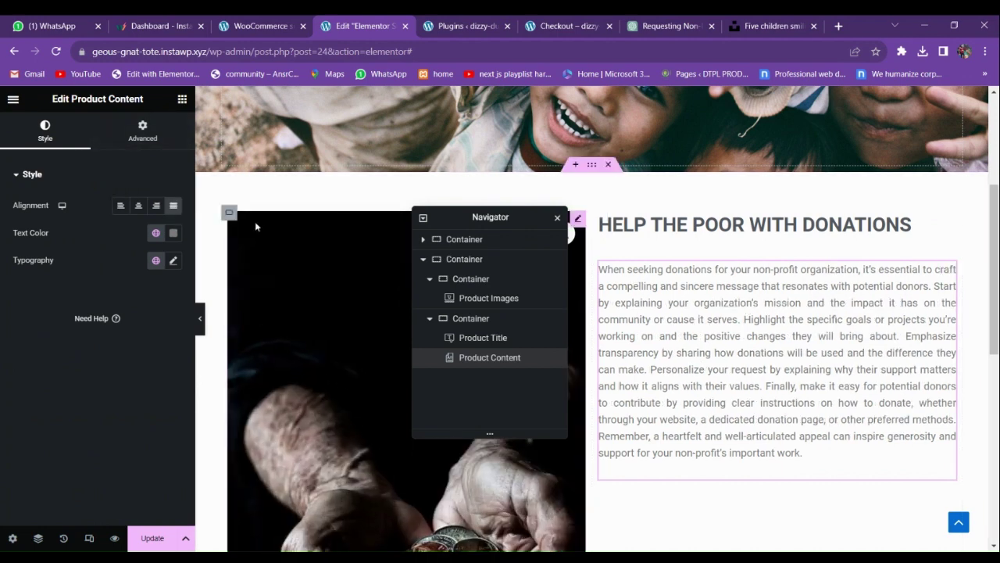
# Set the product title's font size to 40 px and its bottom margin to -17 px
pyautogui.click(679, 230)
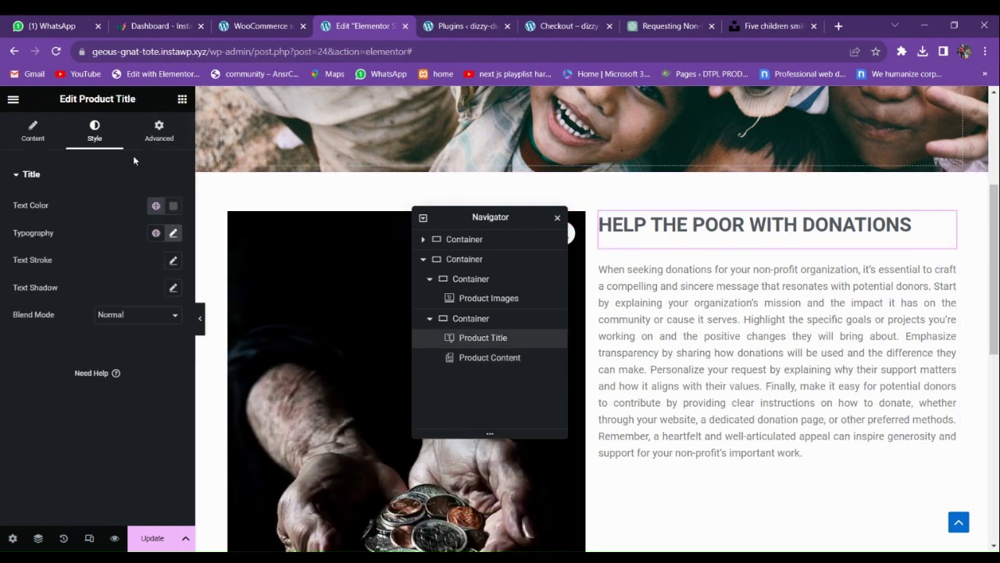
pyautogui.click(173, 232)
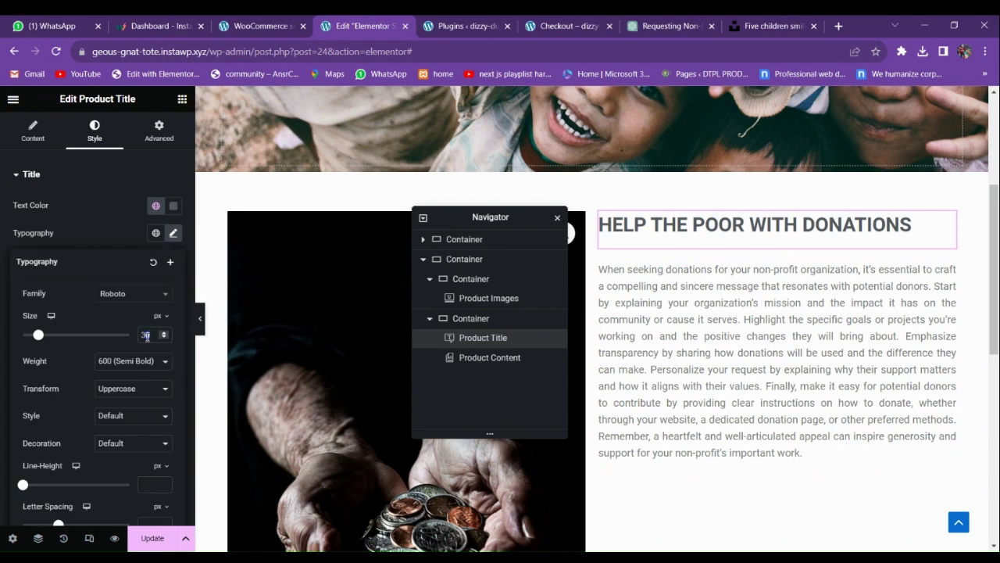
pyautogui.write('40')
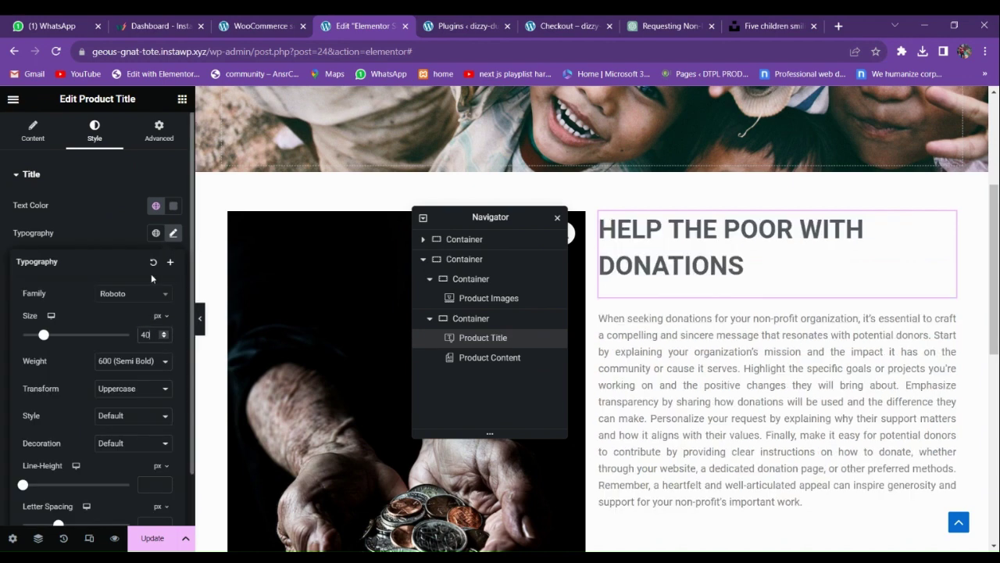
pyautogui.click(159, 131)
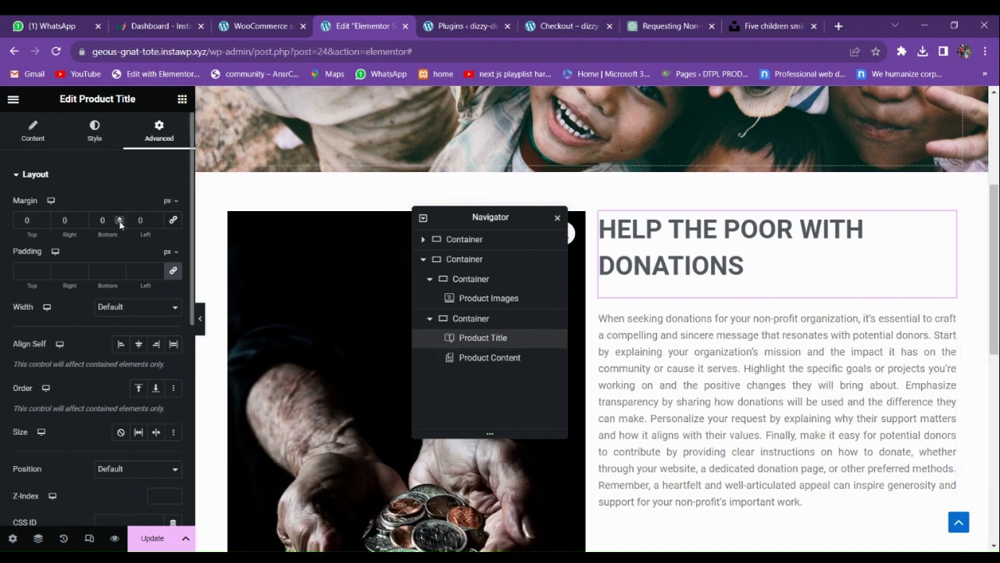
pyautogui.moveTo(120, 224); pyautogui.dragTo(120, 223)
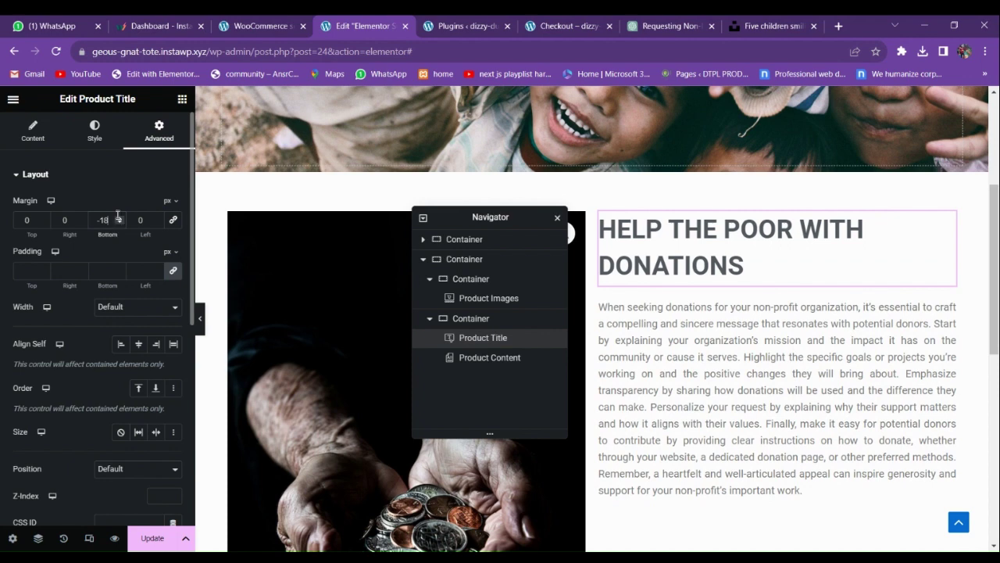
pyautogui.click(118, 216)
# Insert the Add To Cart widget below the product content and set its layout to Auto
pyautogui.scroll(-2, 318, 164)
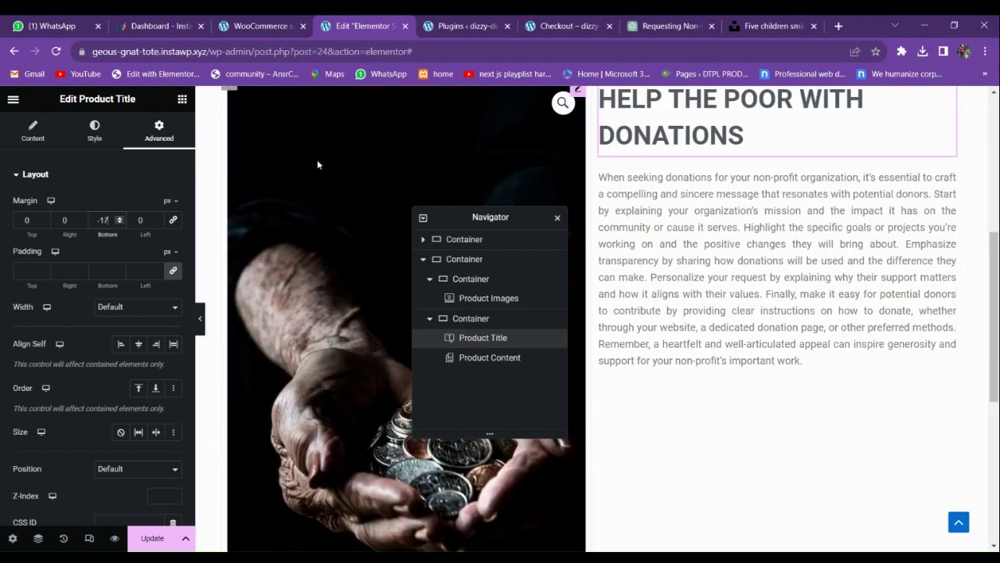
pyautogui.click(182, 98)
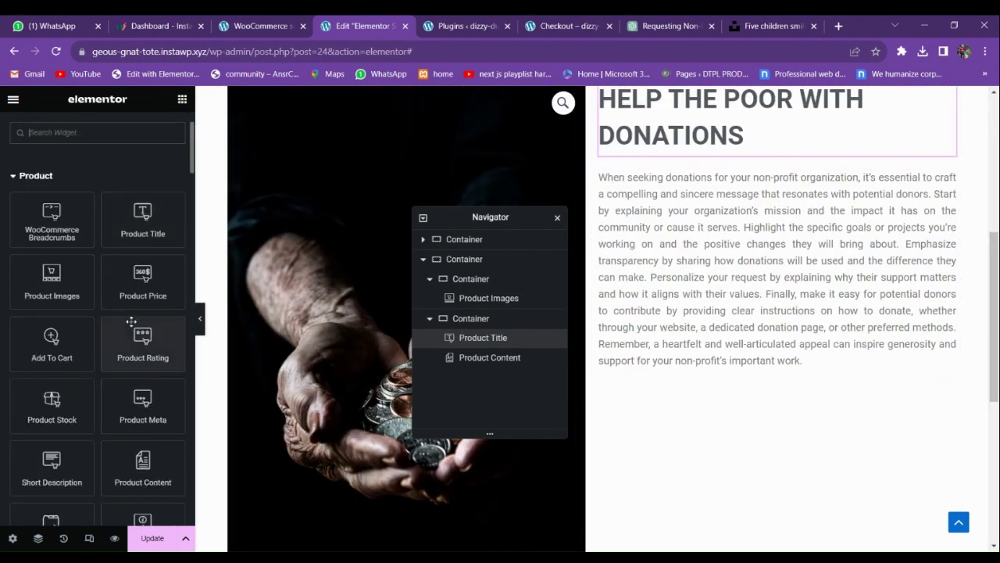
pyautogui.moveTo(51, 340); pyautogui.dragTo(781, 352)
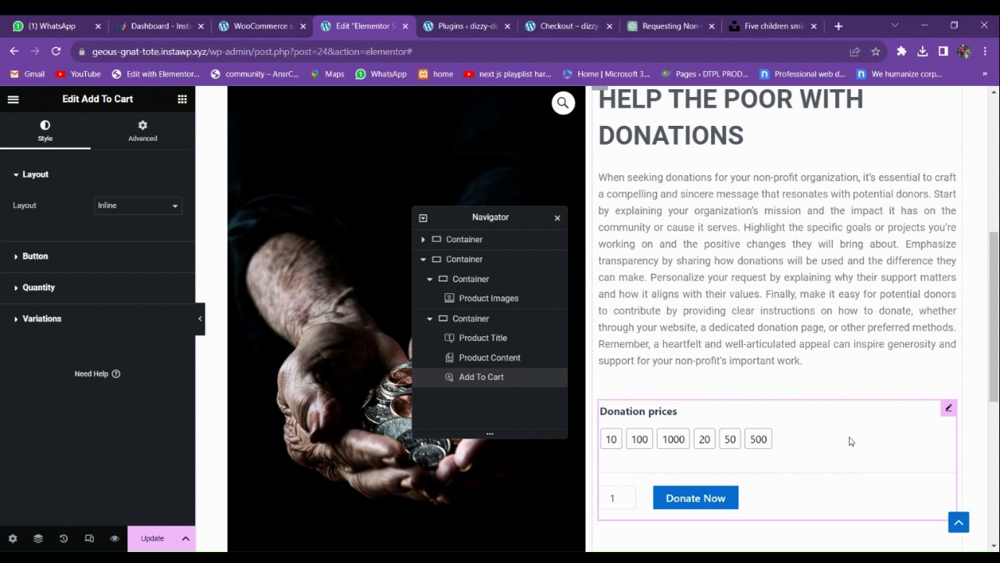
pyautogui.click(37, 257)
pyautogui.click(31, 210)
pyautogui.click(25, 187)
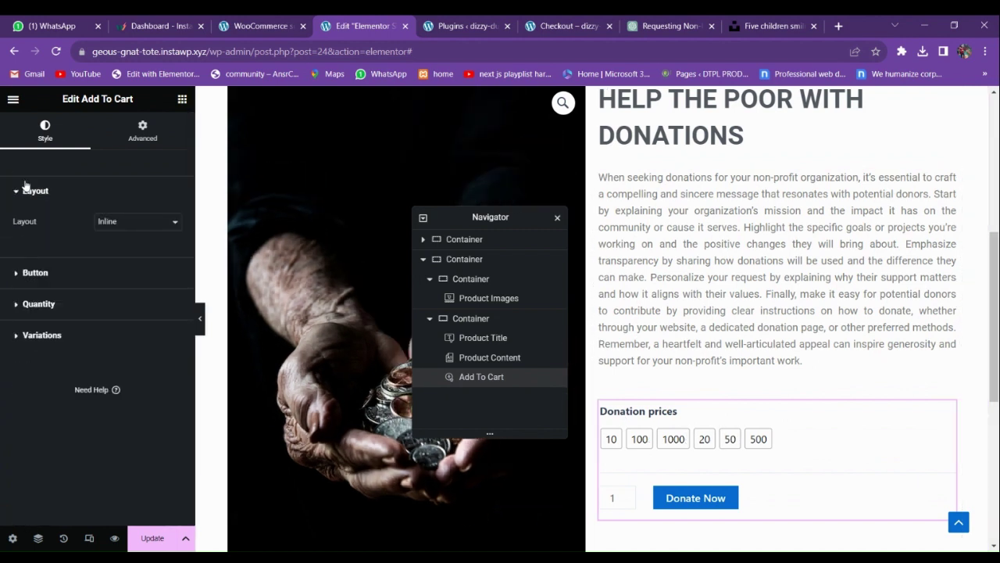
pyautogui.click(123, 267)
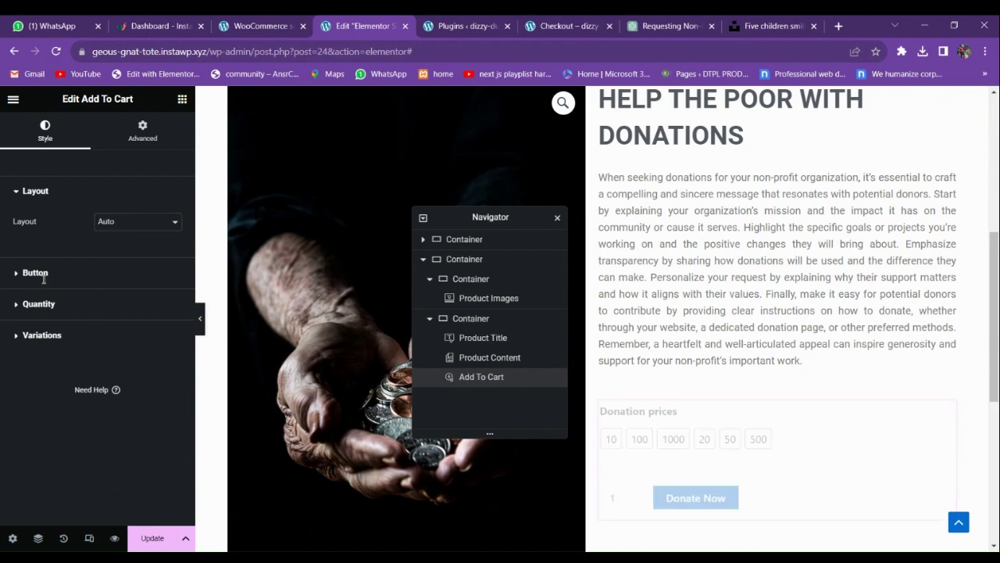
# Hide the quantity field of the Add To Cart widget and update the template
pyautogui.click(36, 273)
pyautogui.scroll(-5, 94, 309)
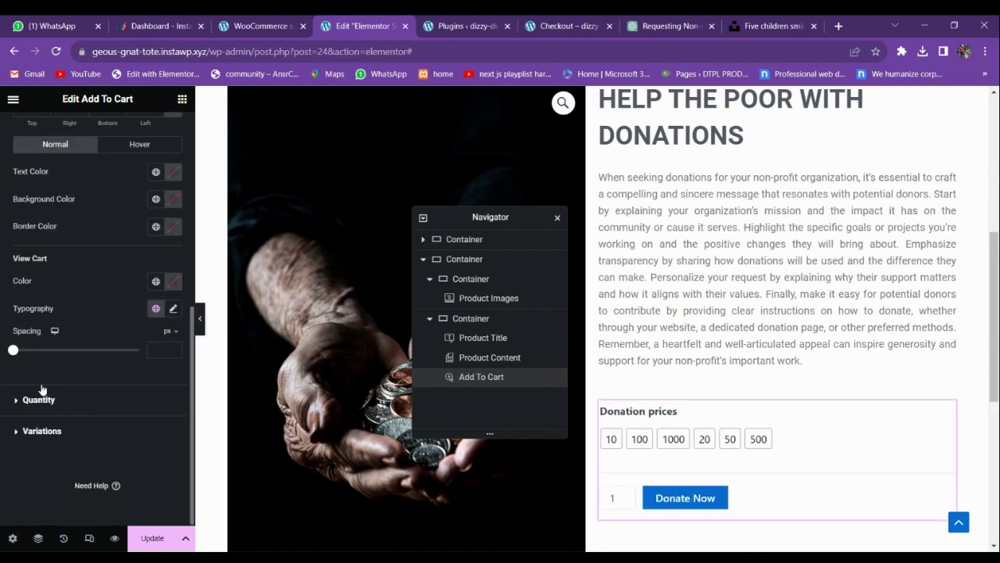
pyautogui.click(38, 399)
pyautogui.scroll(-3, 78, 277)
pyautogui.scroll(1, 78, 278)
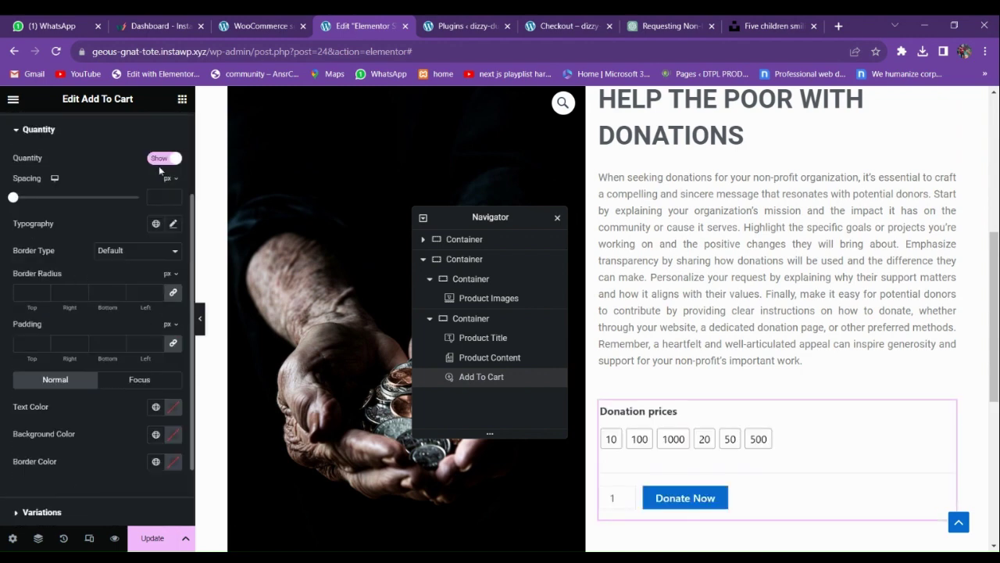
pyautogui.click(165, 158)
pyautogui.scroll(-2, 747, 484)
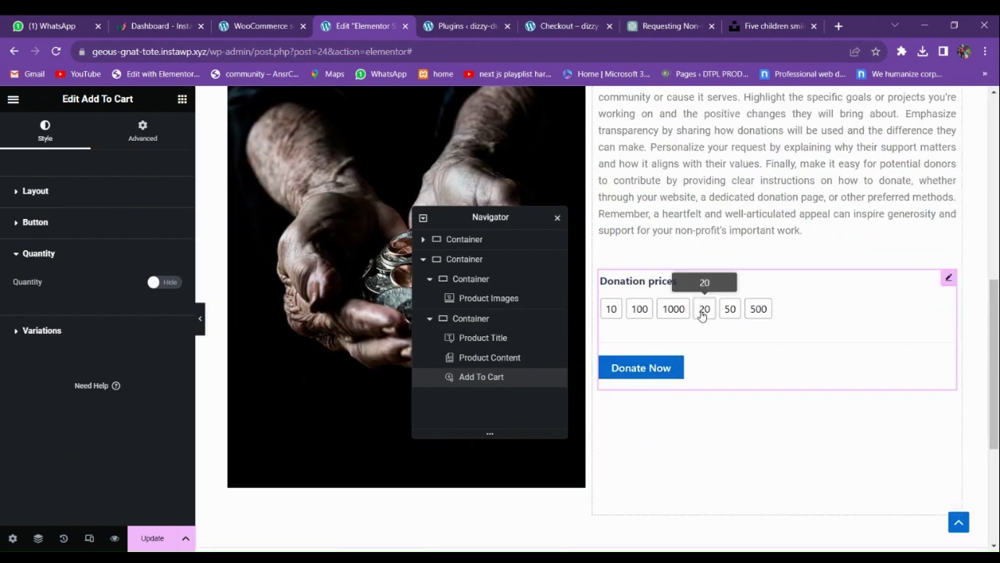
pyautogui.scroll(2, 642, 362)
pyautogui.scroll(2, 642, 362)
pyautogui.scroll(-3, 641, 362)
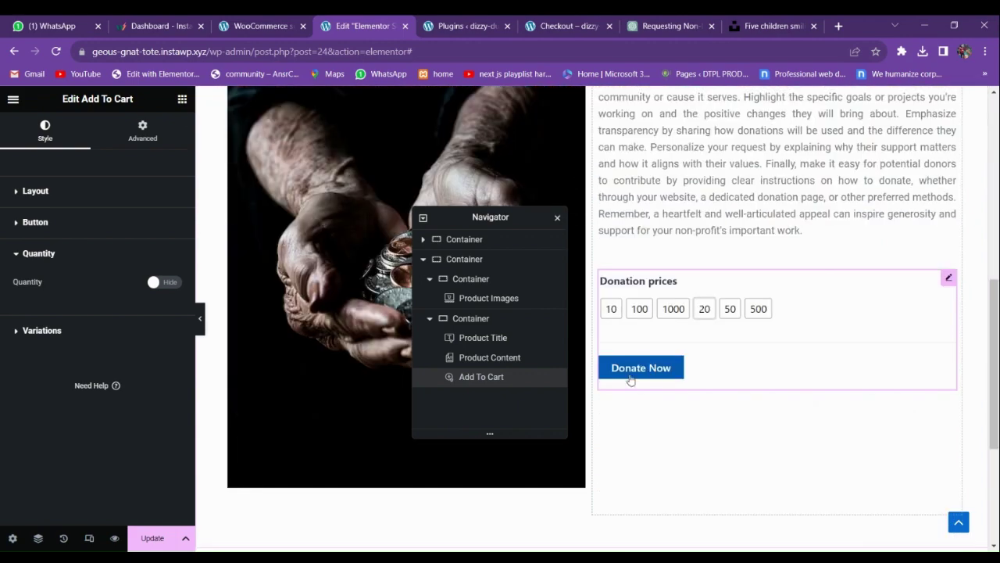
pyautogui.click(148, 547)
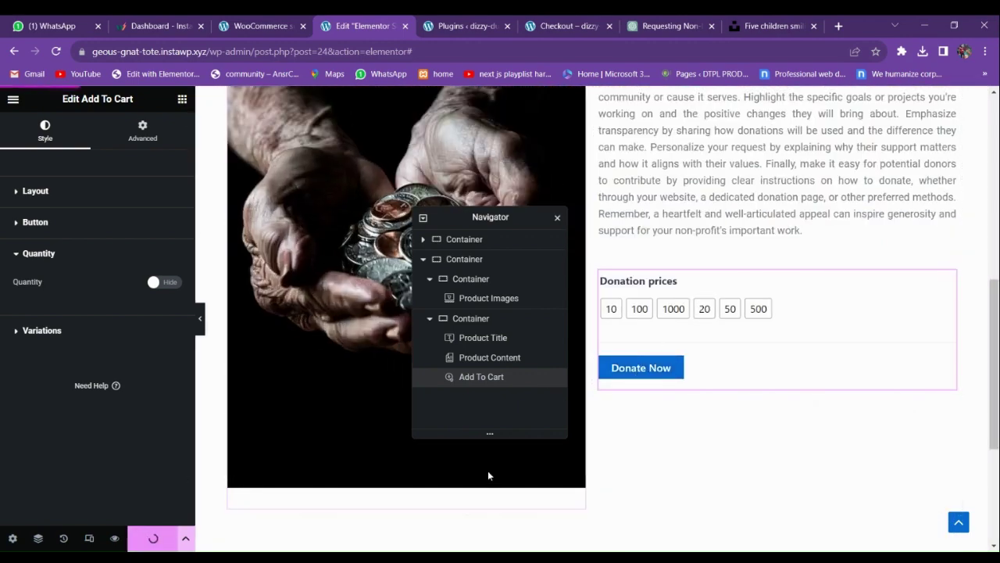
# Set the padding of both column containers, text and image, to 40 px on all sides
pyautogui.scroll(5, 628, 319)
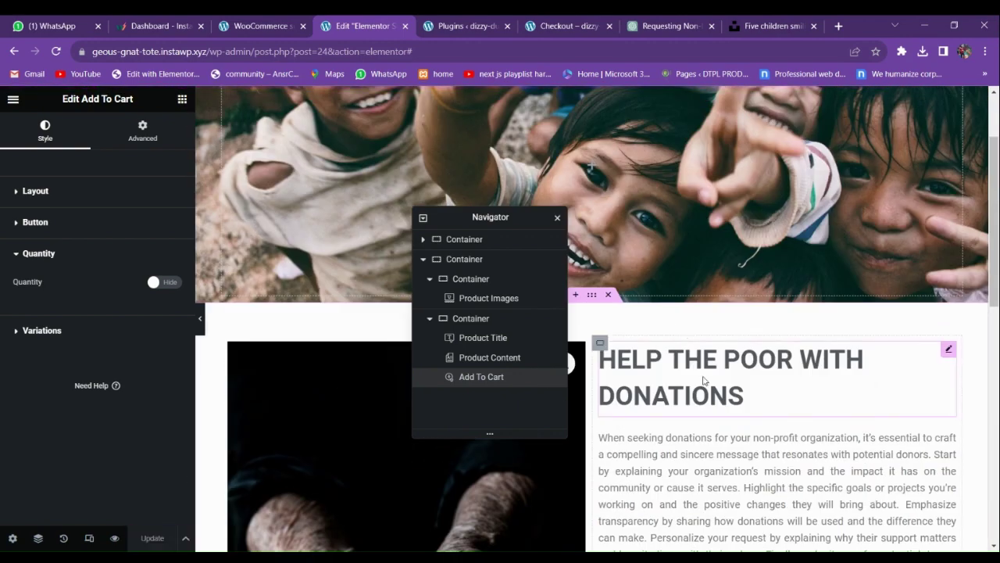
pyautogui.scroll(-1, 672, 328)
pyautogui.moveTo(455, 225); pyautogui.dragTo(416, 252)
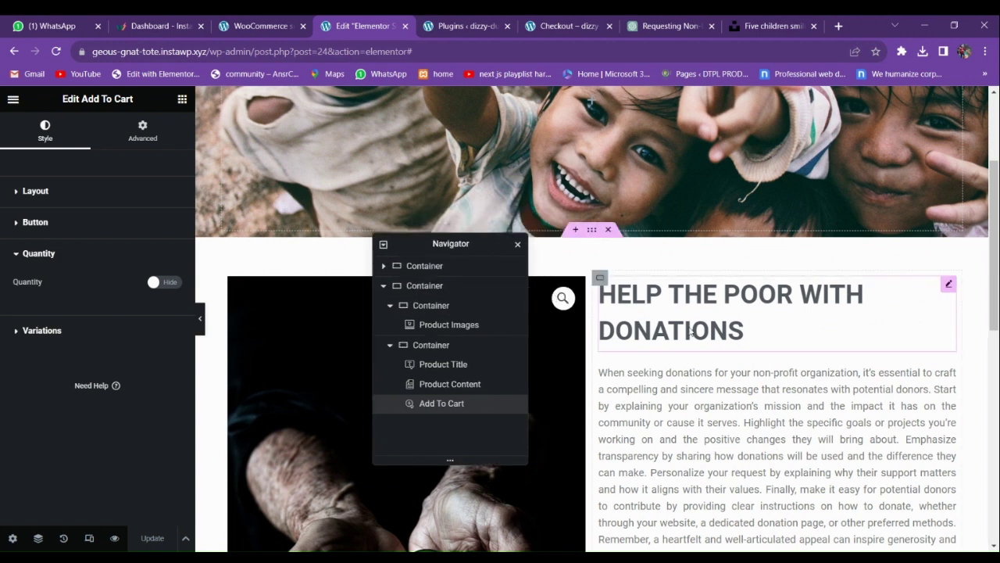
pyautogui.click(600, 277)
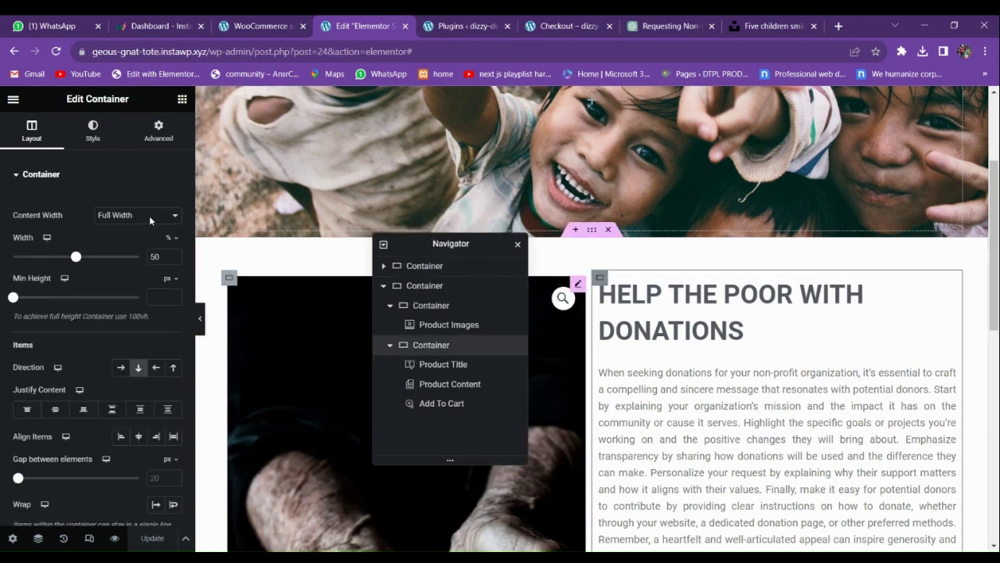
pyautogui.click(157, 130)
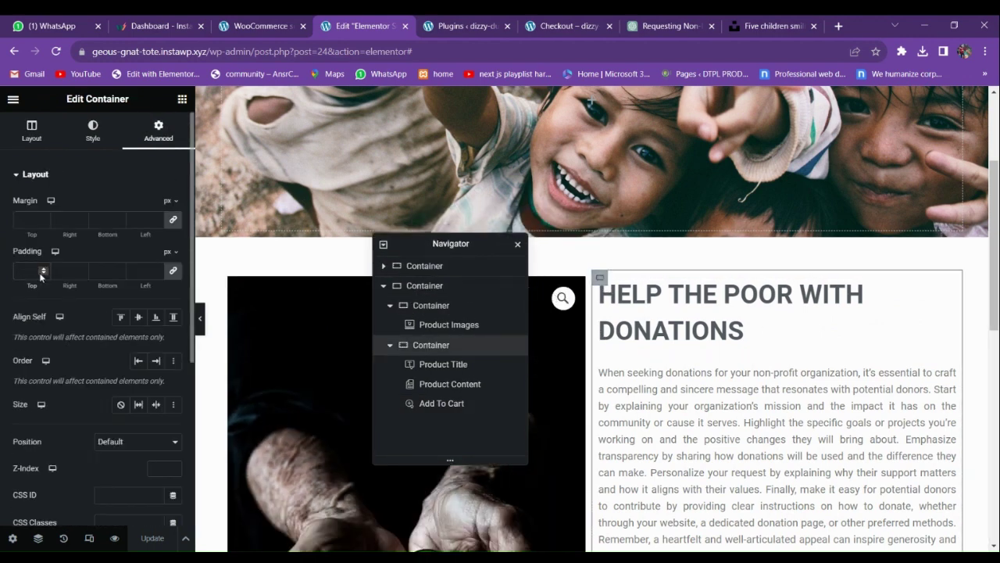
pyautogui.write('35')
pyautogui.click(229, 277)
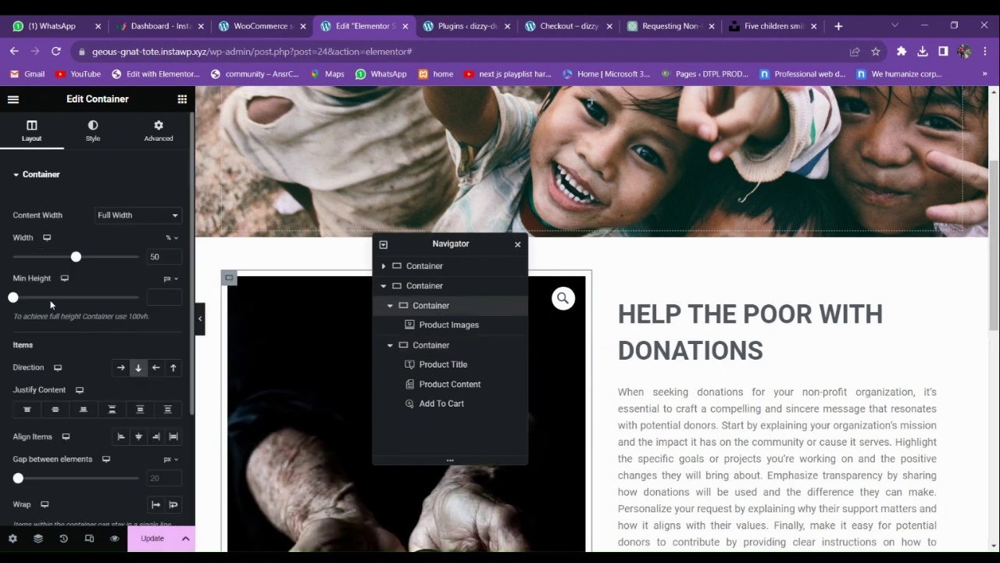
pyautogui.click(158, 129)
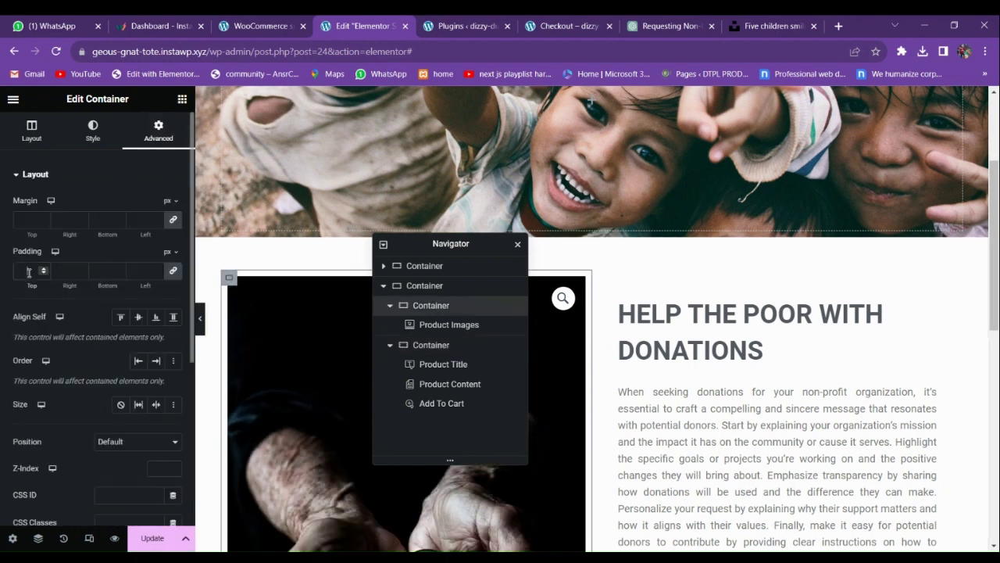
pyautogui.write('40')
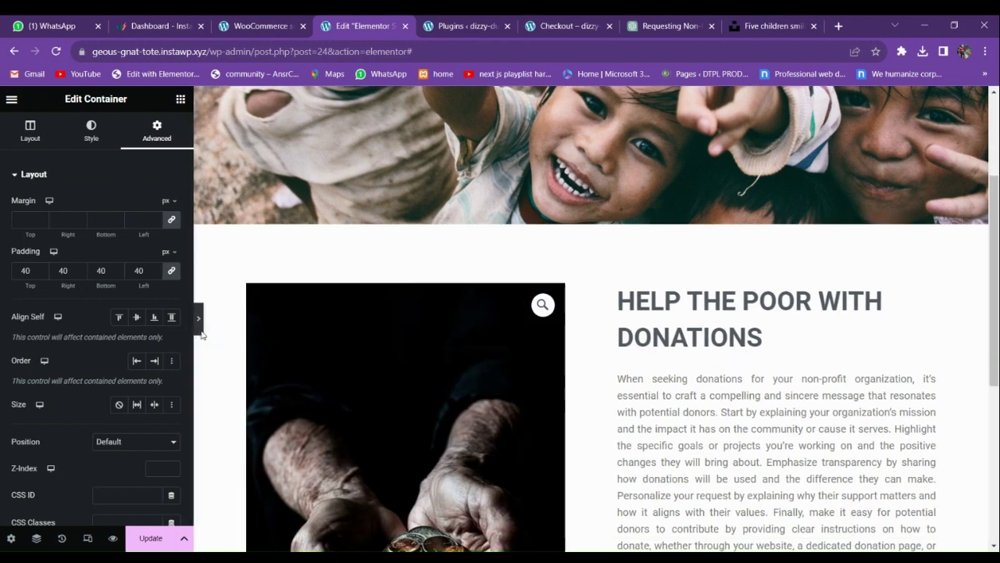
# Preview the donation layout with the editor panel hidden, restore the panel and update the template
pyautogui.click(199, 326)
pyautogui.scroll(-3, 400, 387)
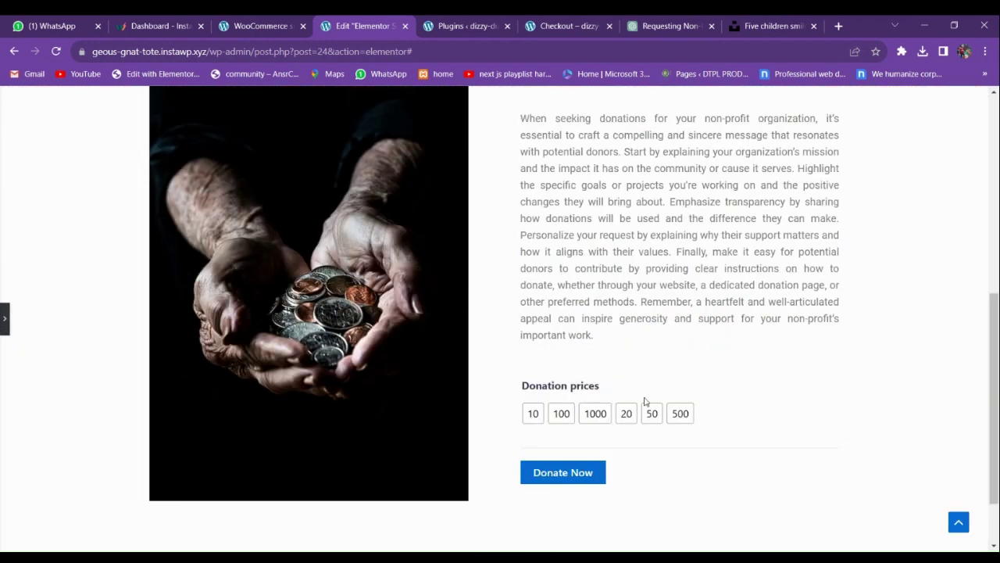
pyautogui.click(3, 317)
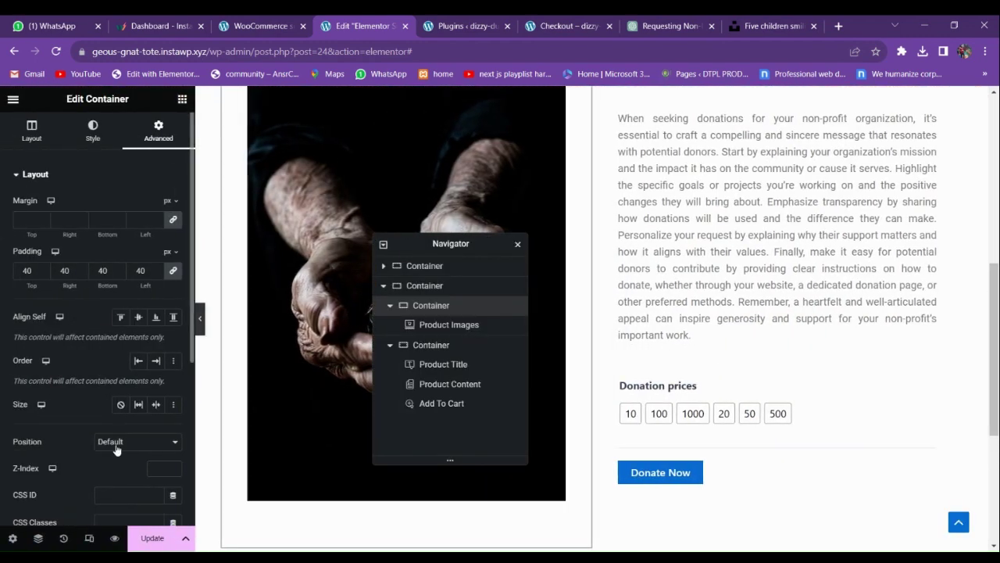
pyautogui.moveTo(439, 250); pyautogui.dragTo(712, 241)
pyautogui.scroll(3, 549, 309)
pyautogui.scroll(3, 549, 309)
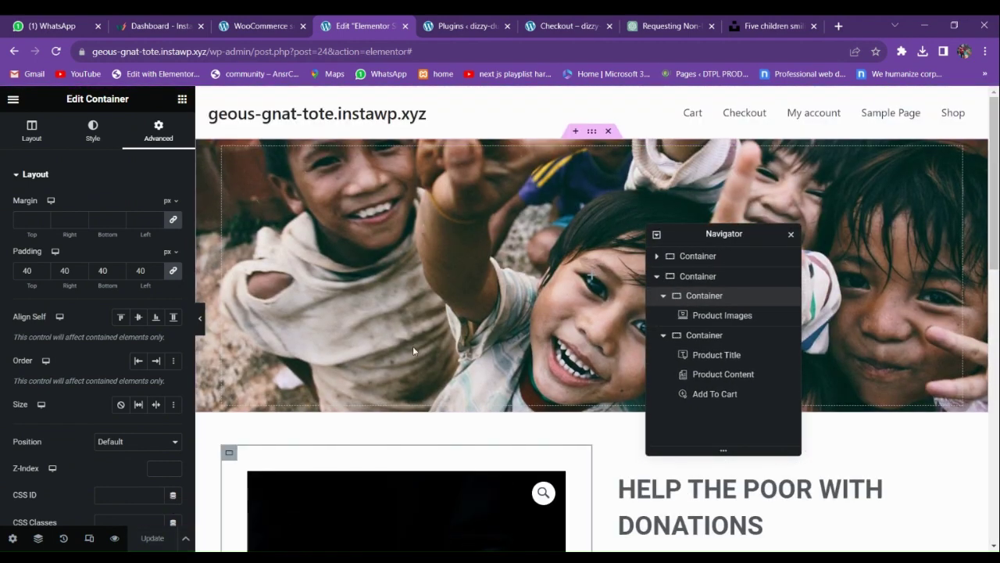
# From the WordPress admin's product list, open the live page of the "Help the Poor with Donations" product
pyautogui.click(268, 19)
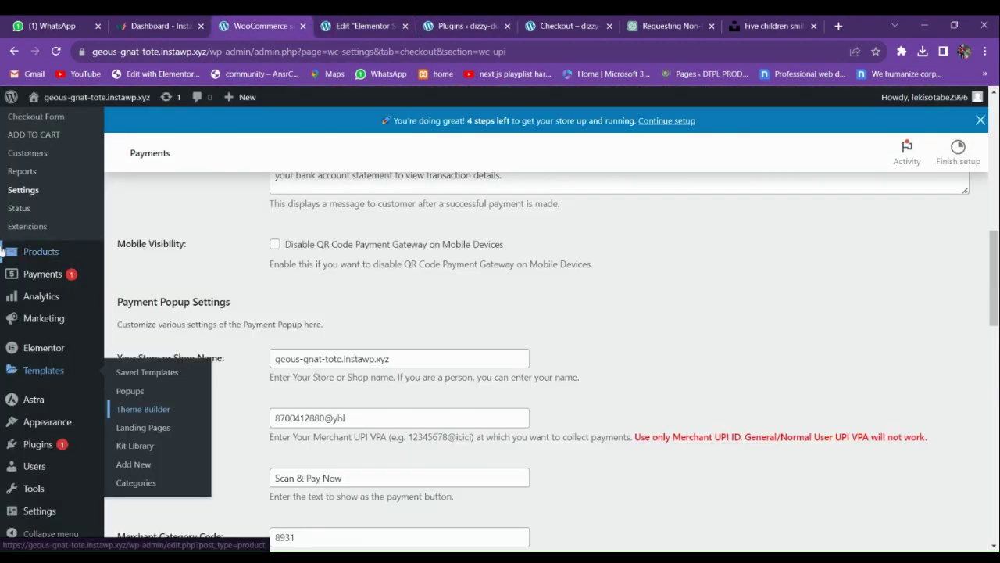
pyautogui.scroll(-3, 29, 289)
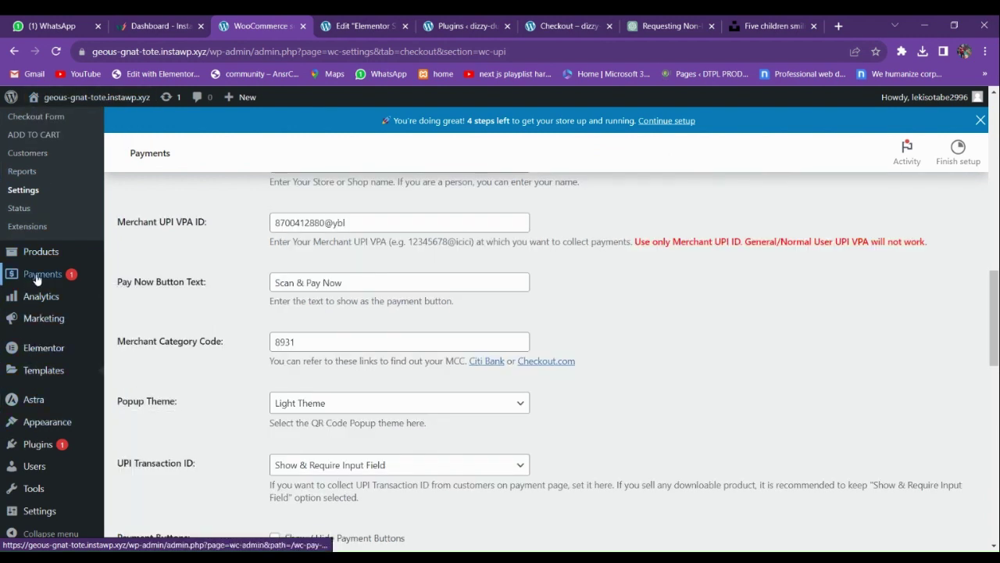
pyautogui.moveTo(38, 256)
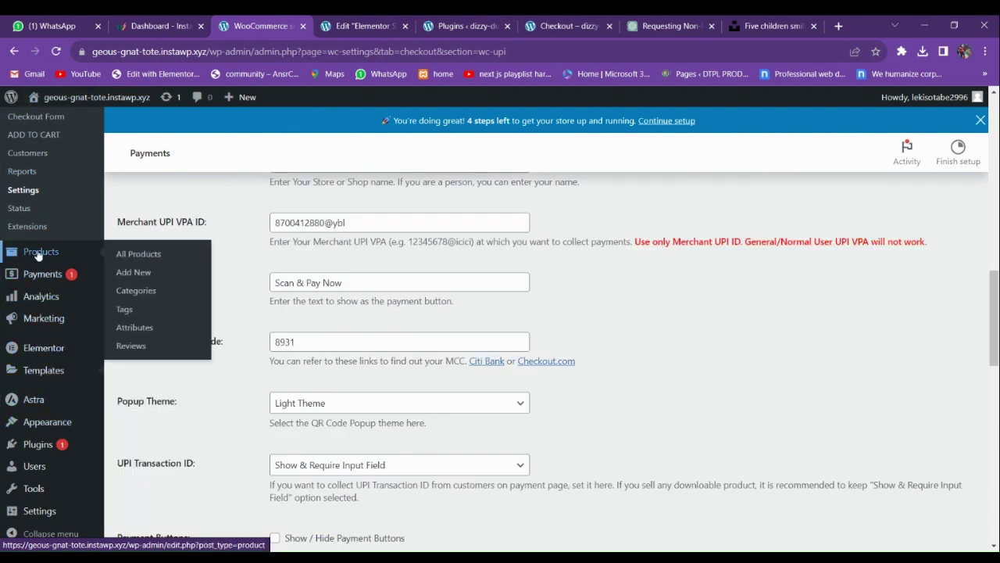
pyautogui.click(128, 274)
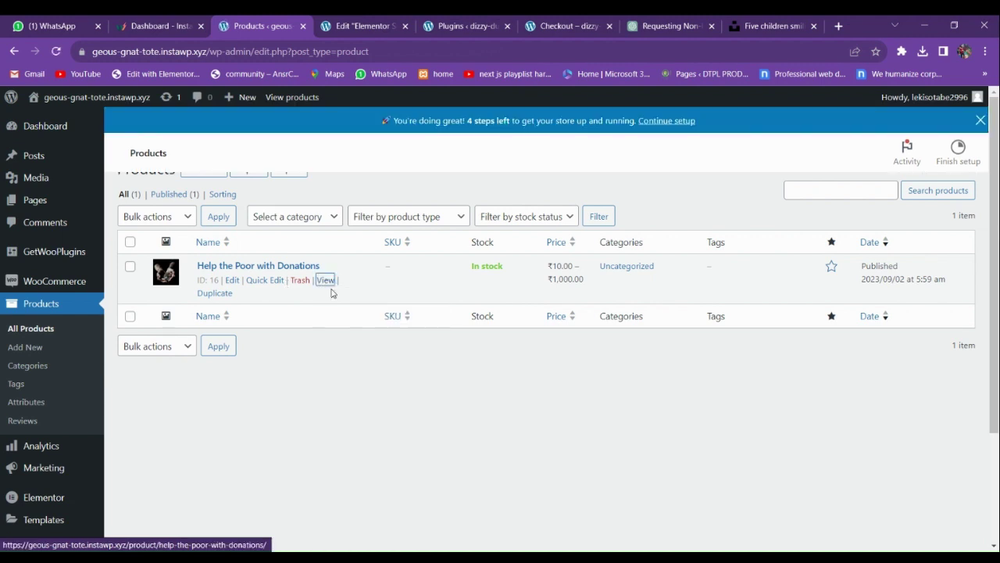
pyautogui.click(325, 279)
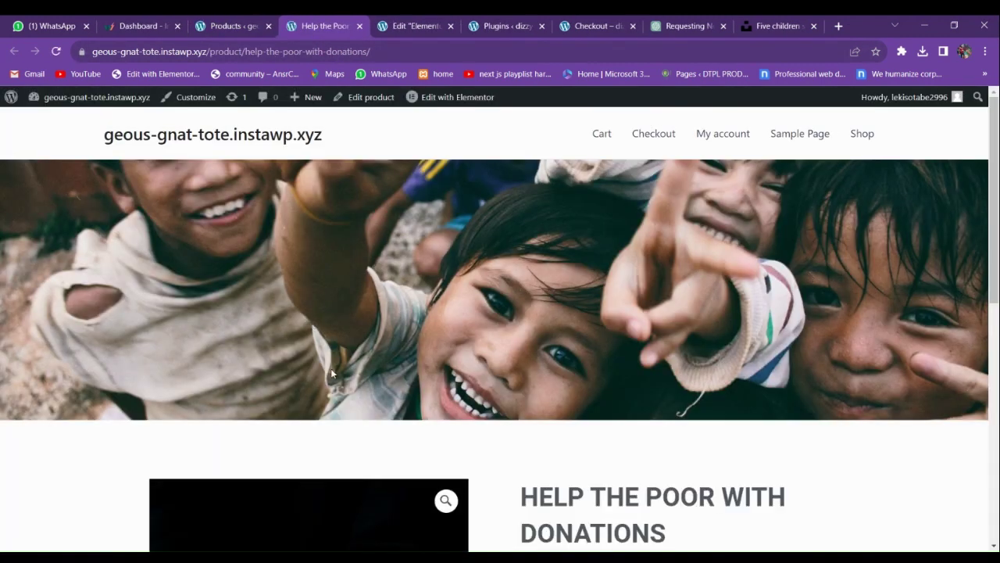
# Try the donation amounts 100, 1000 and 20, choose 10 and add the donation to the cart
pyautogui.scroll(-5, 331, 368)
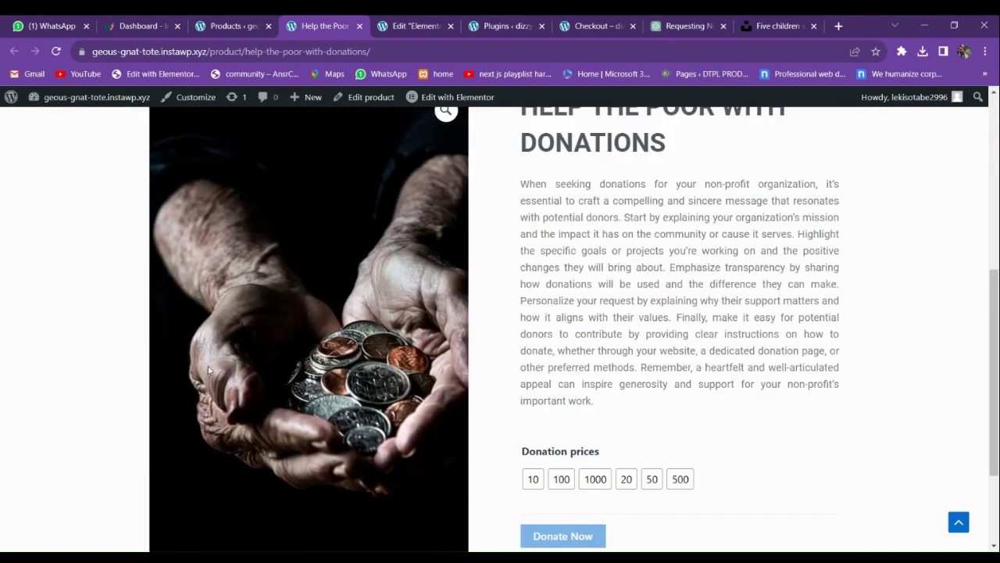
pyautogui.scroll(-2, 495, 292)
pyautogui.click(561, 352)
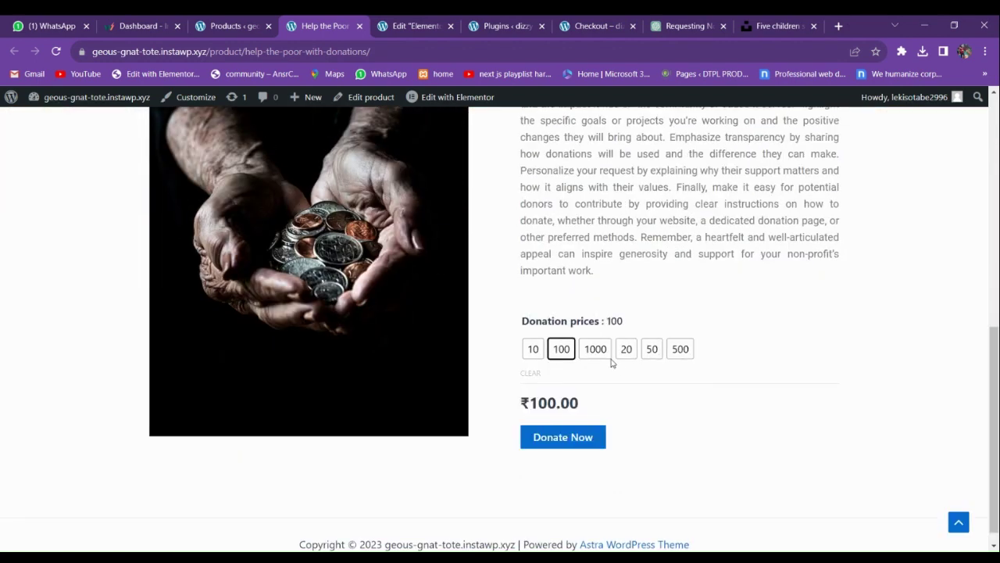
pyautogui.click(596, 351)
pyautogui.click(625, 349)
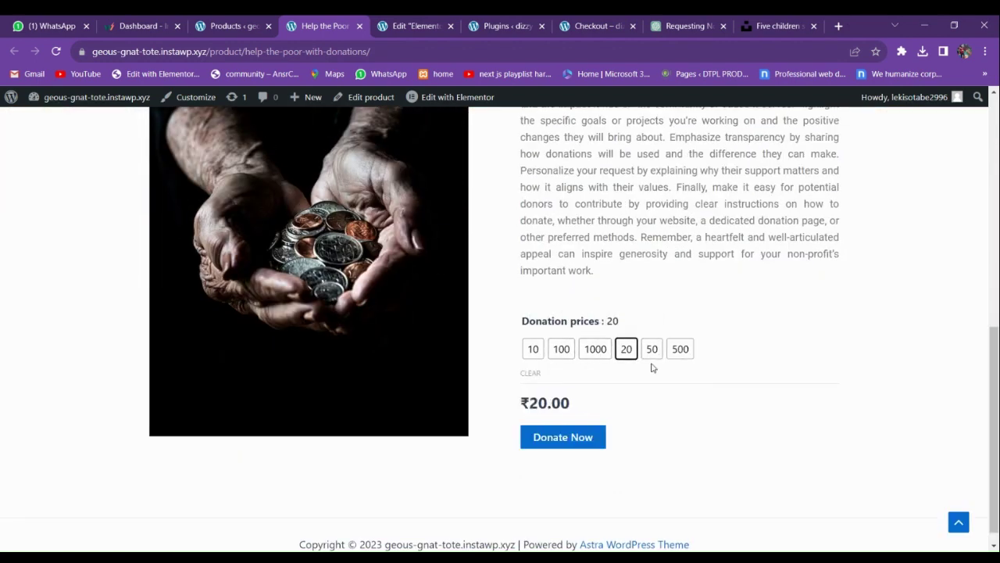
pyautogui.click(535, 350)
pyautogui.click(569, 443)
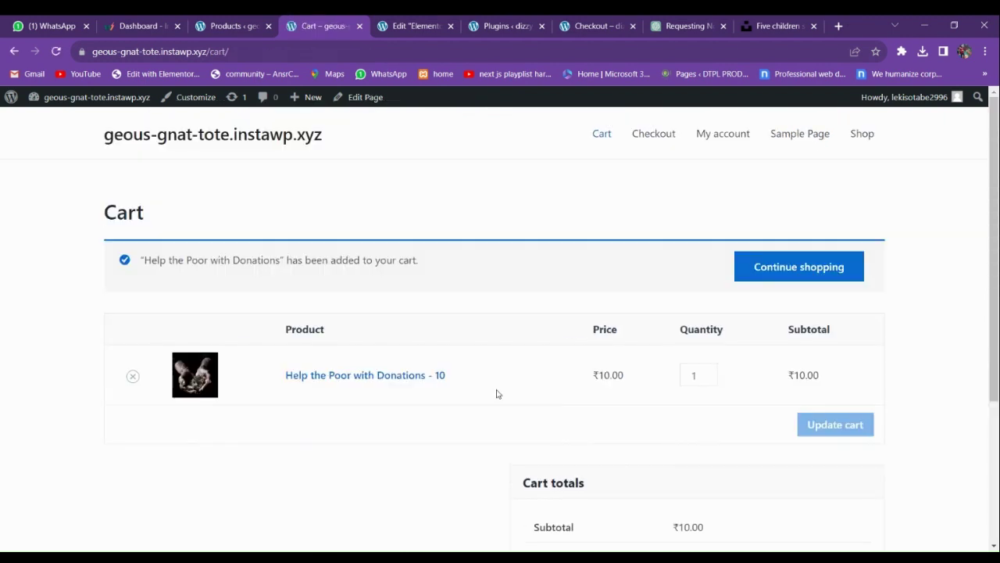
# Review the donation item and totals in the cart and proceed to checkout
pyautogui.scroll(-3, 631, 319)
pyautogui.scroll(2, 230, 328)
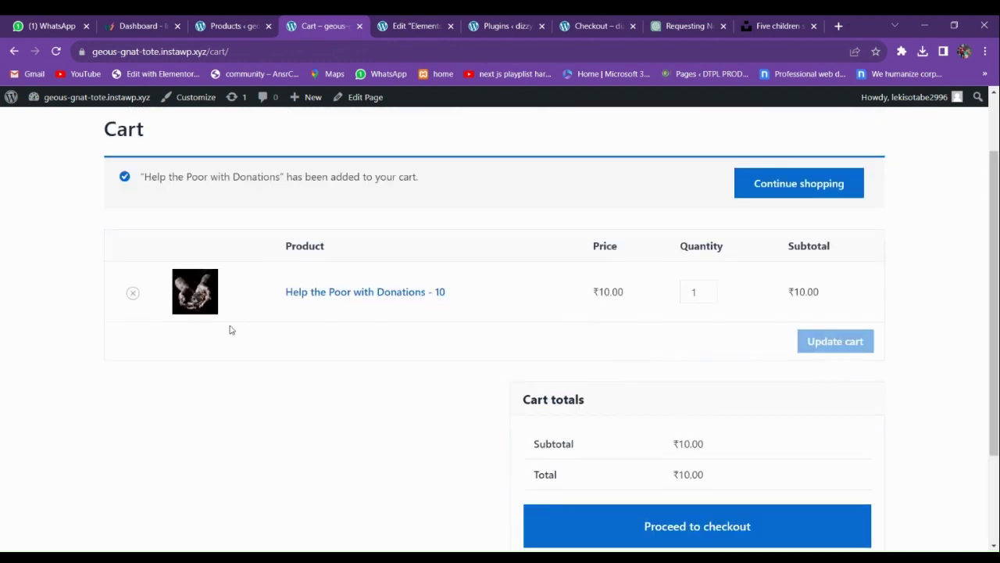
pyautogui.scroll(-1, 357, 304)
pyautogui.scroll(2, 357, 304)
pyautogui.scroll(-3, 319, 322)
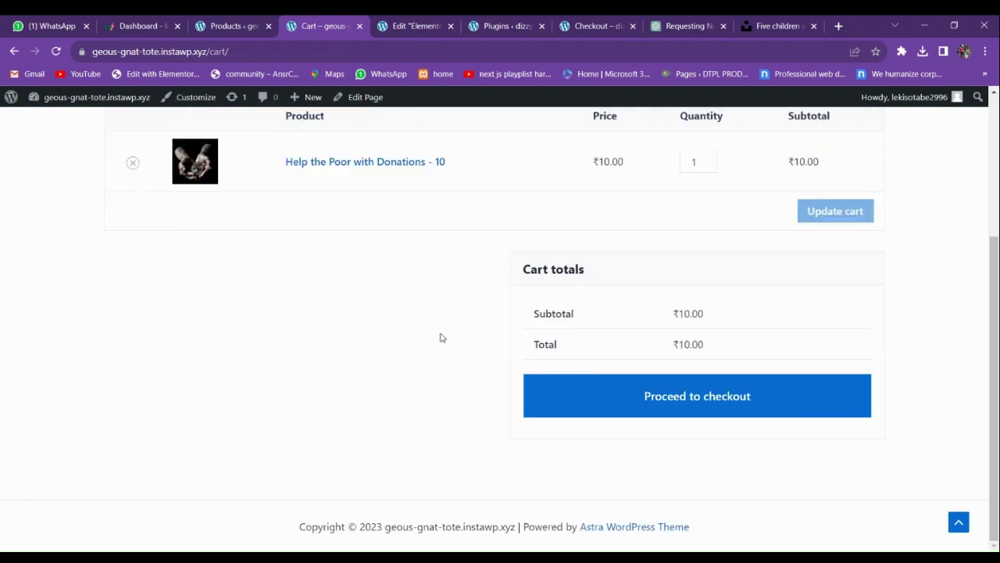
pyautogui.click(544, 394)
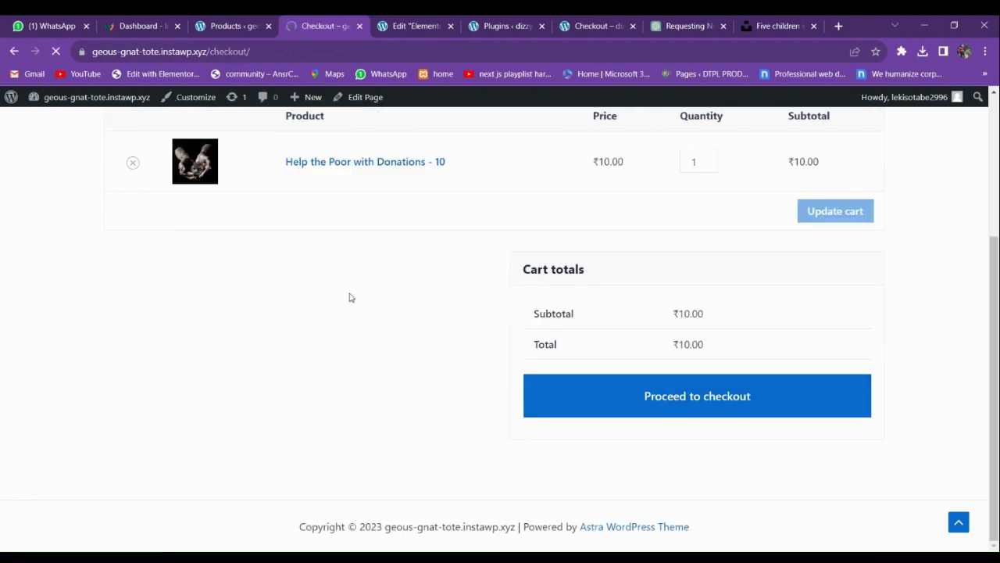
# Fill in the donor's first and last name in the checkout billing details
pyautogui.scroll(-2, 352, 361)
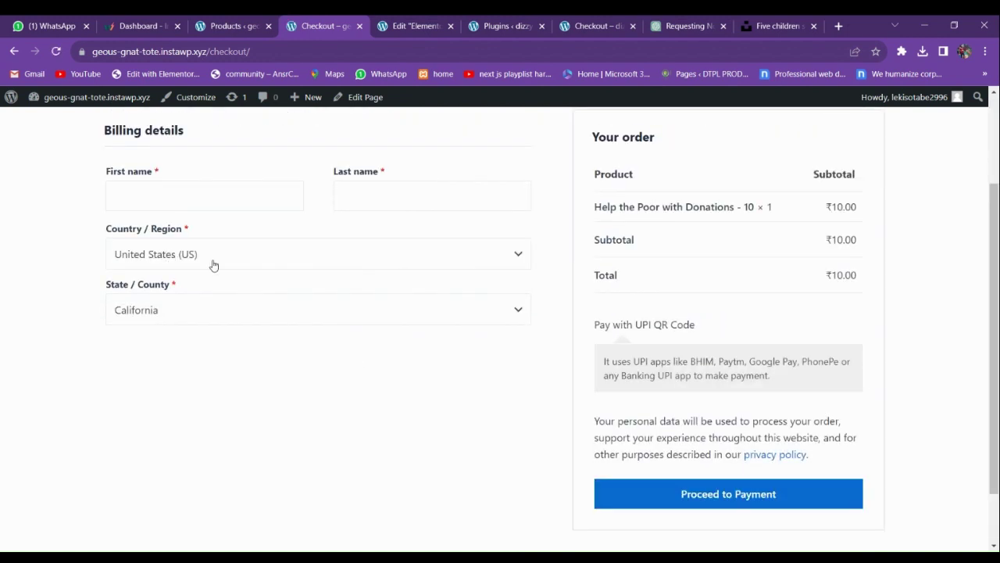
pyautogui.scroll(1, 618, 342)
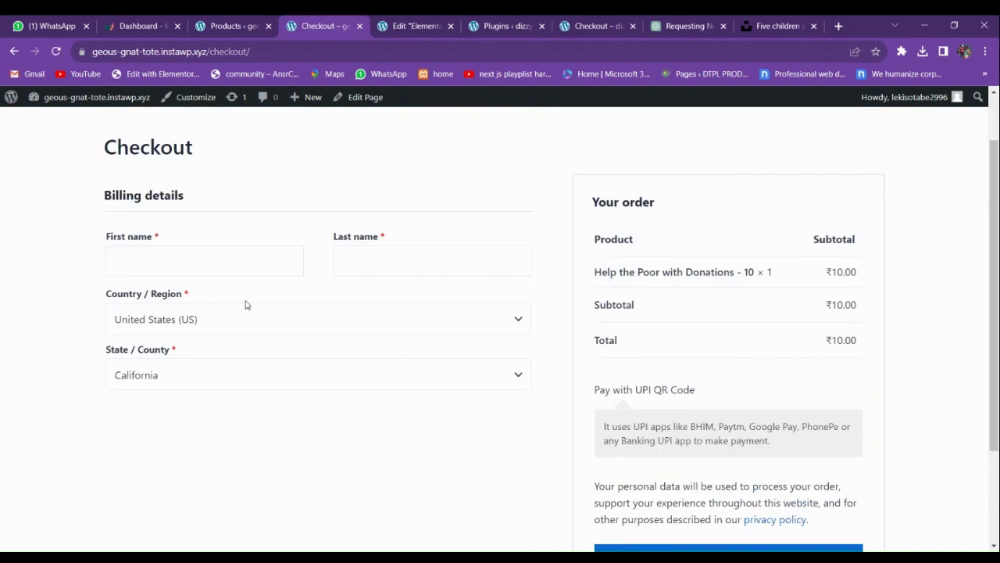
pyautogui.click(202, 259)
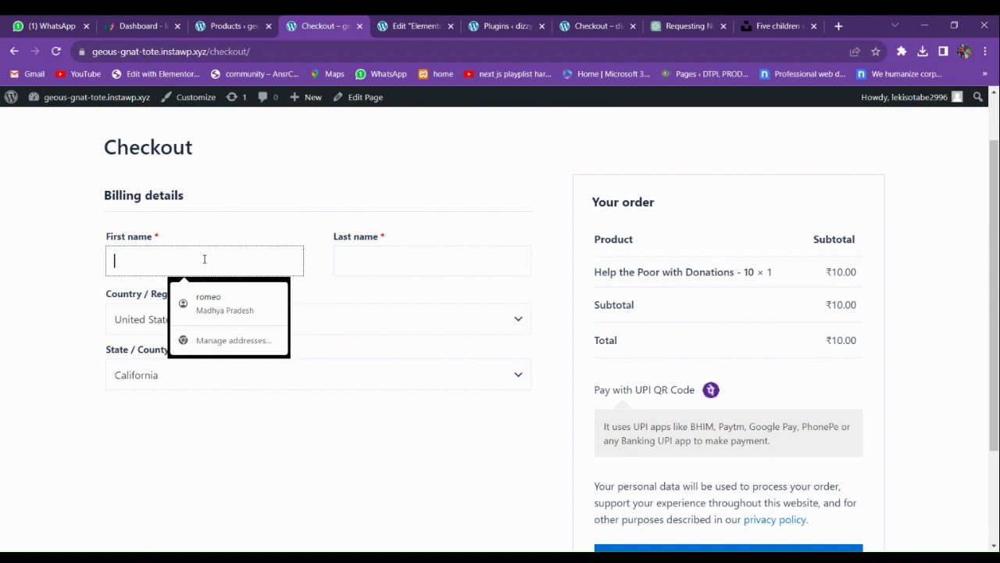
pyautogui.write('alex')
pyautogui.press('Tab')
pyautogui.write('alex')
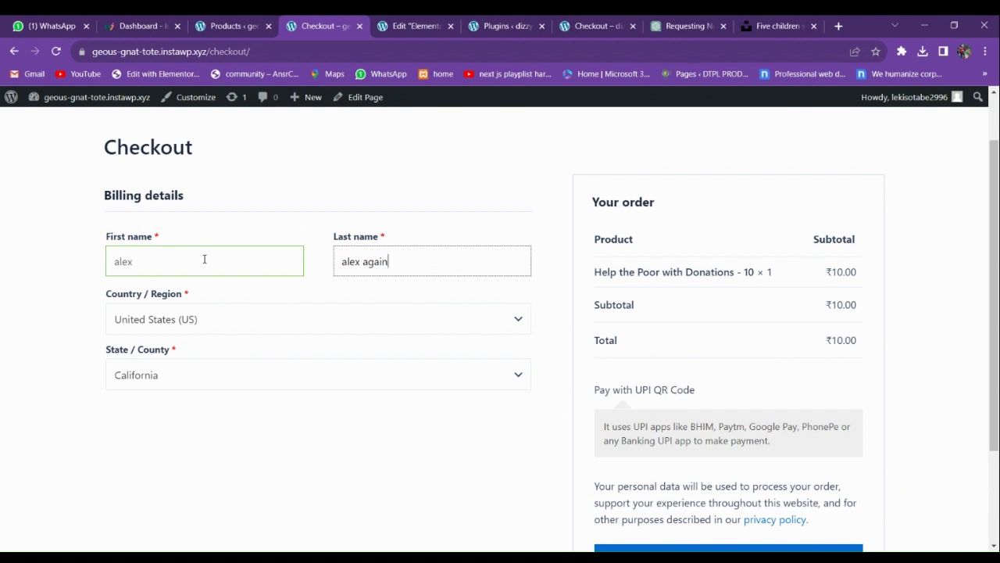
# Set the billing country to Vietnam
pyautogui.click(193, 319)
pyautogui.scroll(-2, 200, 411)
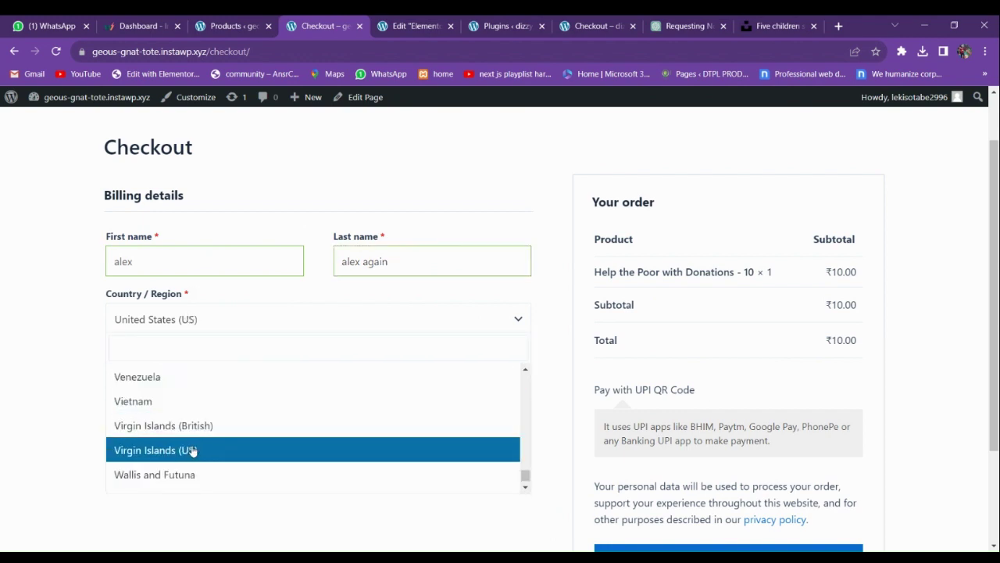
pyautogui.click(165, 405)
pyautogui.click(174, 326)
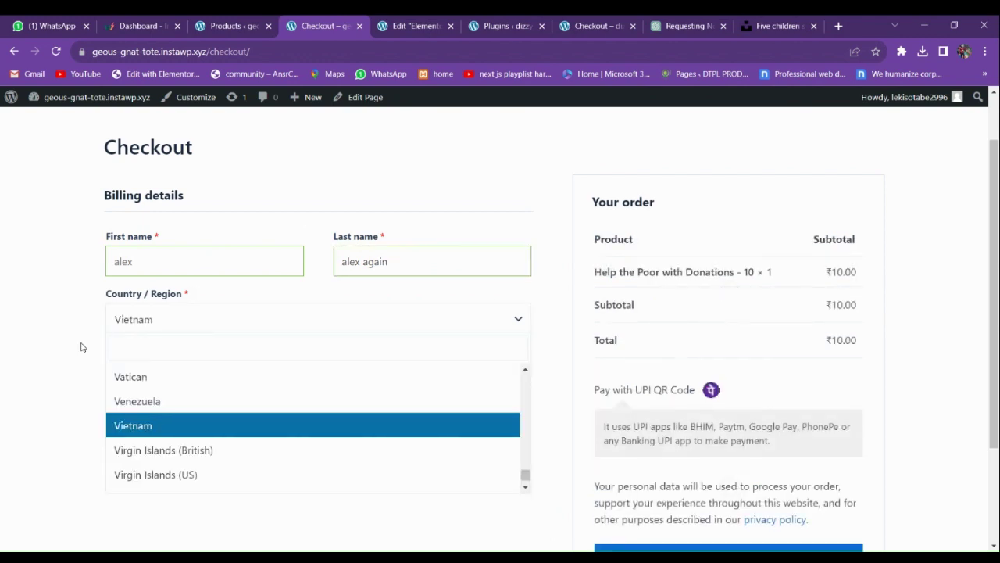
pyautogui.click(197, 322)
# Proceed to payment with UPI QR Code for the donation order and close the QR code popup
pyautogui.scroll(-2, 756, 279)
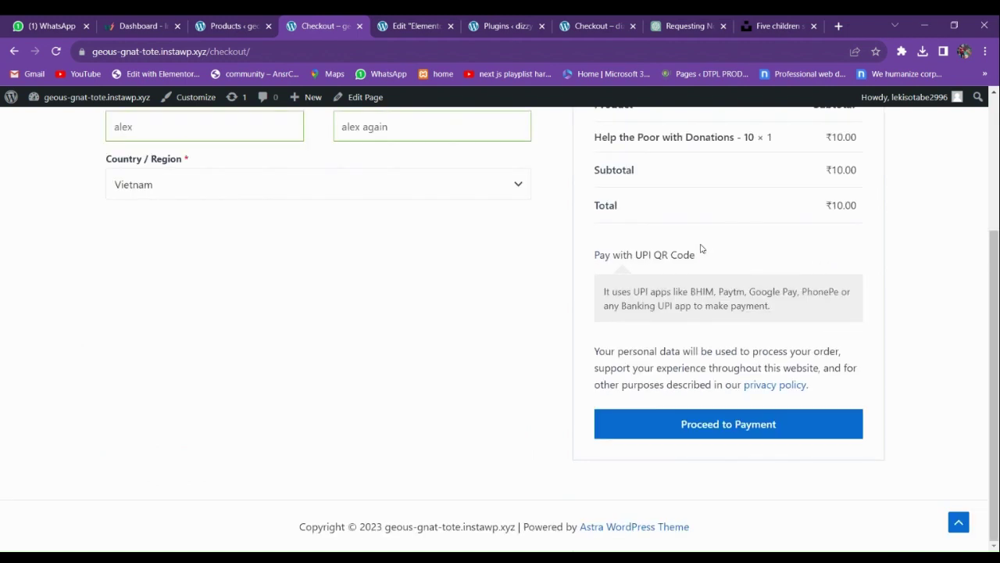
pyautogui.scroll(3, 426, 192)
pyautogui.scroll(-3, 703, 258)
pyautogui.click(678, 421)
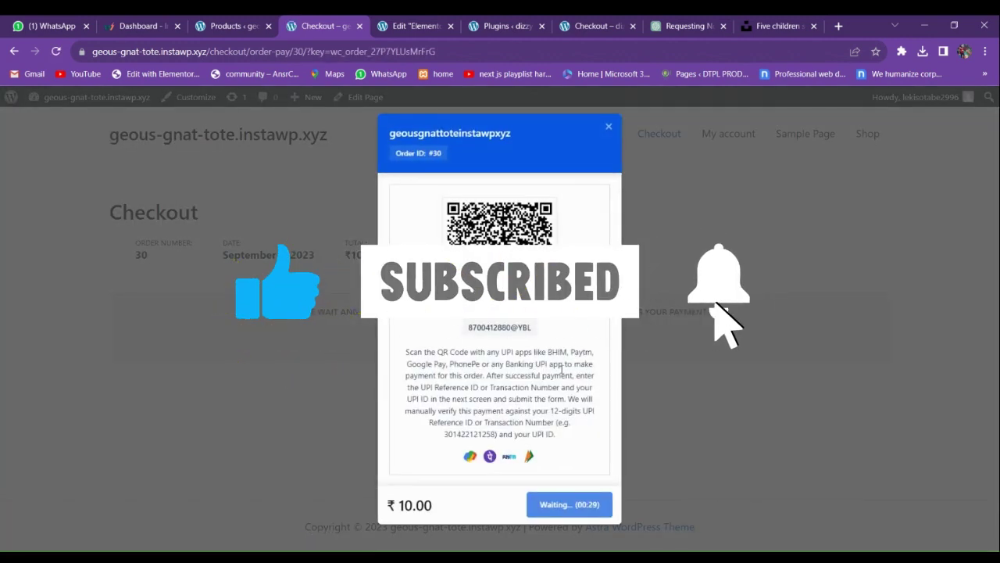
pyautogui.click(610, 127)
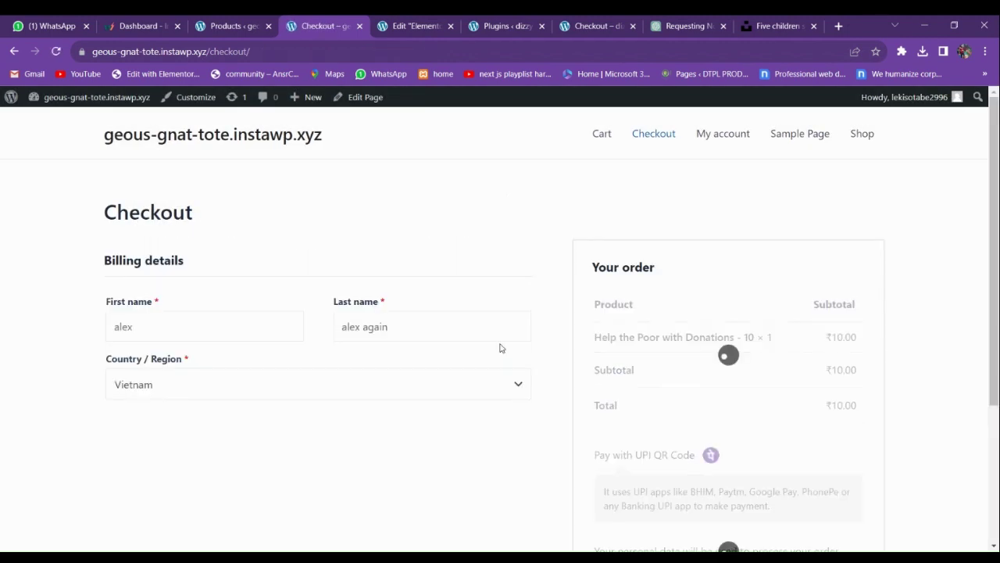
pyautogui.scroll(-2, 501, 351)
pyautogui.scroll(-3, 500, 351)
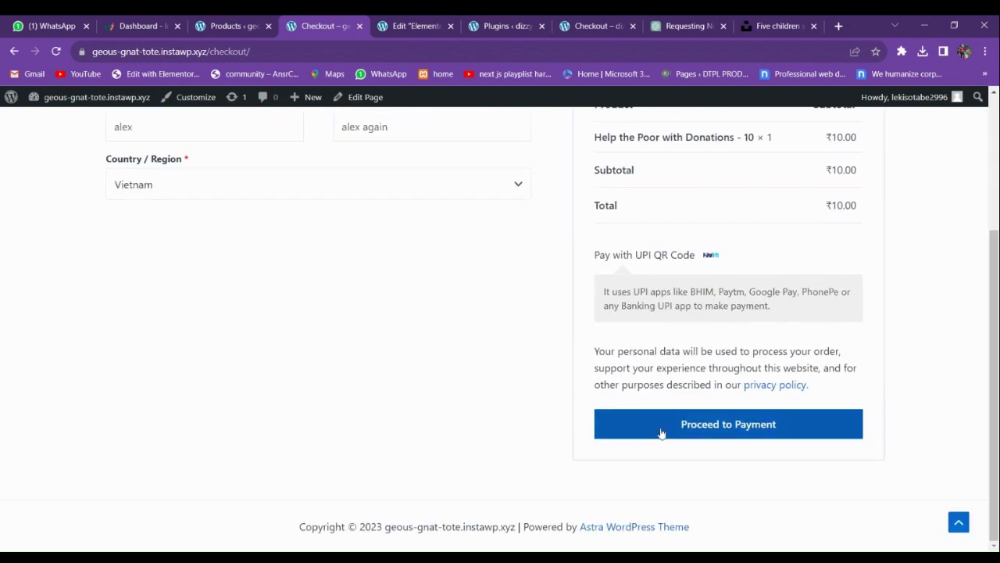
pyautogui.scroll(2, 720, 339)
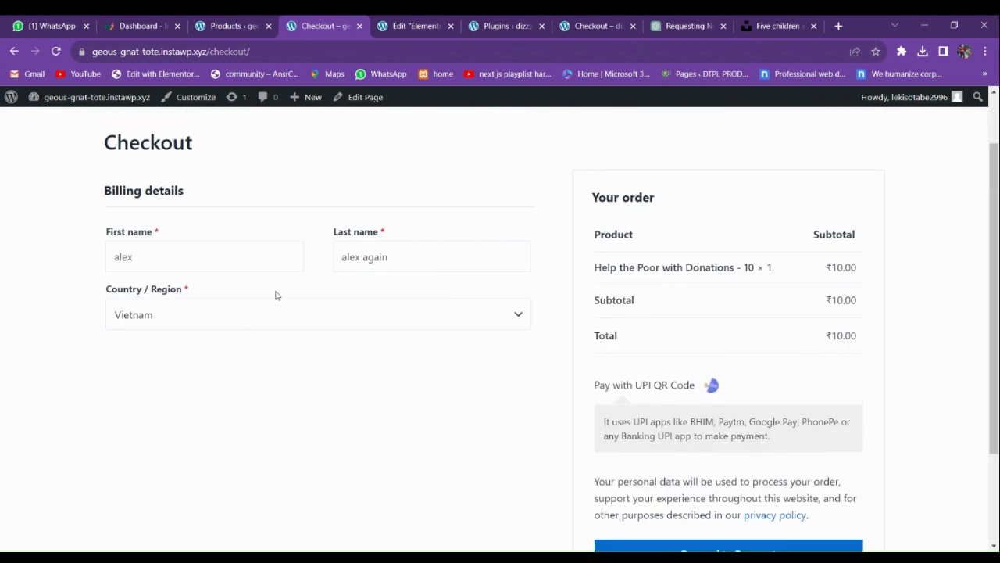
pyautogui.scroll(1, 501, 492)
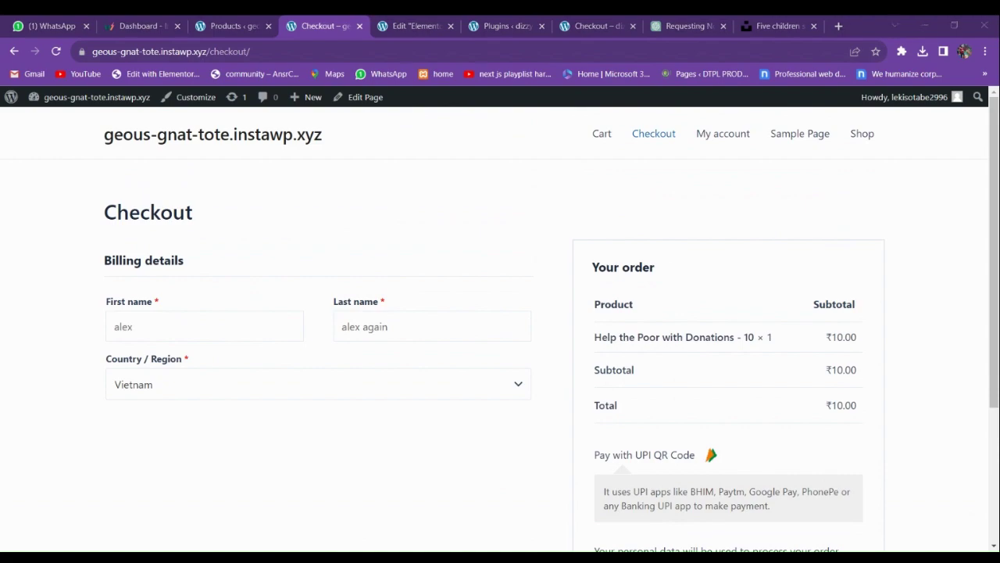